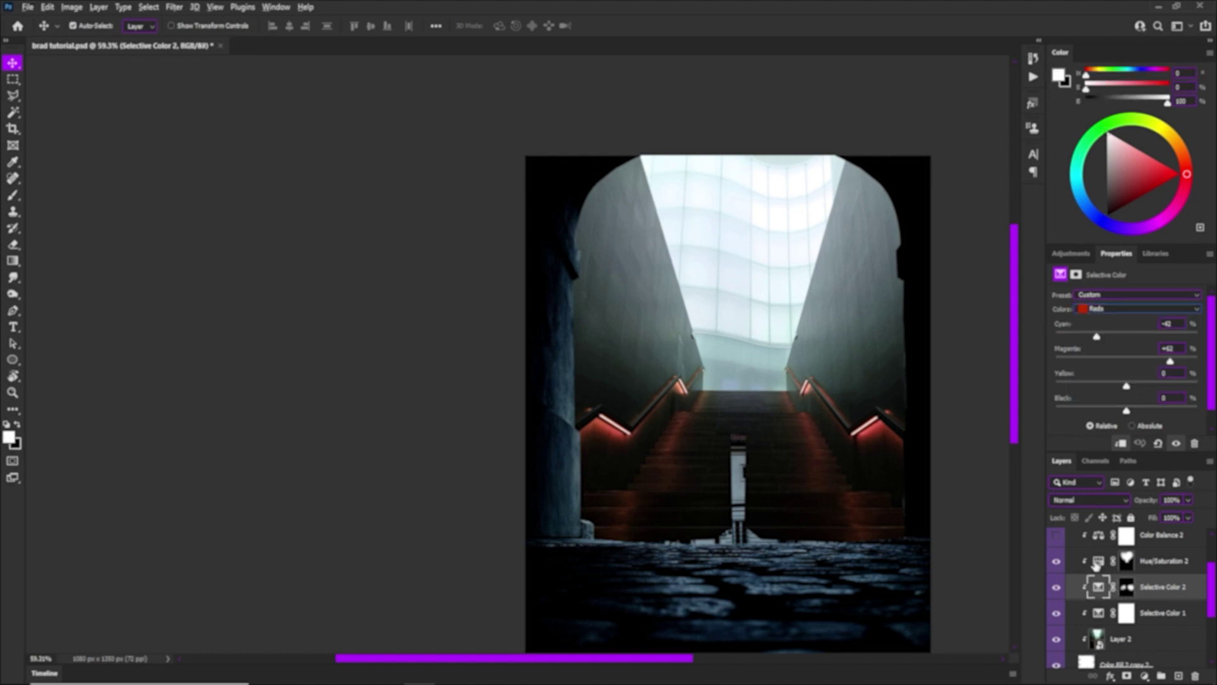
- Examine the layer stack, toggling the visibility of the Color Fill 5 and Layer 2 copy layers to check their contents
{"action": "scroll", "coordinate": [1072, 556], "scroll_direction": "up", "scroll_amount": 1}
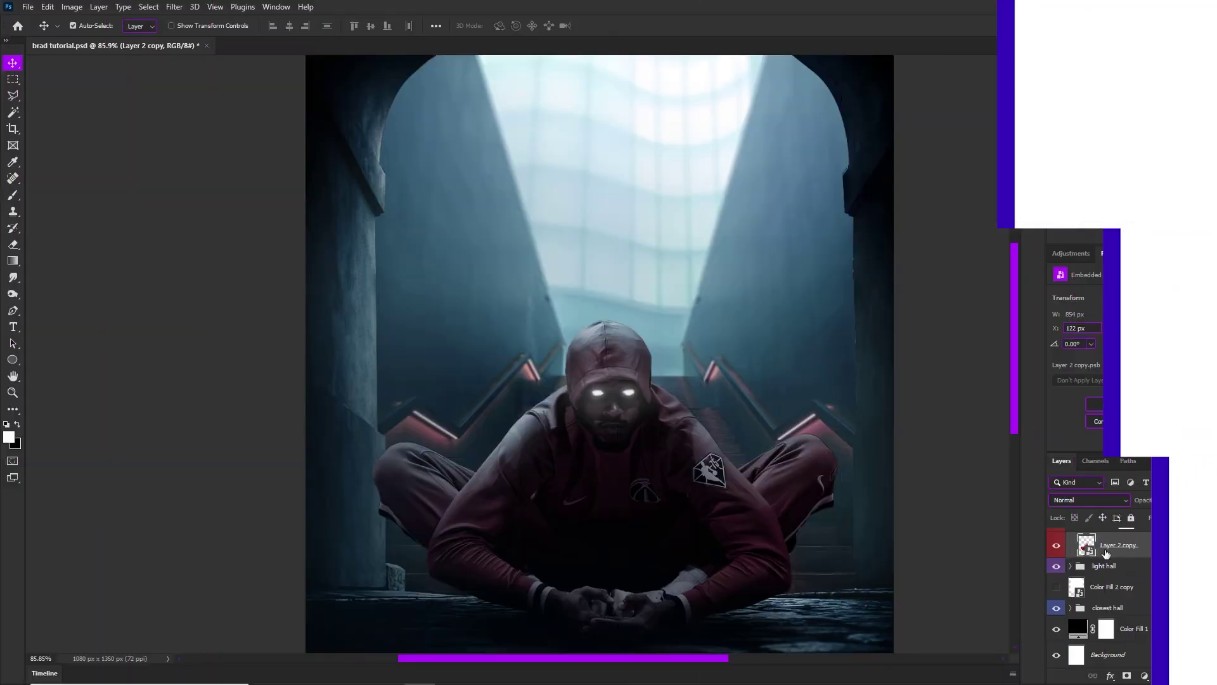
{"action": "scroll", "coordinate": [977, 527], "scroll_direction": "down", "scroll_amount": 5}
{"action": "scroll", "coordinate": [1103, 590], "scroll_direction": "up", "scroll_amount": 12}
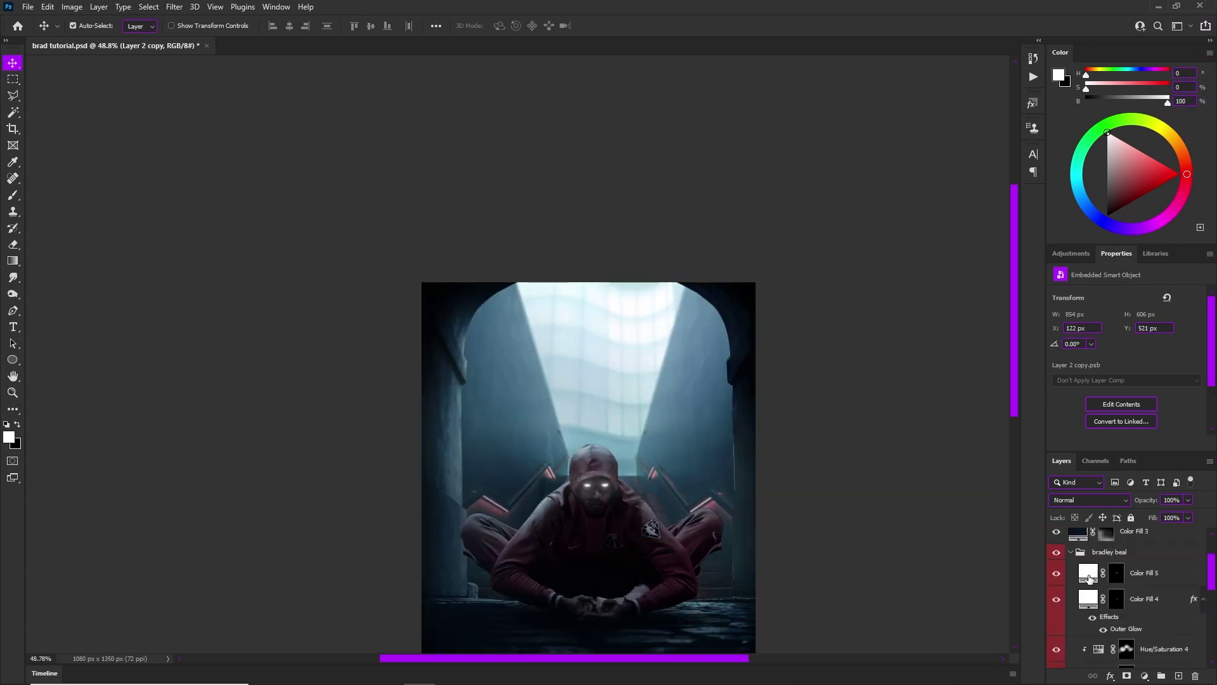
{"action": "left_click", "coordinate": [1067, 579]}
{"action": "left_click", "coordinate": [1056, 579]}
{"action": "left_click", "coordinate": [1056, 579]}
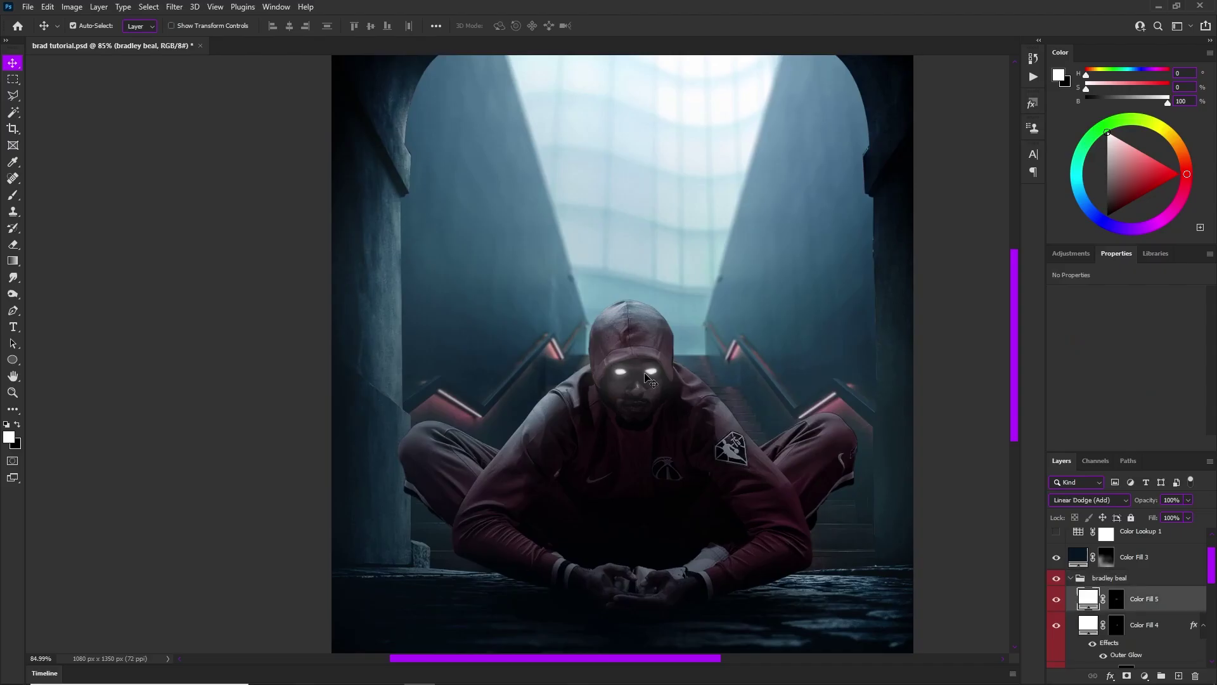
{"action": "scroll", "coordinate": [1119, 591], "scroll_direction": "down", "scroll_amount": 2}
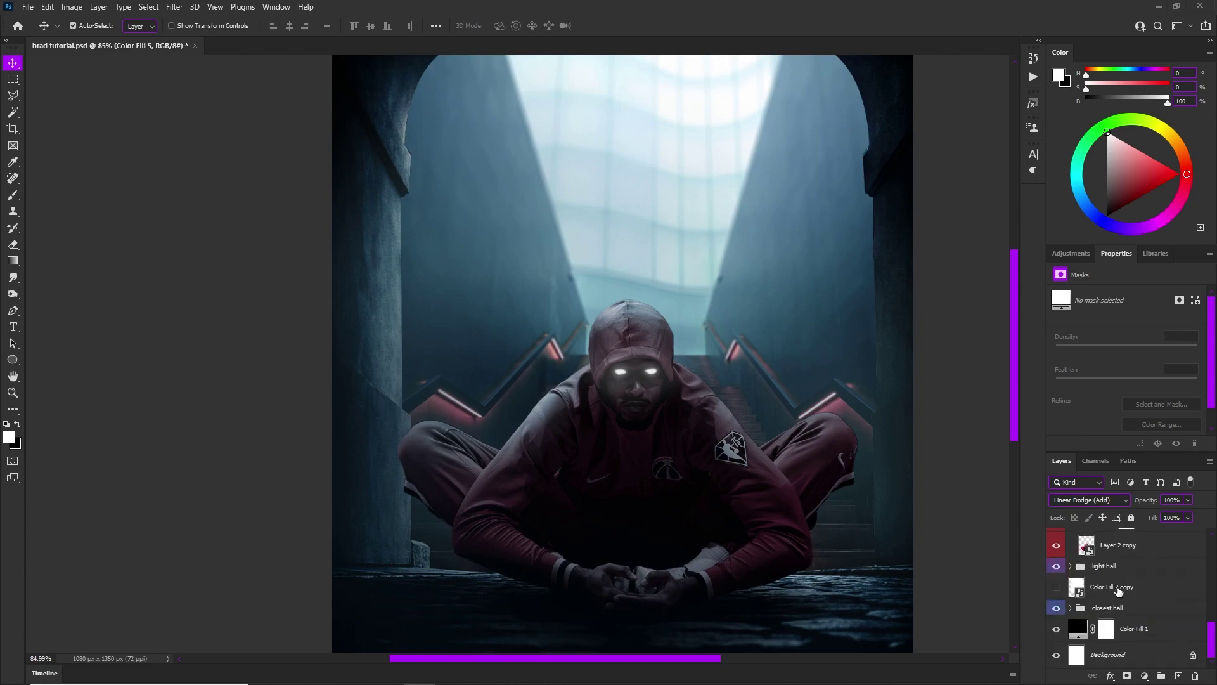
{"action": "left_click", "coordinate": [1056, 548]}
{"action": "left_click", "coordinate": [1056, 547]}
- Add an Inner Shadow effect to the Layer 2 copy smart object and toggle it to compare the subject's edge
{"action": "left_click", "coordinate": [1103, 545]}
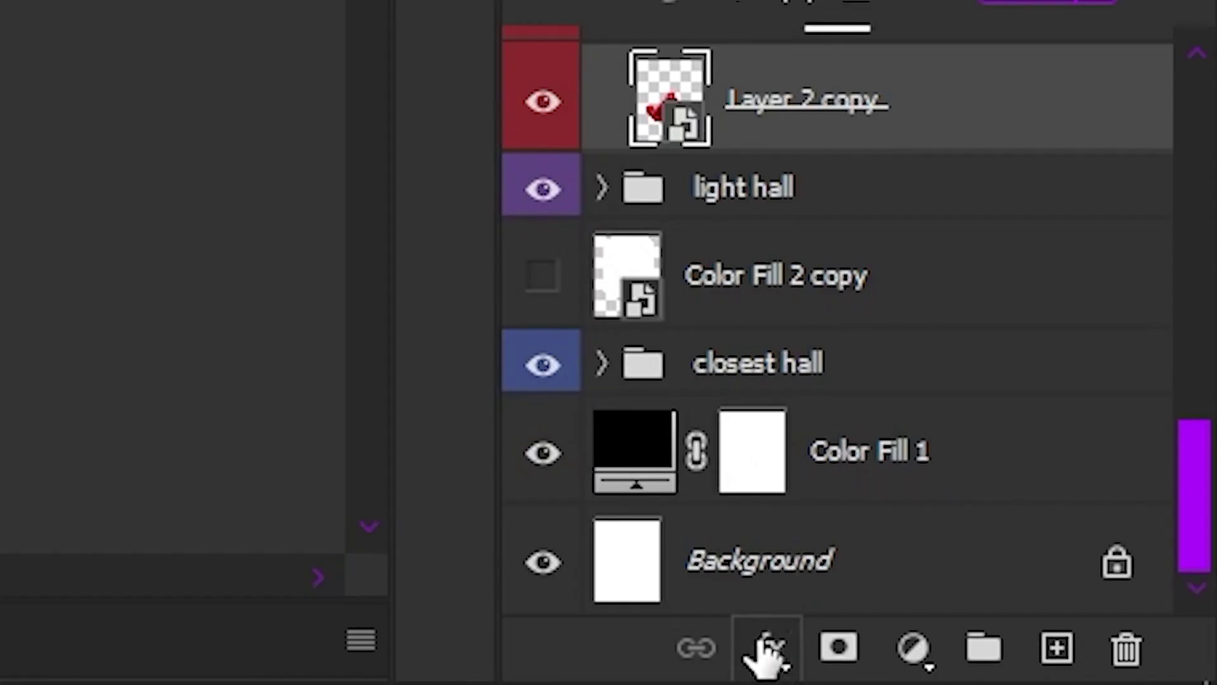
{"action": "left_click", "coordinate": [772, 647]}
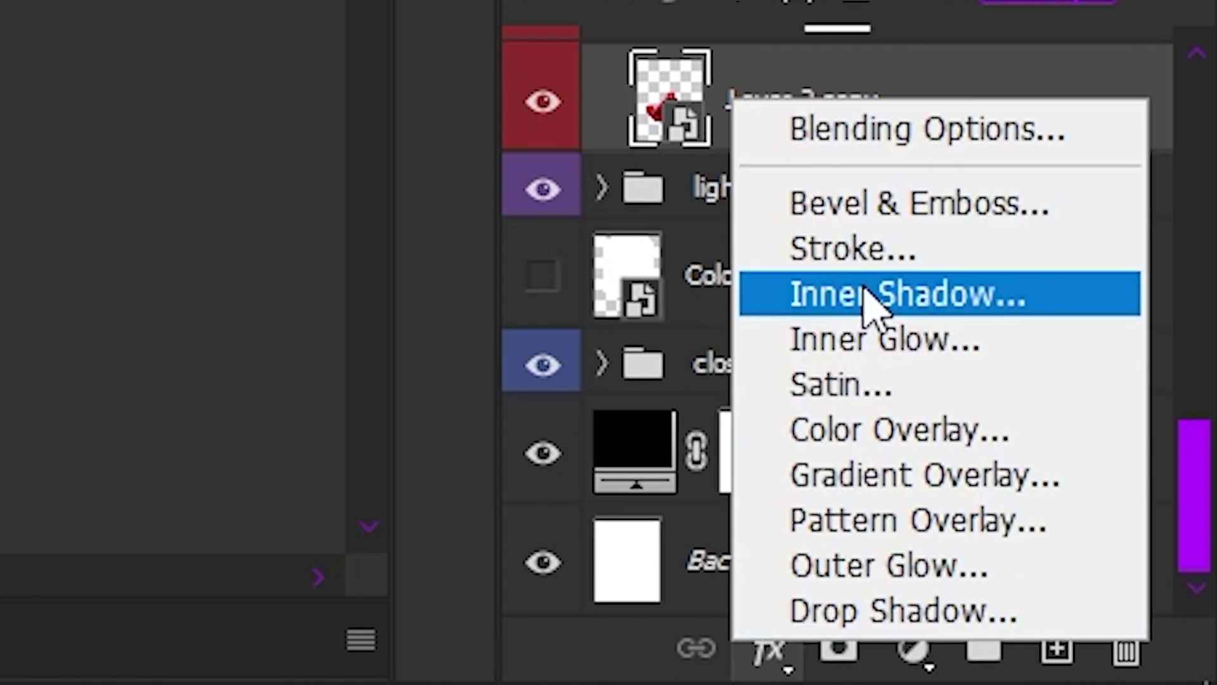
{"action": "left_click", "coordinate": [868, 292]}
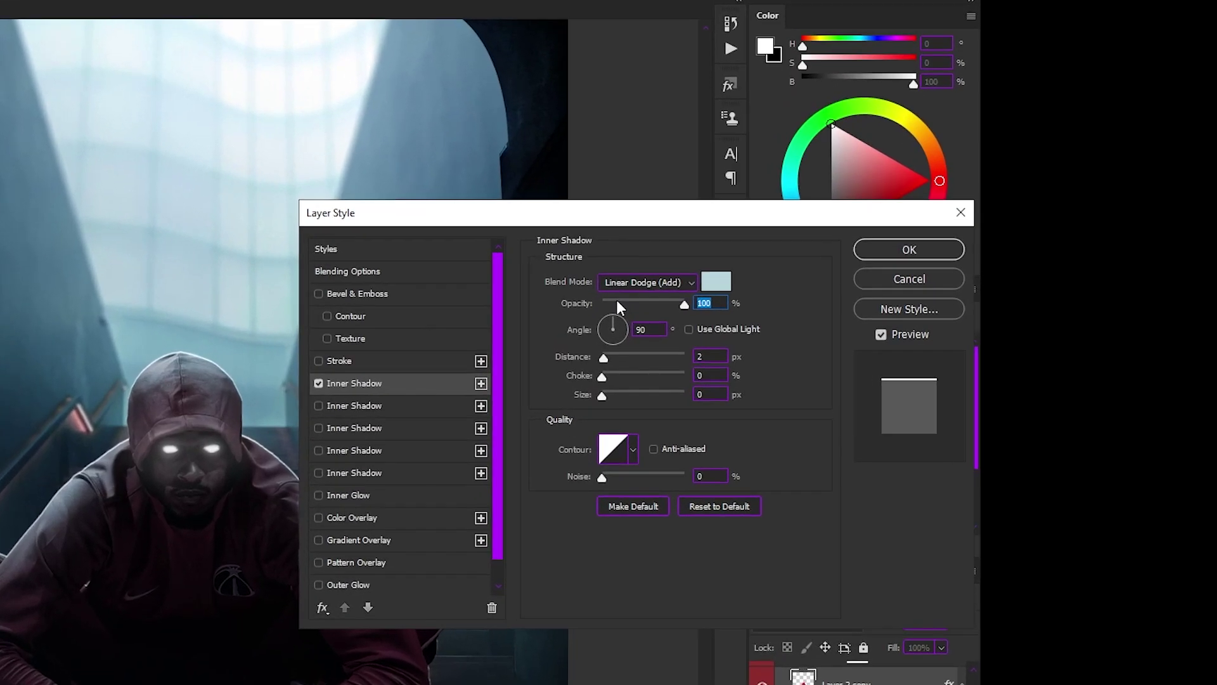
{"action": "left_click", "coordinate": [390, 377]}
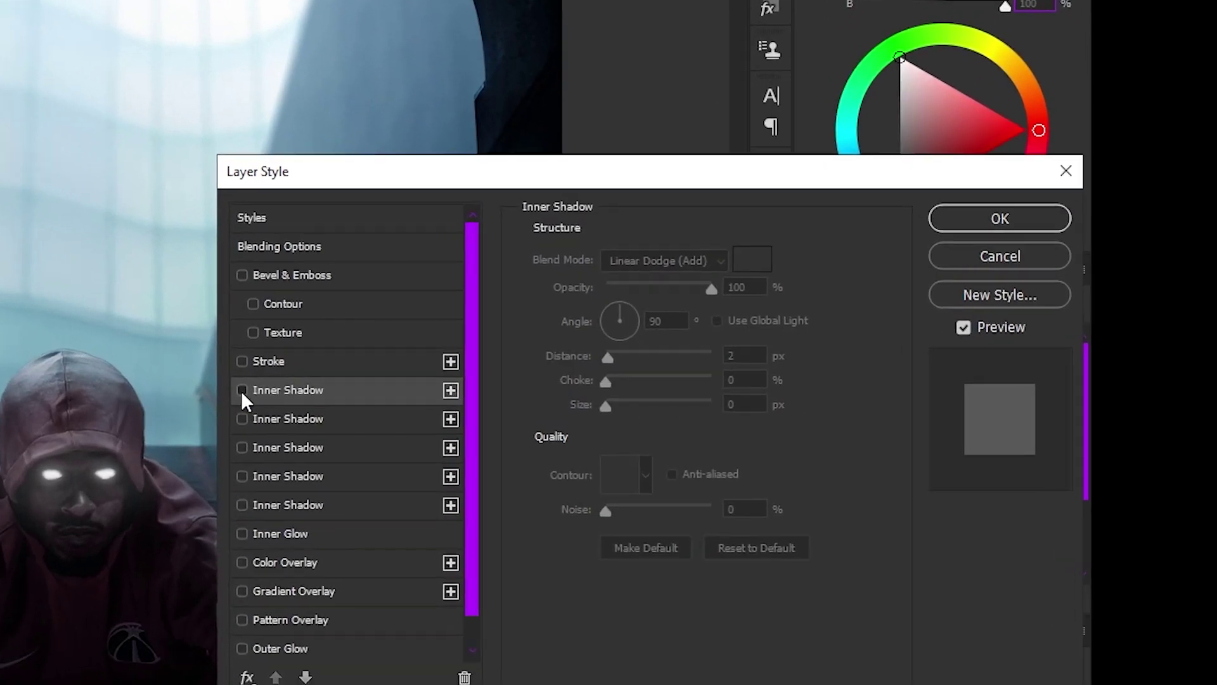
{"action": "left_click", "coordinate": [390, 377]}
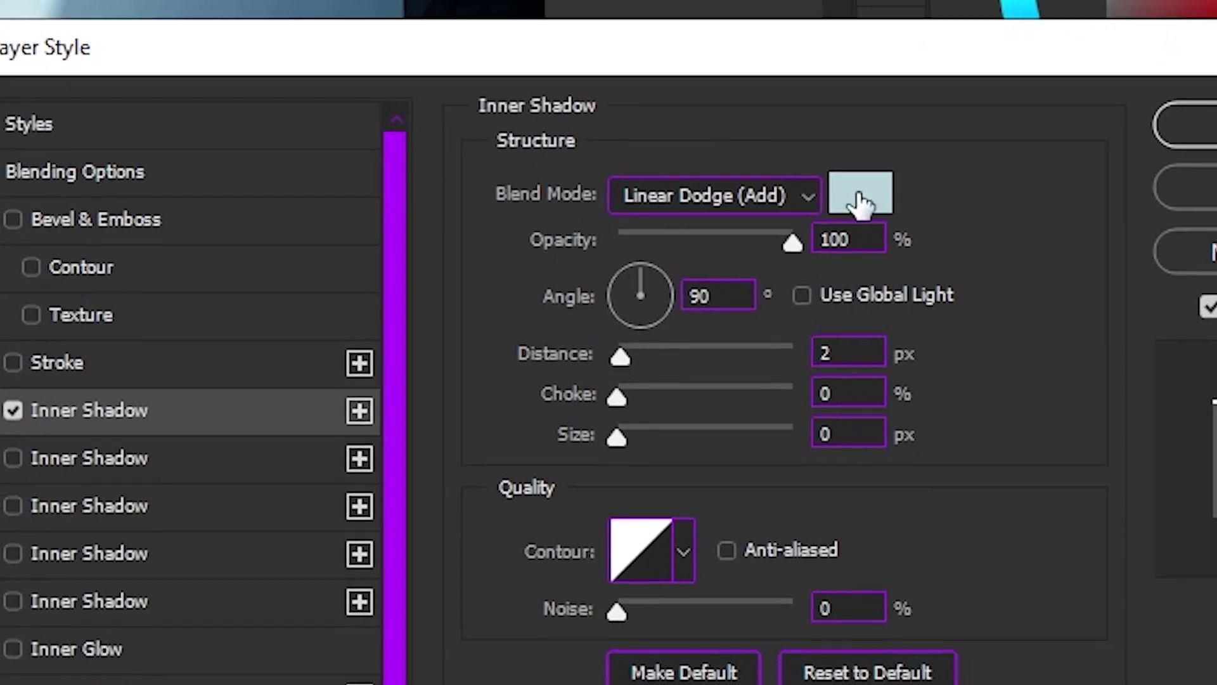
- Try the Multiply blend mode on the inner shadow, then restore Linear Dodge (Add)
{"action": "left_click", "coordinate": [749, 242]}
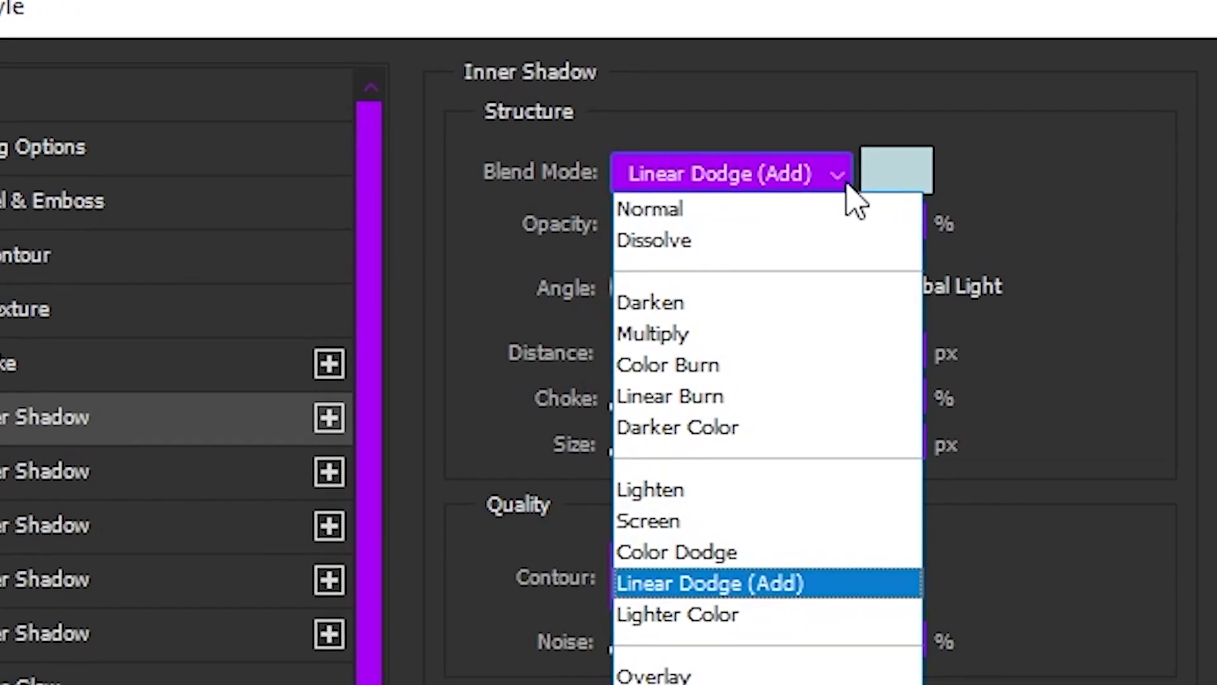
{"action": "left_click", "coordinate": [668, 330]}
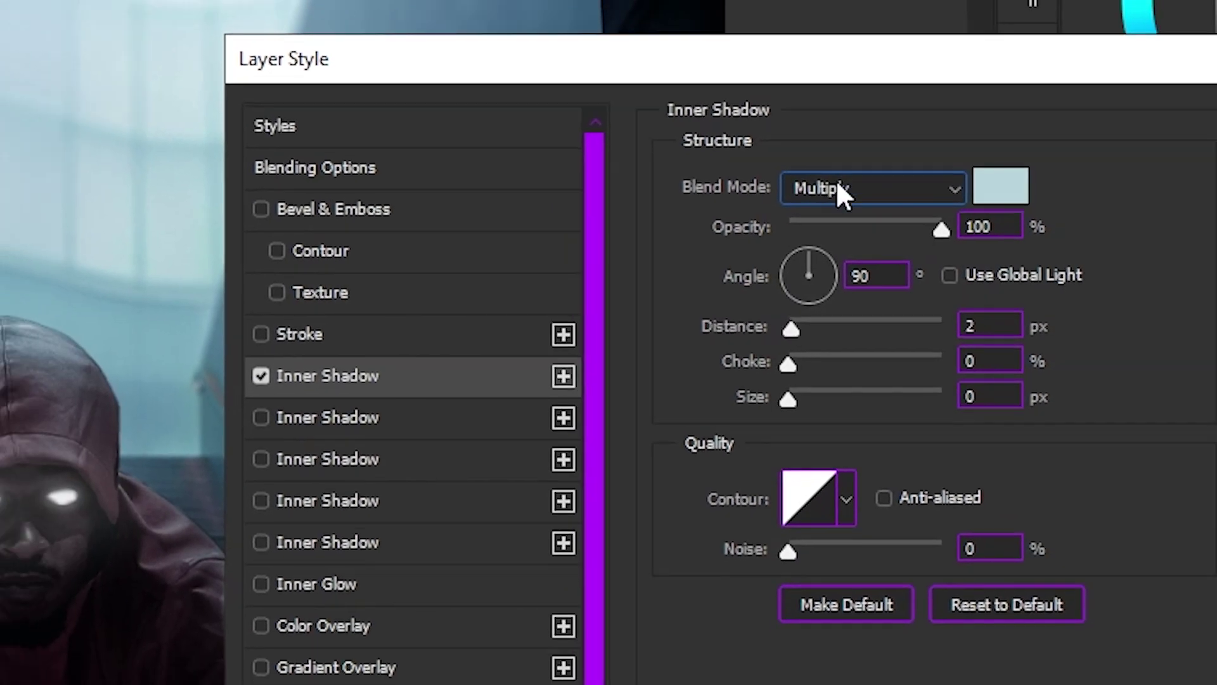
{"action": "left_click", "coordinate": [843, 190]}
{"action": "left_click", "coordinate": [837, 517]}
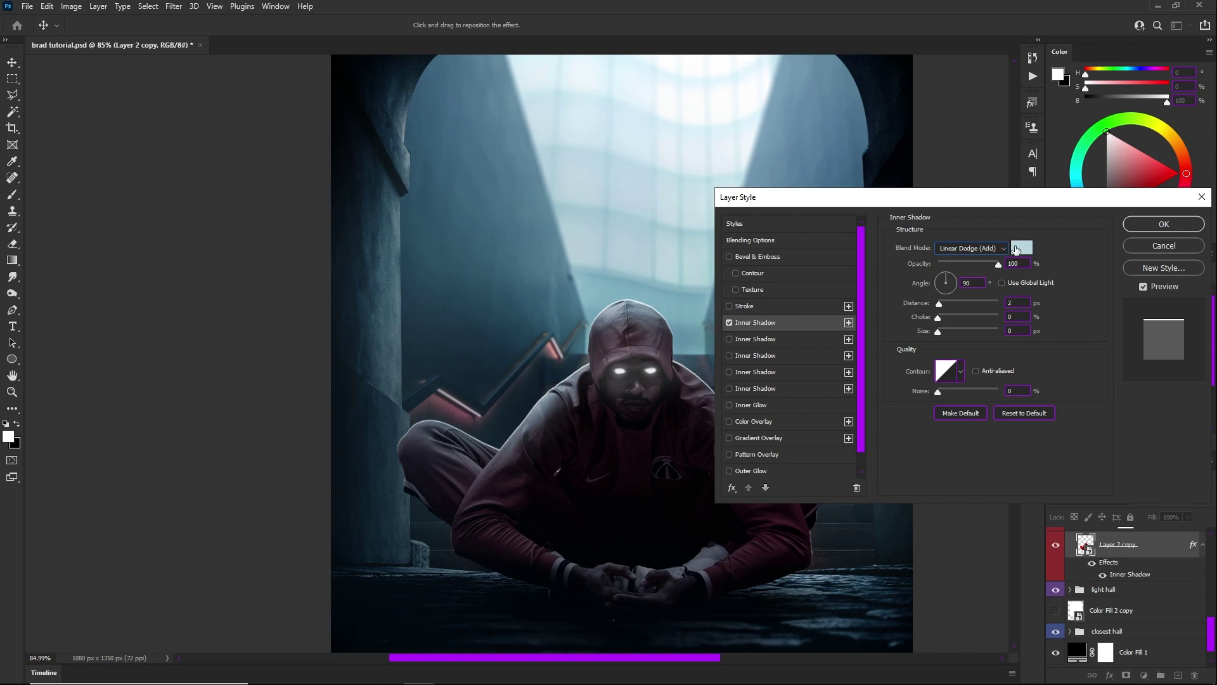
- Pick a light blue, 91c6da, as the inner shadow color
{"action": "left_click", "coordinate": [1021, 245]}
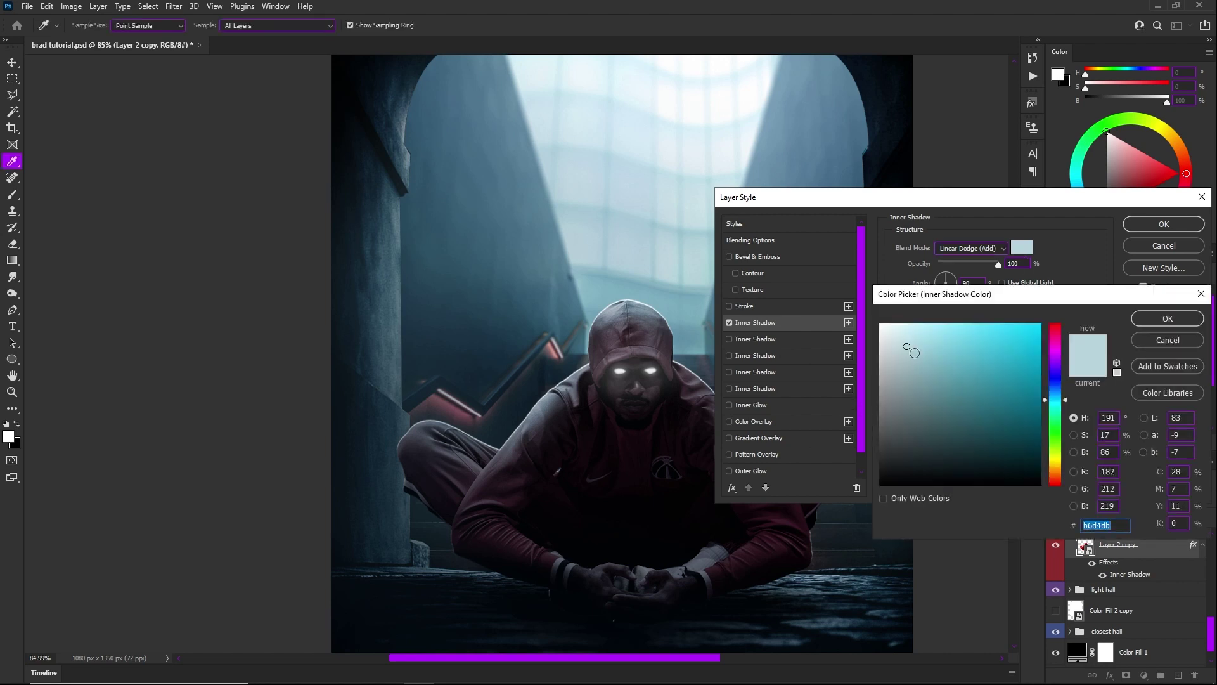
{"action": "mouse_move", "coordinate": [907, 347]}
{"action": "left_mouse_down"}
{"action": "mouse_move", "coordinate": [895, 338]}
{"action": "mouse_move", "coordinate": [921, 356]}
{"action": "mouse_move", "coordinate": [929, 329]}
{"action": "mouse_move", "coordinate": [957, 367]}
{"action": "left_mouse_up"}
{"action": "mouse_move", "coordinate": [634, 326]}
{"action": "left_mouse_down"}
{"action": "mouse_move", "coordinate": [558, 164]}
{"action": "mouse_move", "coordinate": [603, 212]}
{"action": "mouse_move", "coordinate": [609, 193]}
{"action": "left_mouse_up"}
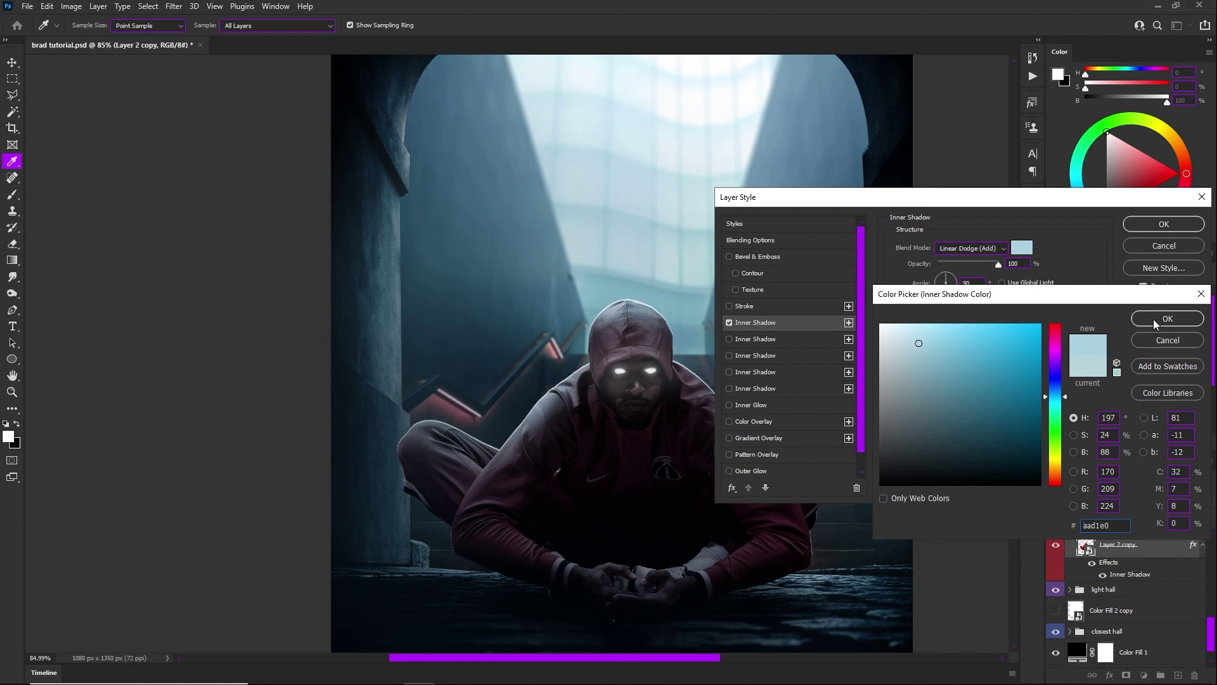
{"action": "mouse_move", "coordinate": [930, 338]}
{"action": "left_mouse_down"}
{"action": "mouse_move", "coordinate": [916, 344]}
{"action": "mouse_move", "coordinate": [933, 347]}
{"action": "left_mouse_up"}
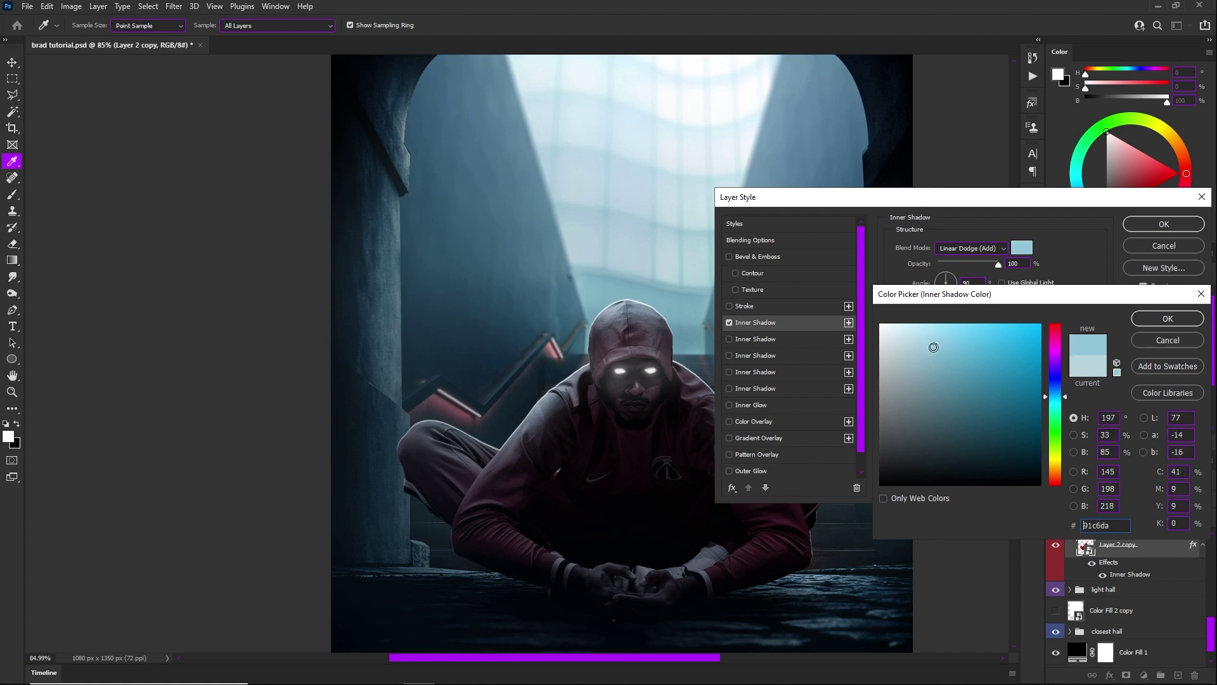
{"action": "left_click", "coordinate": [1167, 319]}
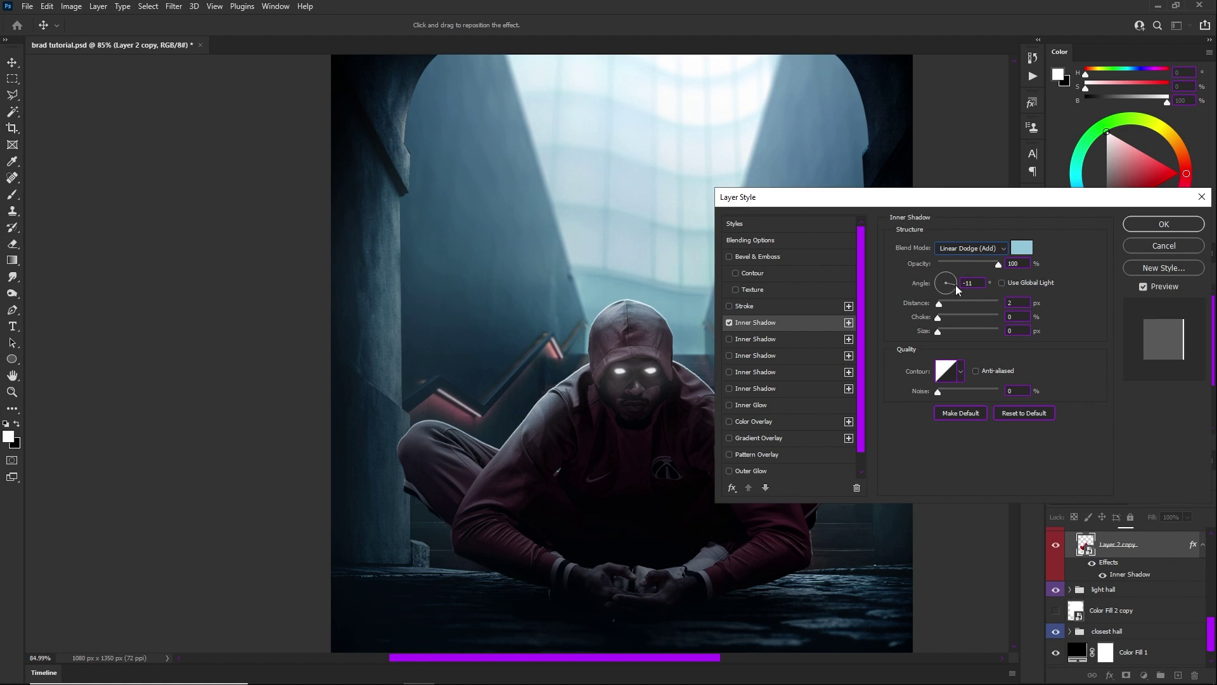
- Make the first inner shadow a thin rim light with a 90° angle, 1 px distance, 0% choke and 2 px size
{"action": "mouse_move", "coordinate": [955, 284]}
{"action": "left_mouse_down"}
{"action": "mouse_move", "coordinate": [938, 275]}
{"action": "mouse_move", "coordinate": [971, 303]}
{"action": "left_mouse_up"}
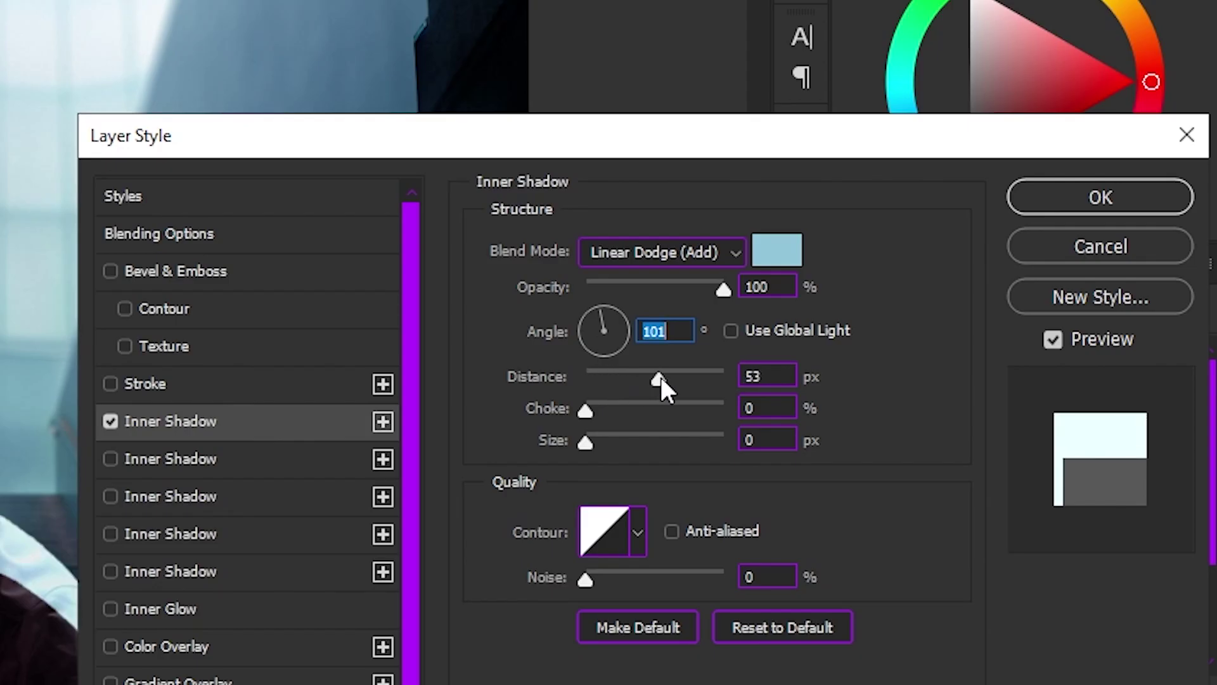
{"action": "left_click_drag", "start_coordinate": [660, 377], "coordinate": [586, 388]}
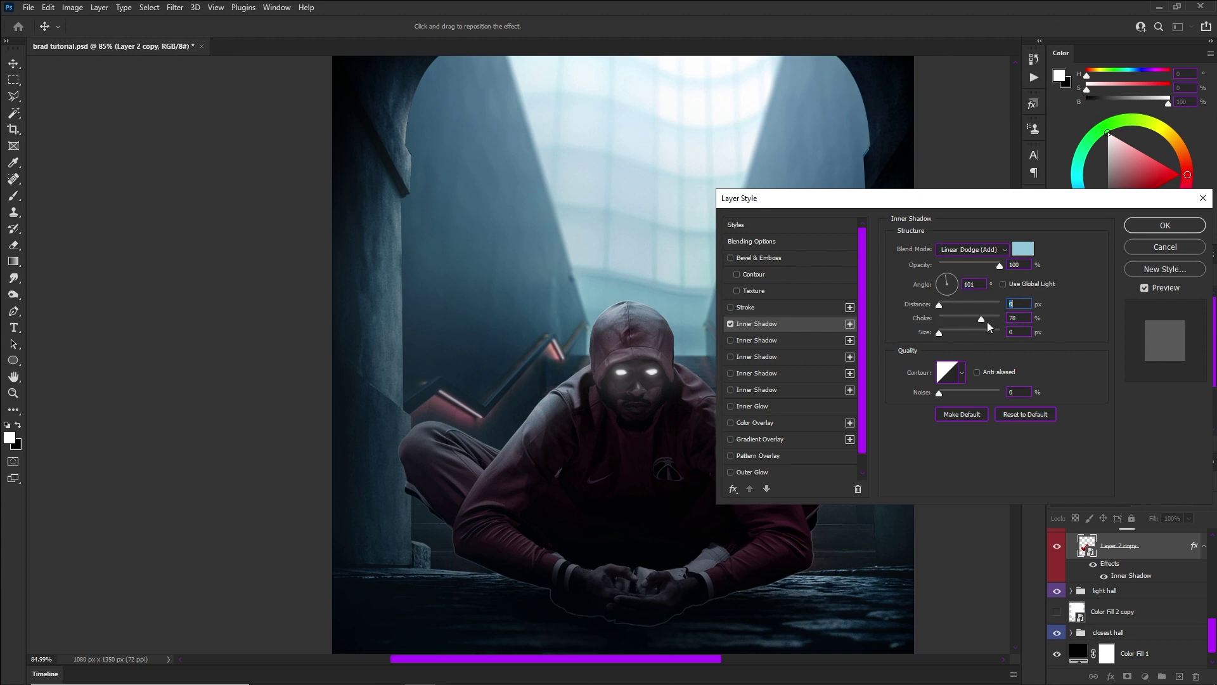
{"action": "left_click_drag", "start_coordinate": [982, 319], "coordinate": [941, 330]}
{"action": "type", "text": "1"}
{"action": "mouse_move", "coordinate": [941, 332]}
{"action": "left_mouse_down"}
{"action": "mouse_move", "coordinate": [957, 332]}
{"action": "mouse_move", "coordinate": [940, 334]}
{"action": "left_mouse_up"}
{"action": "left_click", "coordinate": [940, 336]}
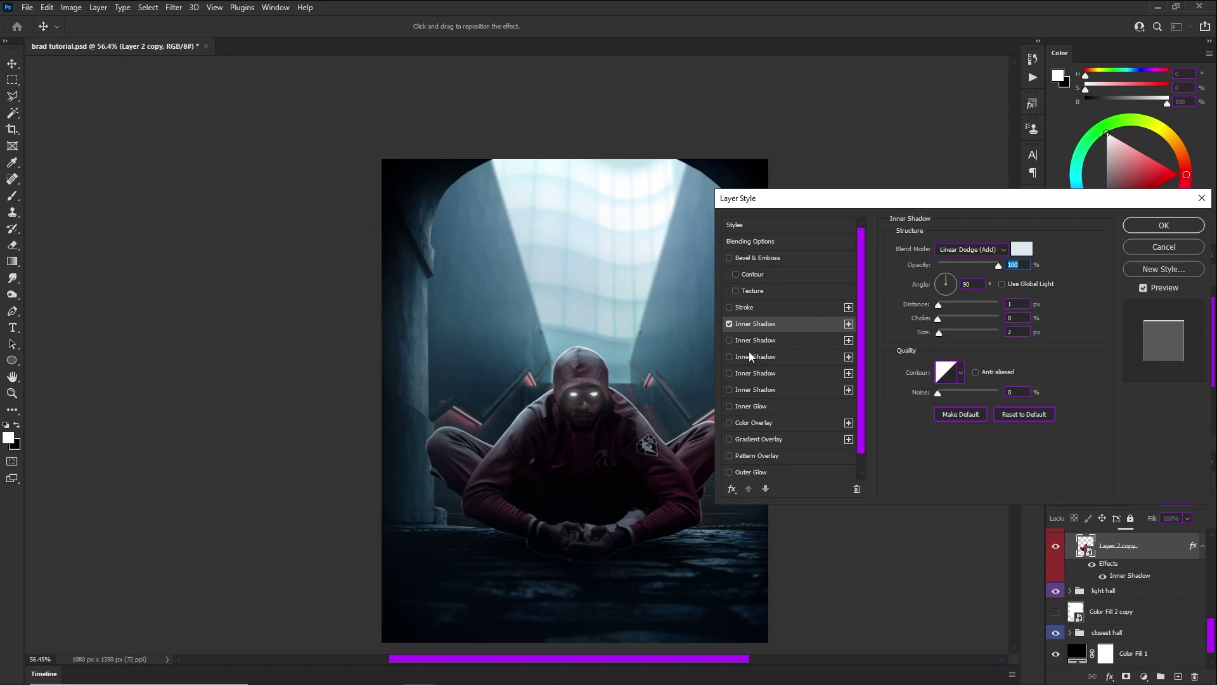
- Enable a second inner shadow on Layer 2 copy and give it a more saturated light blue color
{"action": "left_click", "coordinate": [763, 341]}
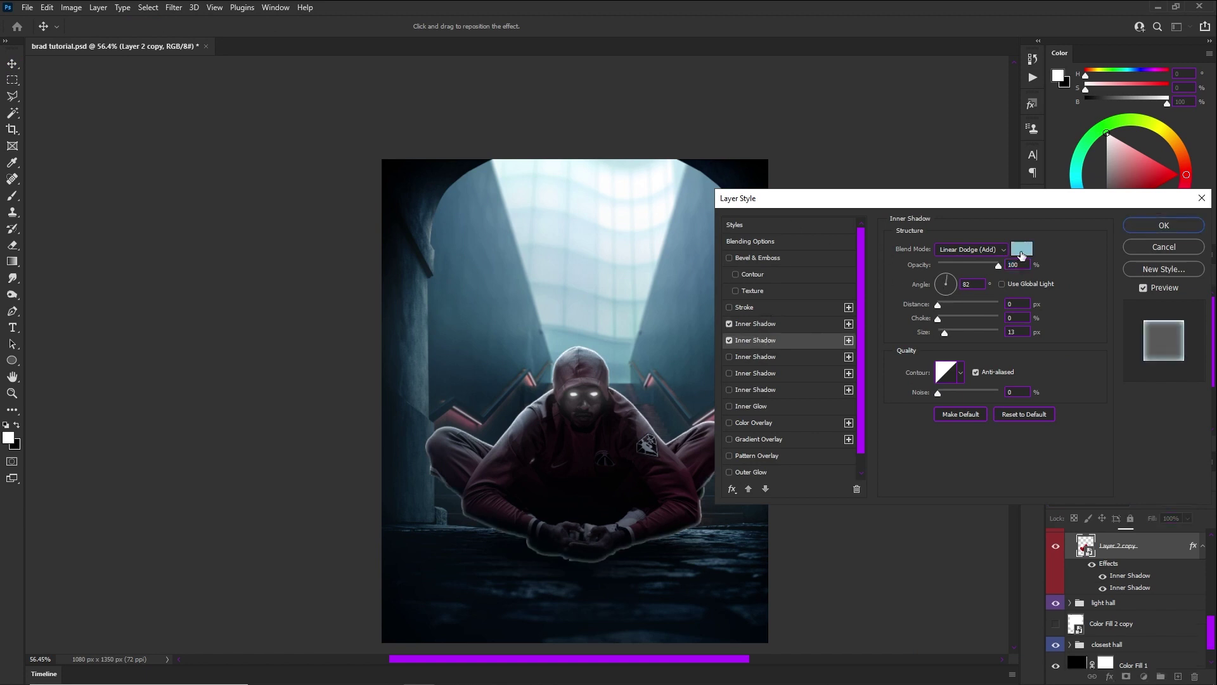
{"action": "left_click", "coordinate": [1023, 248]}
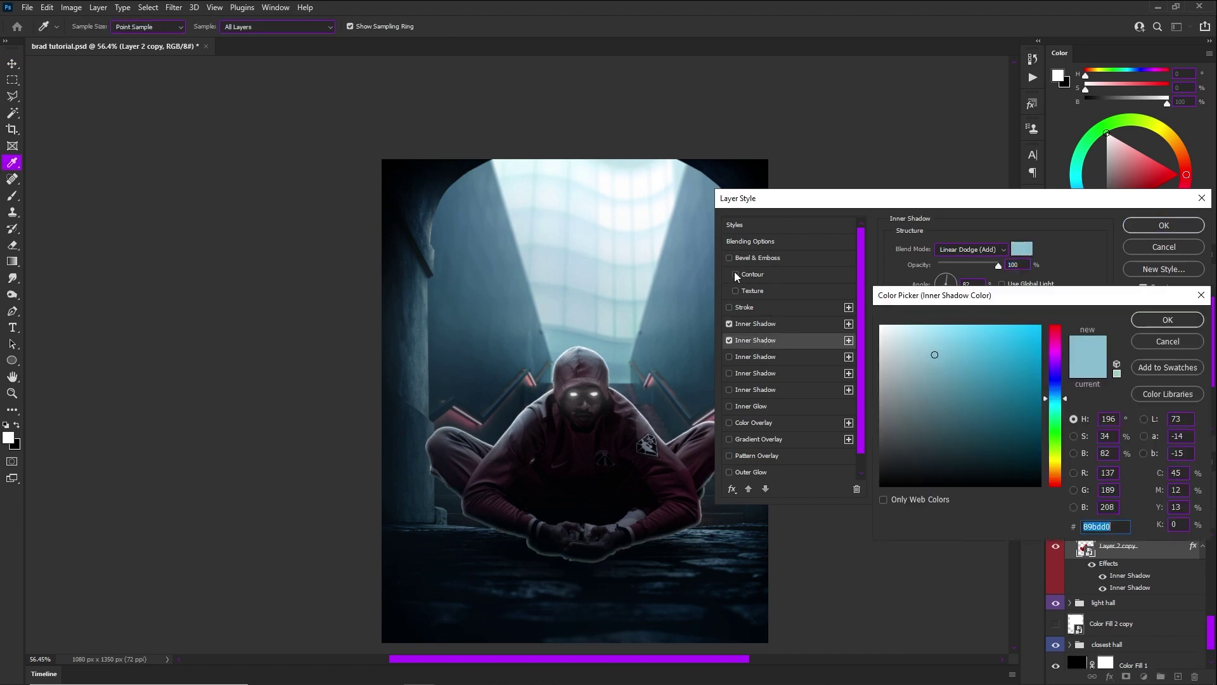
{"action": "left_click", "coordinate": [618, 352]}
{"action": "mouse_move", "coordinate": [945, 373]}
{"action": "left_mouse_down"}
{"action": "mouse_move", "coordinate": [985, 360]}
{"action": "mouse_move", "coordinate": [953, 352]}
{"action": "left_mouse_up"}
{"action": "left_click", "coordinate": [1181, 325]}
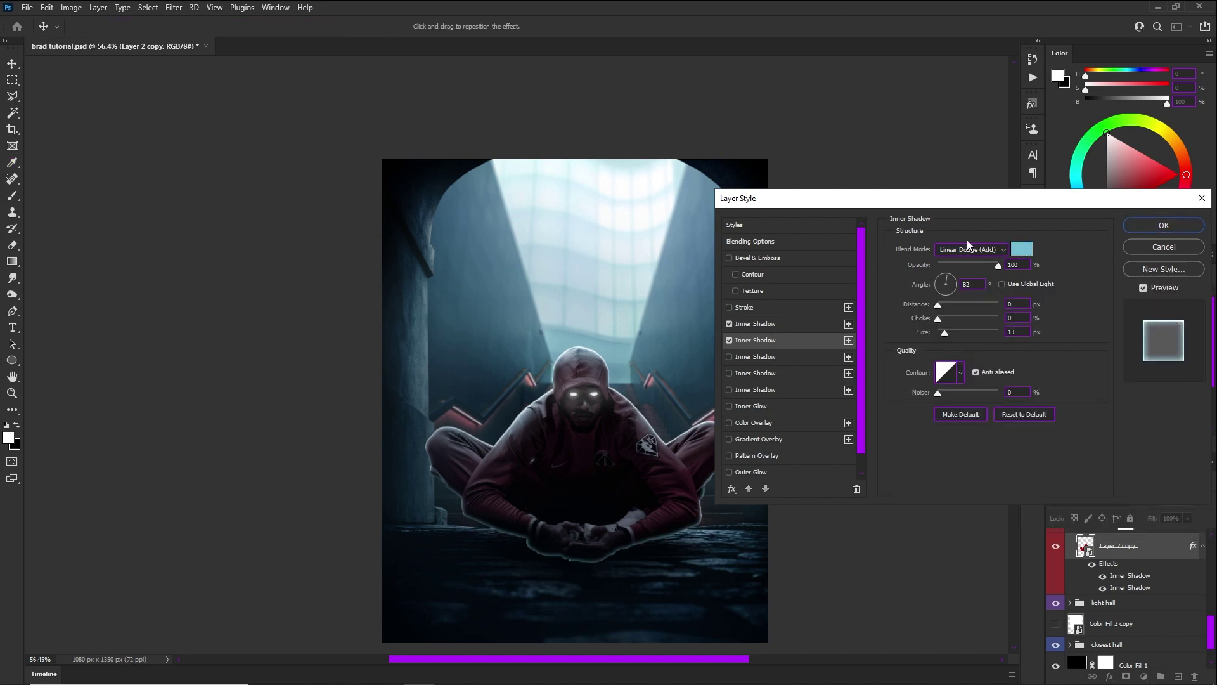
- Set the second inner shadow's distance to 9 px and its size to about 40 px
{"action": "mouse_move", "coordinate": [1001, 268]}
{"action": "left_mouse_down"}
{"action": "mouse_move", "coordinate": [918, 271]}
{"action": "mouse_move", "coordinate": [1002, 270]}
{"action": "left_mouse_up"}
{"action": "left_click_drag", "start_coordinate": [938, 308], "coordinate": [974, 345]}
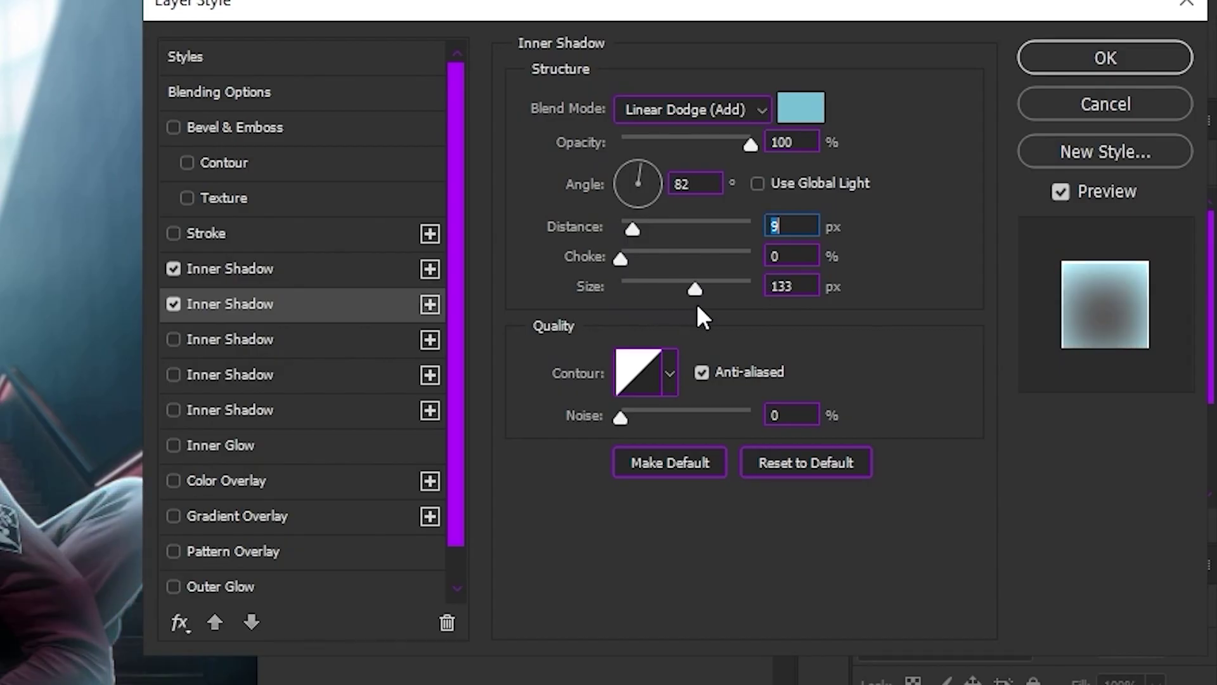
{"action": "left_click_drag", "start_coordinate": [698, 303], "coordinate": [650, 307]}
{"action": "left_click_drag", "start_coordinate": [951, 348], "coordinate": [949, 347]}
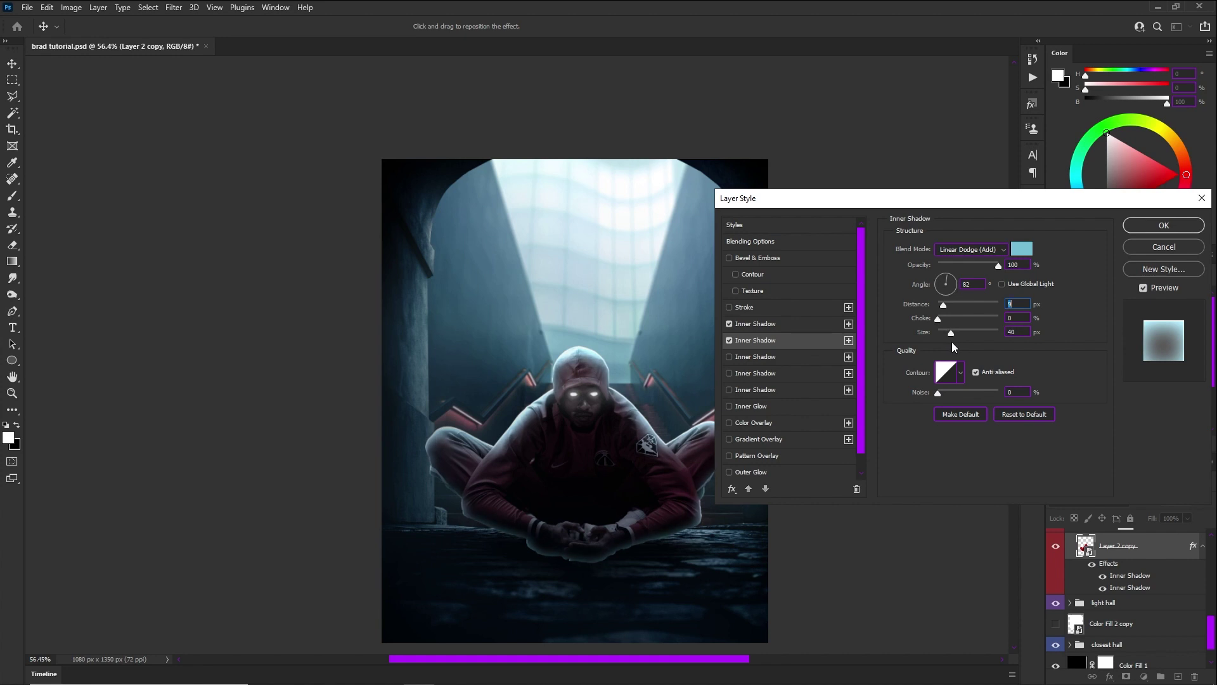
- Fine-tune the second inner shadow's size and light angle, and apply the layer style
{"action": "key", "text": "Tab"}
{"action": "key", "text": "Tab"}
{"action": "left_click_drag", "start_coordinate": [944, 330], "coordinate": [949, 335]}
{"action": "left_click", "coordinate": [947, 280]}
{"action": "left_click", "coordinate": [948, 273]}
{"action": "left_click", "coordinate": [1164, 226]}
- Inspect the rim light around the figure up close, comparing it with the second inner shadow hidden and shown
{"action": "scroll", "coordinate": [437, 502], "scroll_direction": "up", "scroll_amount": 2}
{"action": "scroll", "coordinate": [609, 462], "scroll_direction": "down", "scroll_amount": 1}
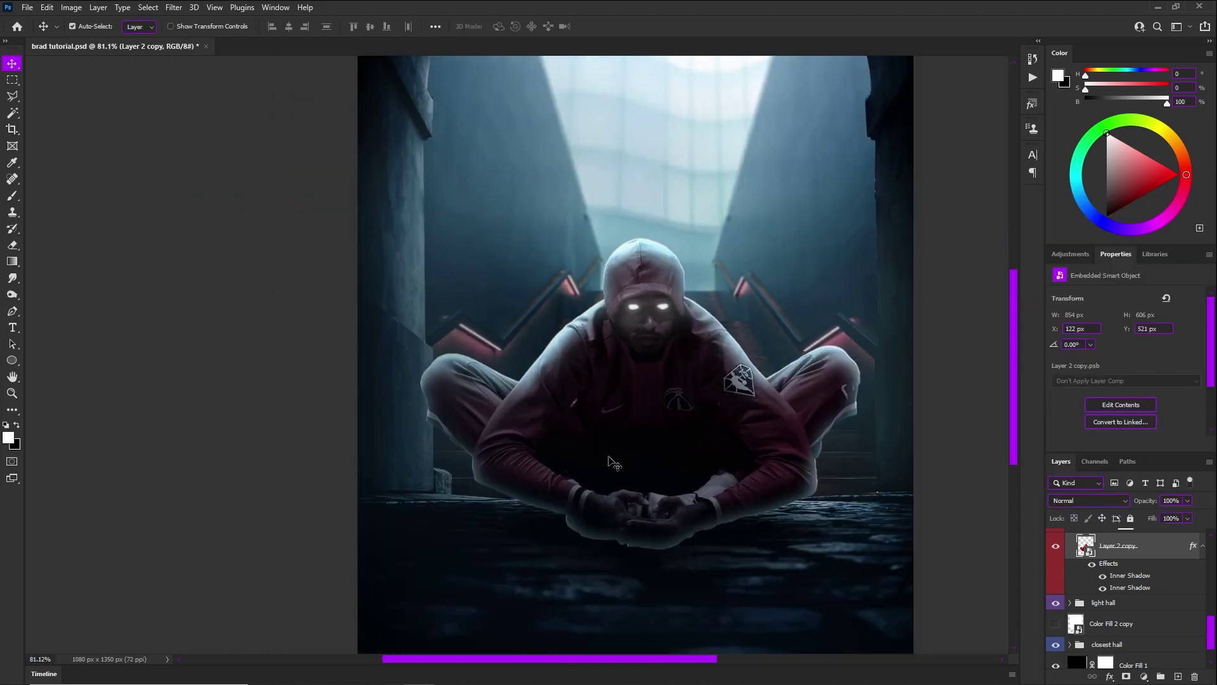
{"action": "scroll", "coordinate": [516, 513], "scroll_direction": "up", "scroll_amount": 5}
{"action": "scroll", "coordinate": [632, 506], "scroll_direction": "down", "scroll_amount": 4}
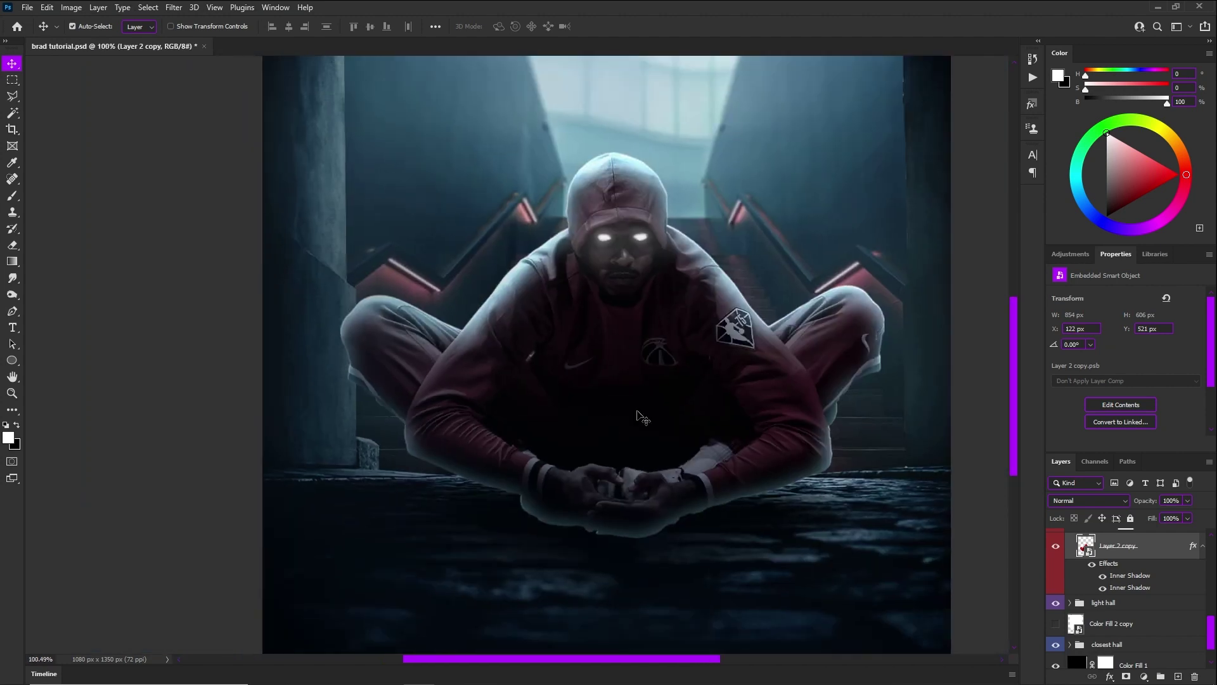
{"action": "scroll", "coordinate": [625, 584], "scroll_direction": "up", "scroll_amount": 1}
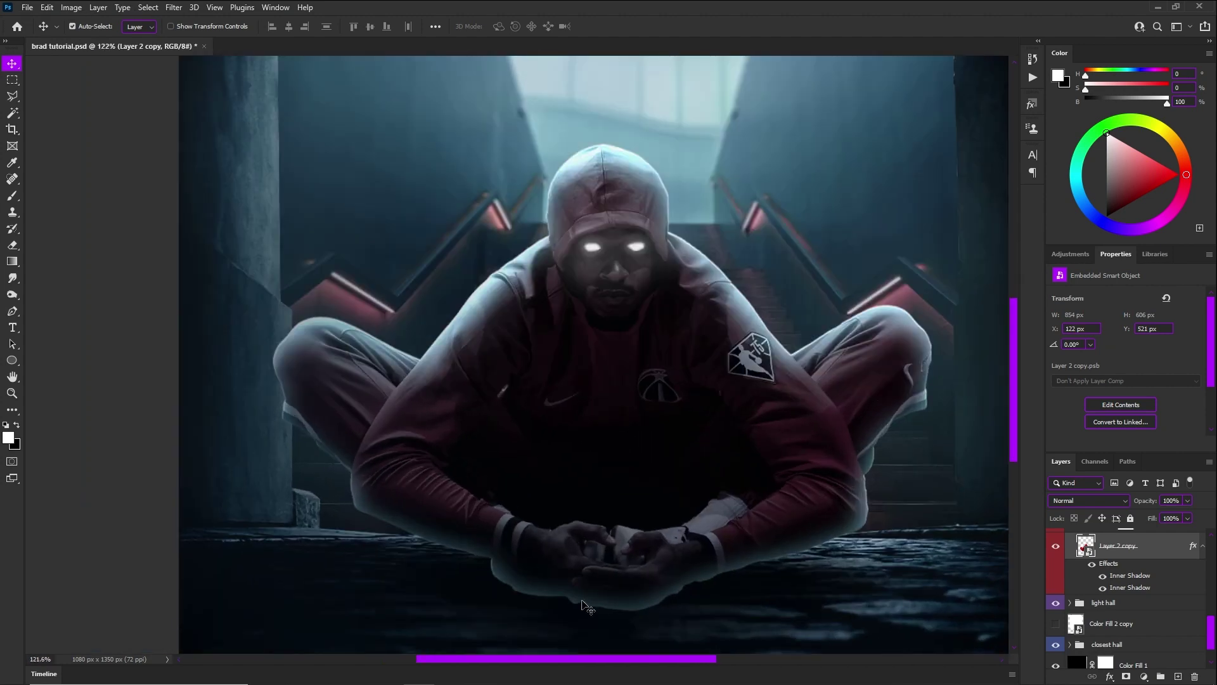
{"action": "scroll", "coordinate": [549, 603], "scroll_direction": "down", "scroll_amount": 1}
{"action": "left_click", "coordinate": [1103, 588]}
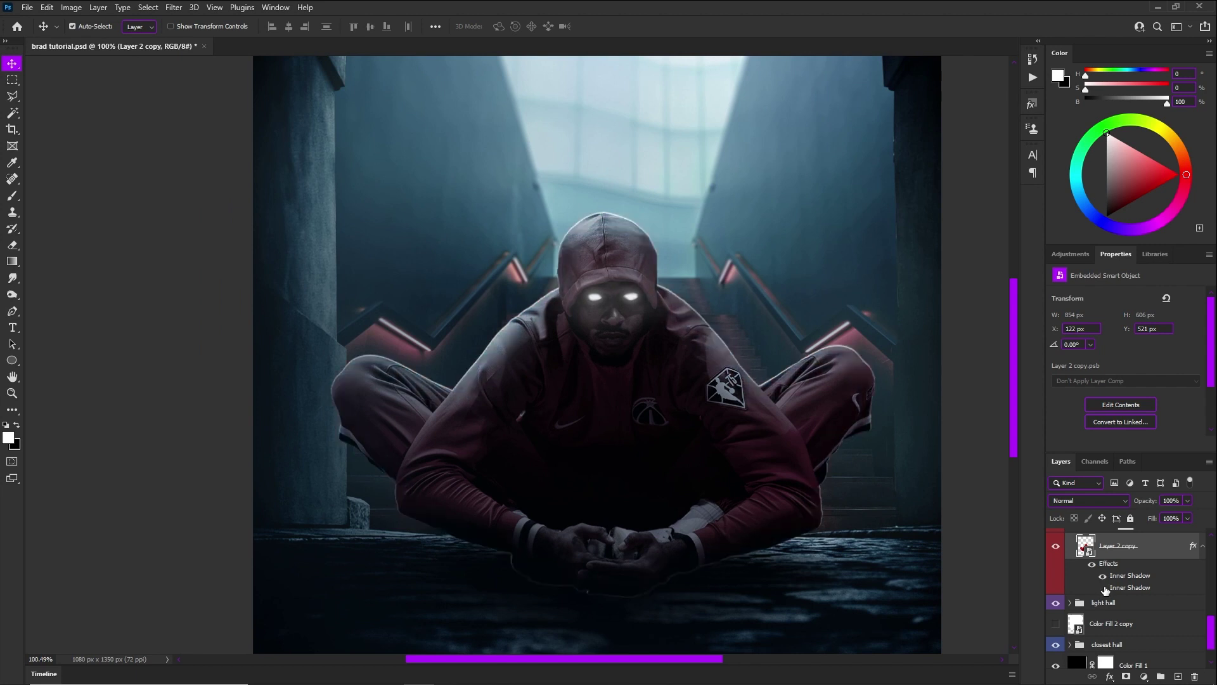
{"action": "left_click", "coordinate": [1103, 587]}
{"action": "scroll", "coordinate": [625, 294], "scroll_direction": "down", "scroll_amount": 2}
{"action": "scroll", "coordinate": [823, 482], "scroll_direction": "up", "scroll_amount": 1}
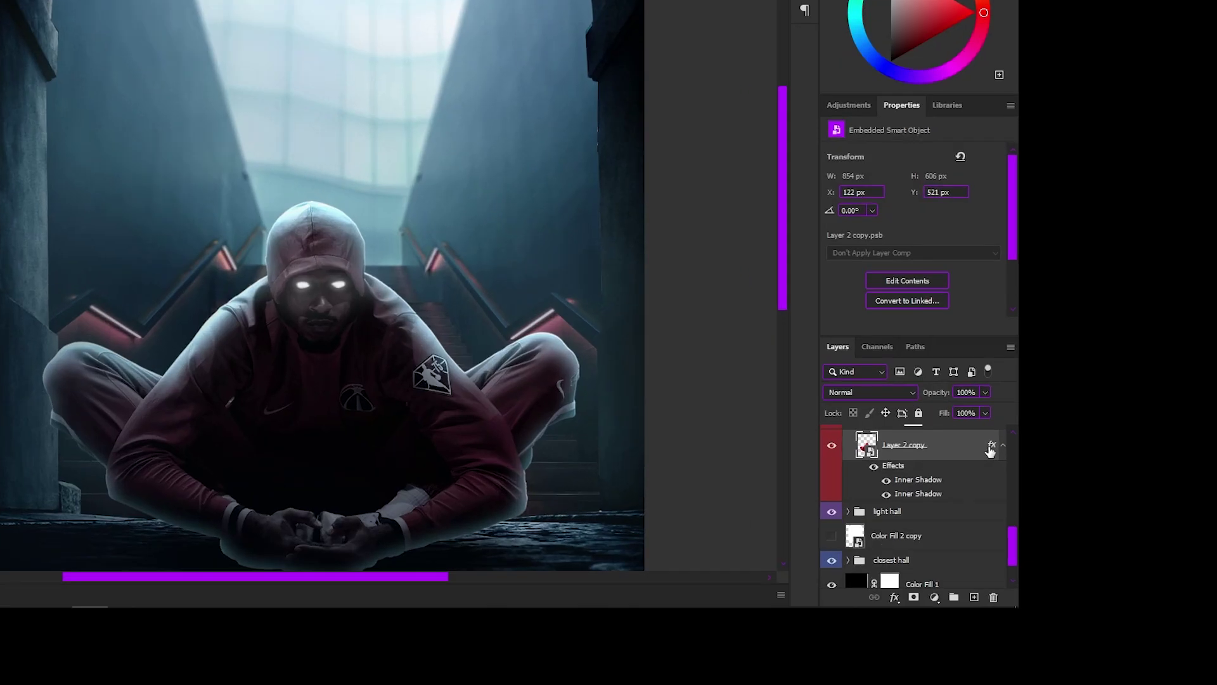
- Convert the inner shadow effects of Layer 2 copy into separate clipped layers
{"action": "right_click", "coordinate": [1193, 549]}
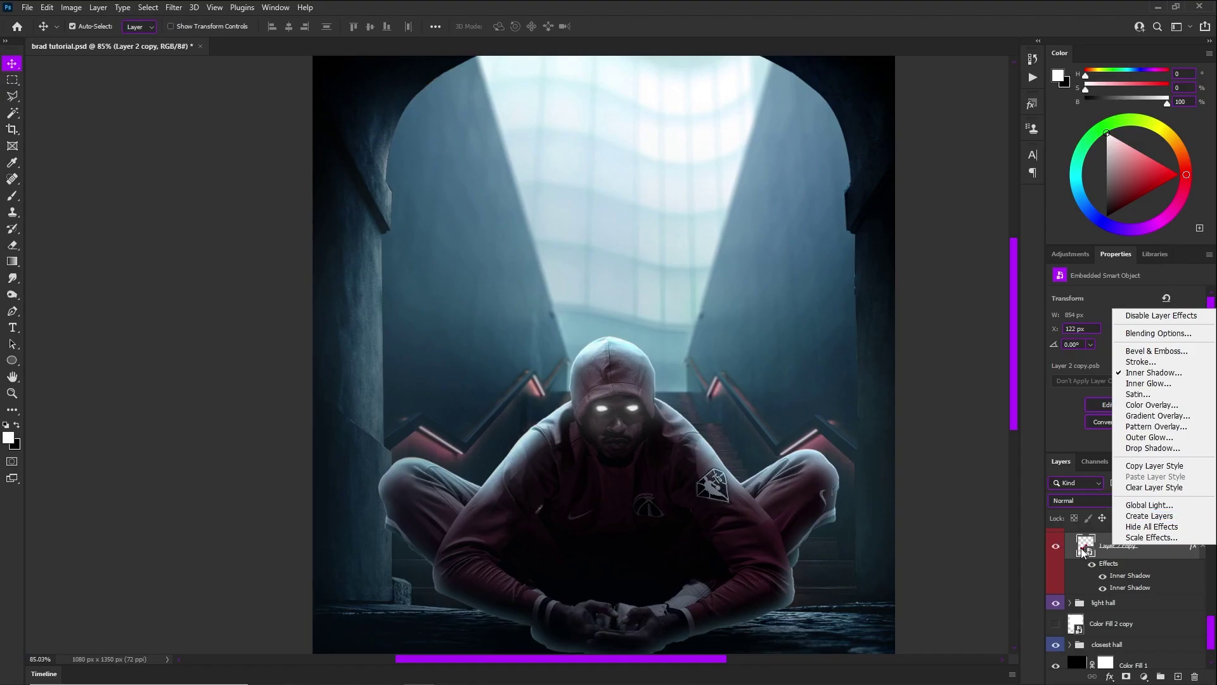
{"action": "left_click", "coordinate": [1091, 561]}
{"action": "right_click", "coordinate": [1191, 547]}
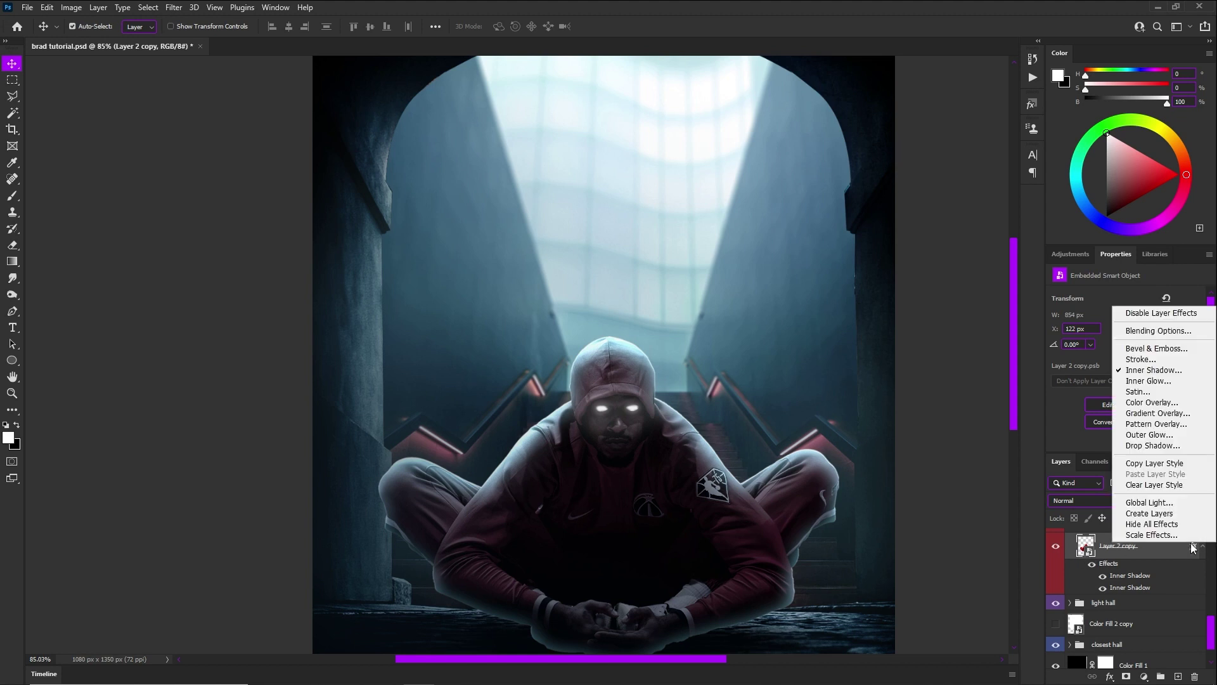
{"action": "left_click", "coordinate": [1149, 515]}
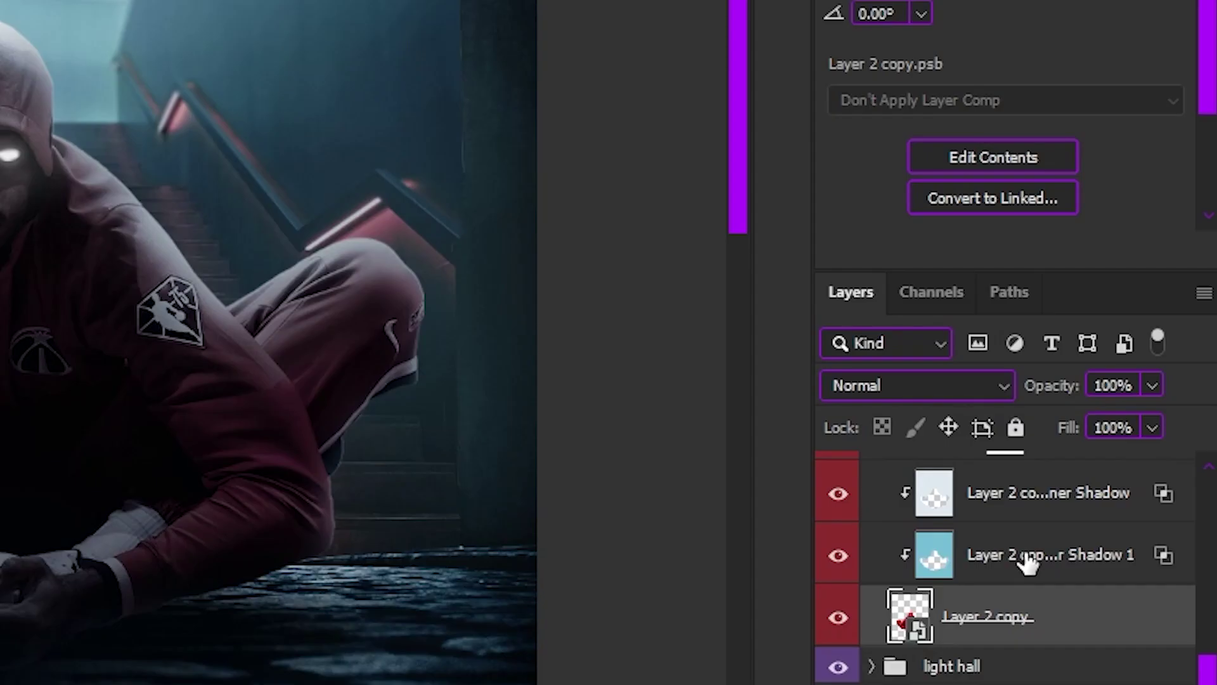
- Move both inner shadow layers of Layer 2 copy above Hue/Saturation 4, keeping them clipped directly beneath Color Fill 4
{"action": "left_click", "coordinate": [1135, 574]}
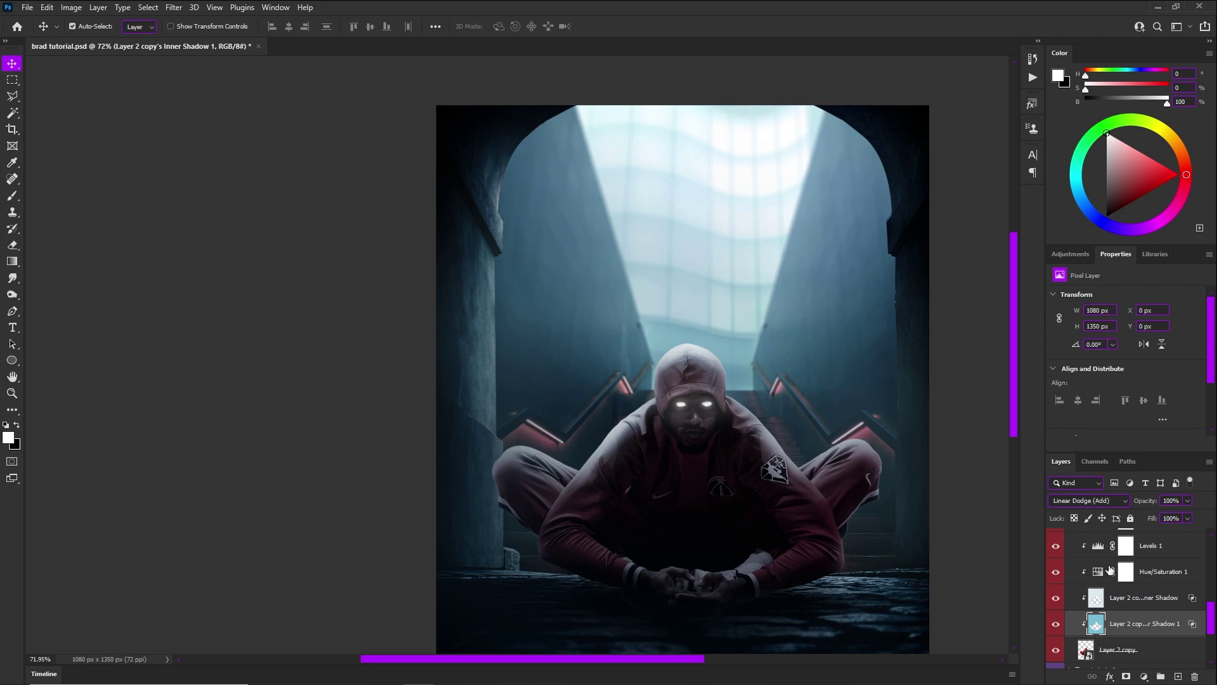
{"action": "scroll", "coordinate": [1009, 557], "scroll_direction": "down", "scroll_amount": 3}
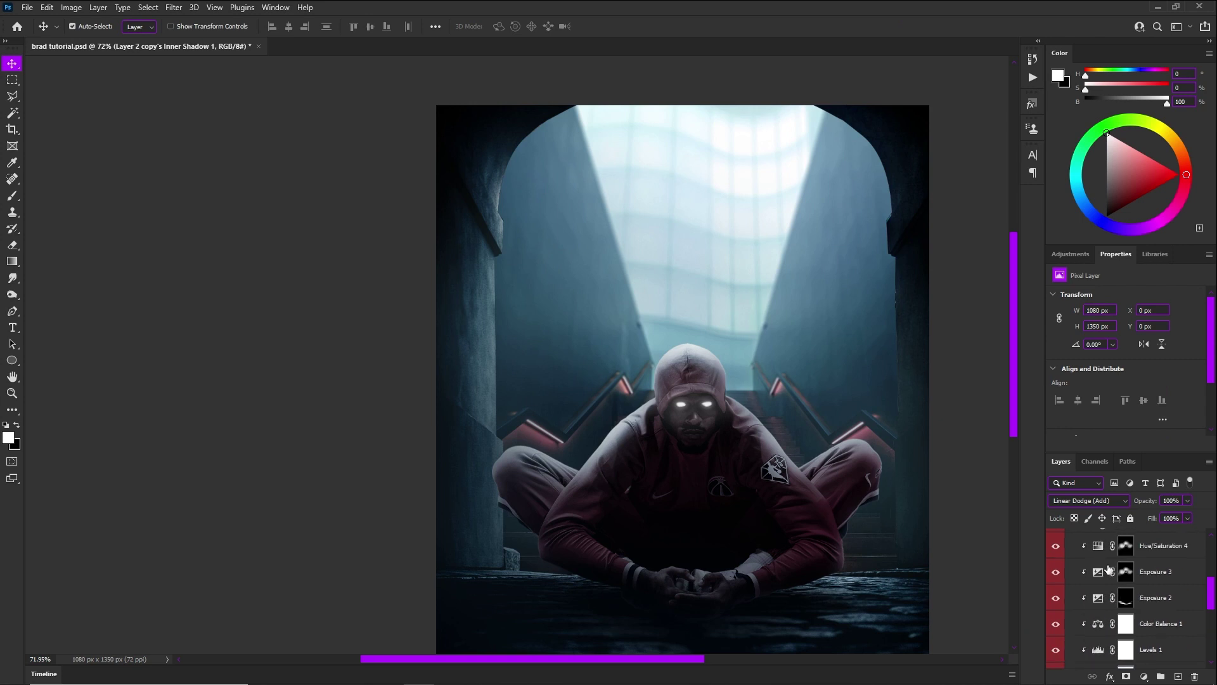
{"action": "scroll", "coordinate": [1127, 572], "scroll_direction": "up", "scroll_amount": 5}
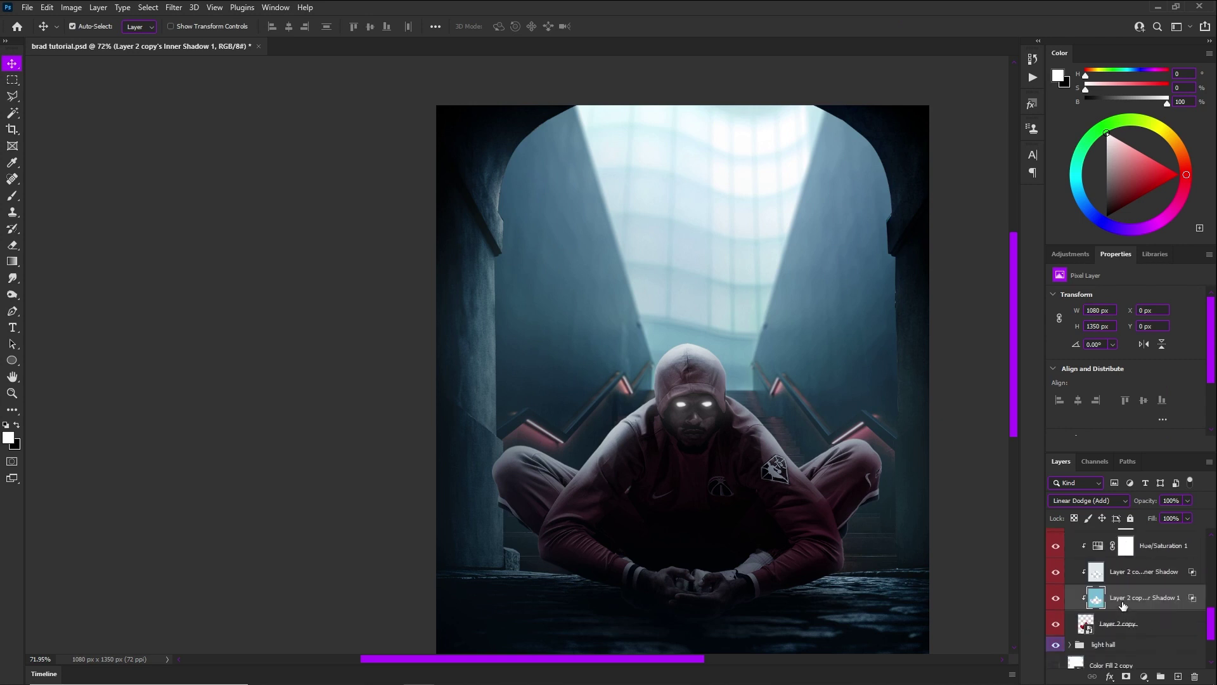
{"action": "left_click", "coordinate": [1134, 574], "text": "ctrl"}
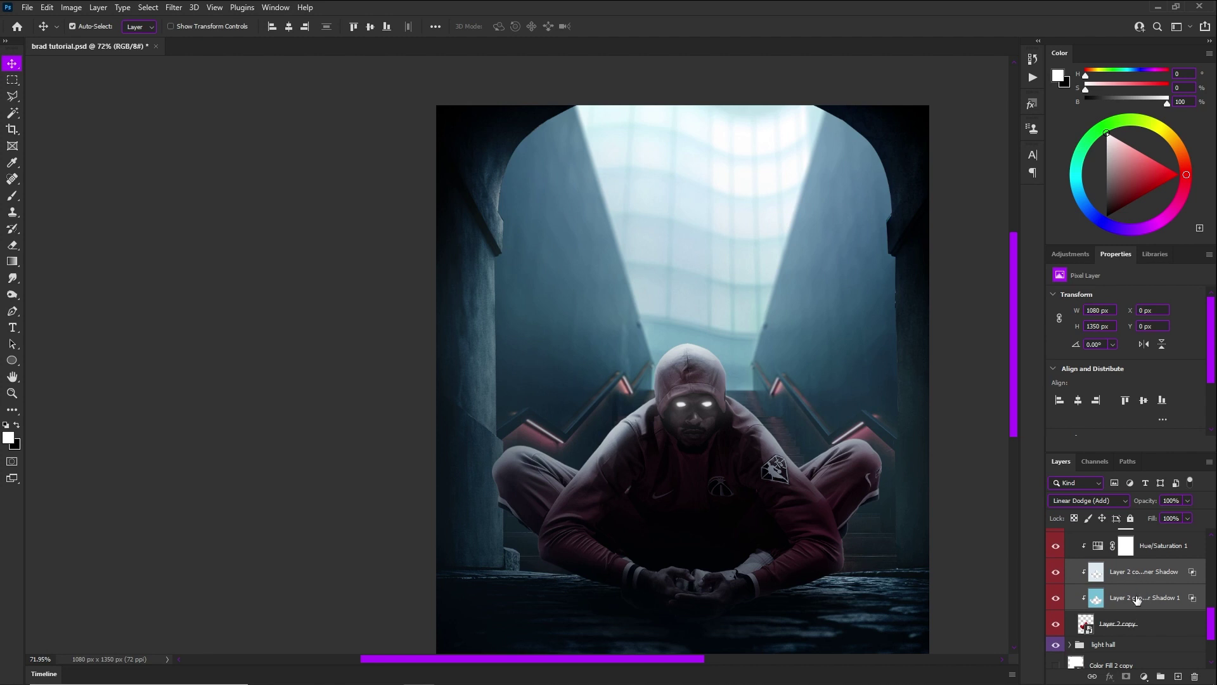
{"action": "left_click_drag", "start_coordinate": [1143, 596], "coordinate": [1133, 581]}
{"action": "scroll", "coordinate": [646, 455], "scroll_direction": "down", "scroll_amount": 1}
{"action": "scroll", "coordinate": [646, 454], "scroll_direction": "up", "scroll_amount": 4}
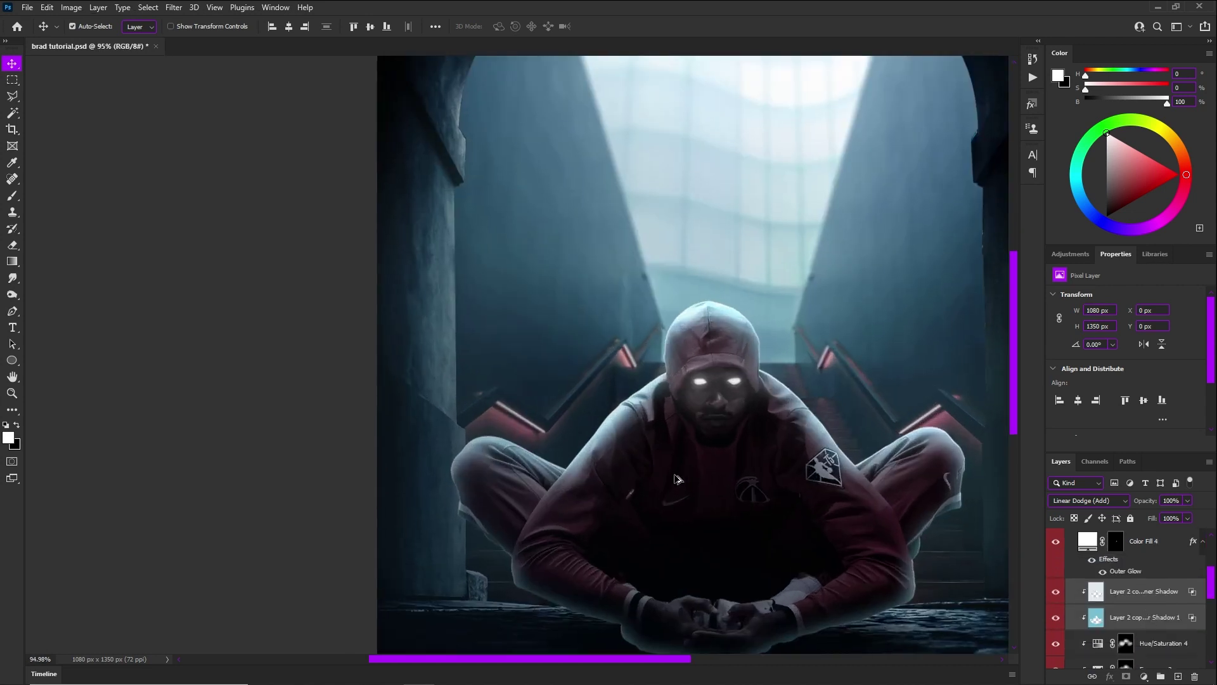
{"action": "scroll", "coordinate": [920, 525], "scroll_direction": "down", "scroll_amount": 2}
{"action": "scroll", "coordinate": [1160, 610], "scroll_direction": "down", "scroll_amount": 1}
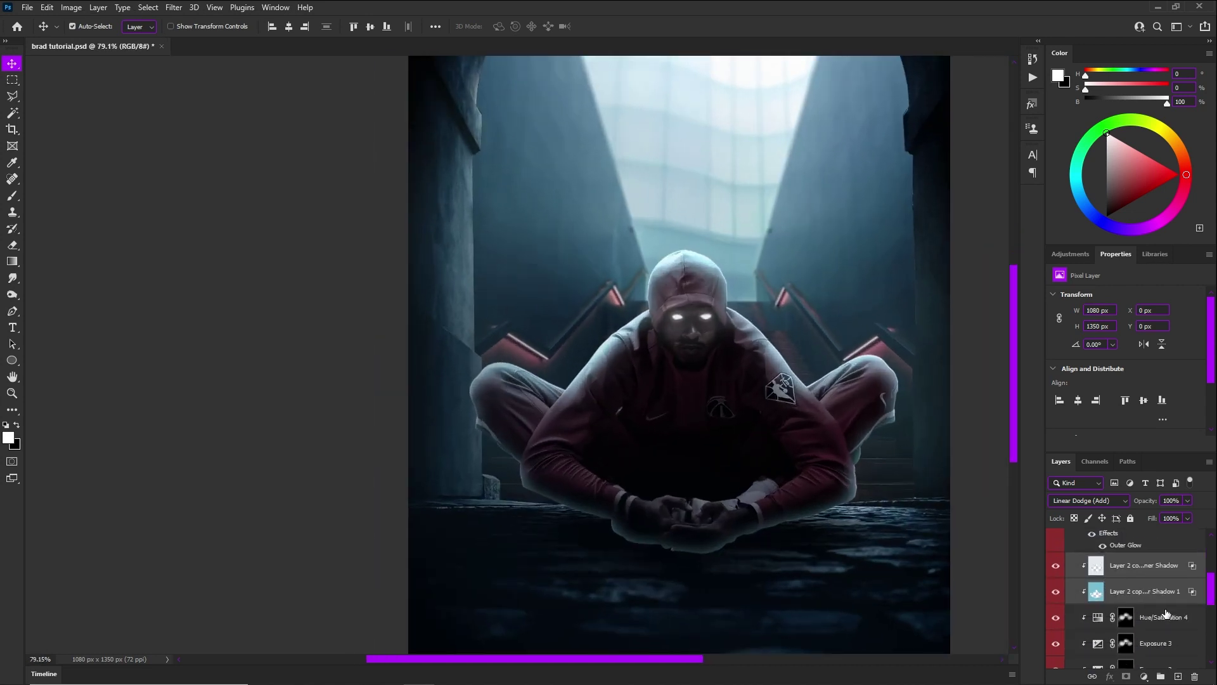
- Clip the Color Fill 1 layer to Layer 1 beneath it
{"action": "left_click", "coordinate": [1123, 600]}
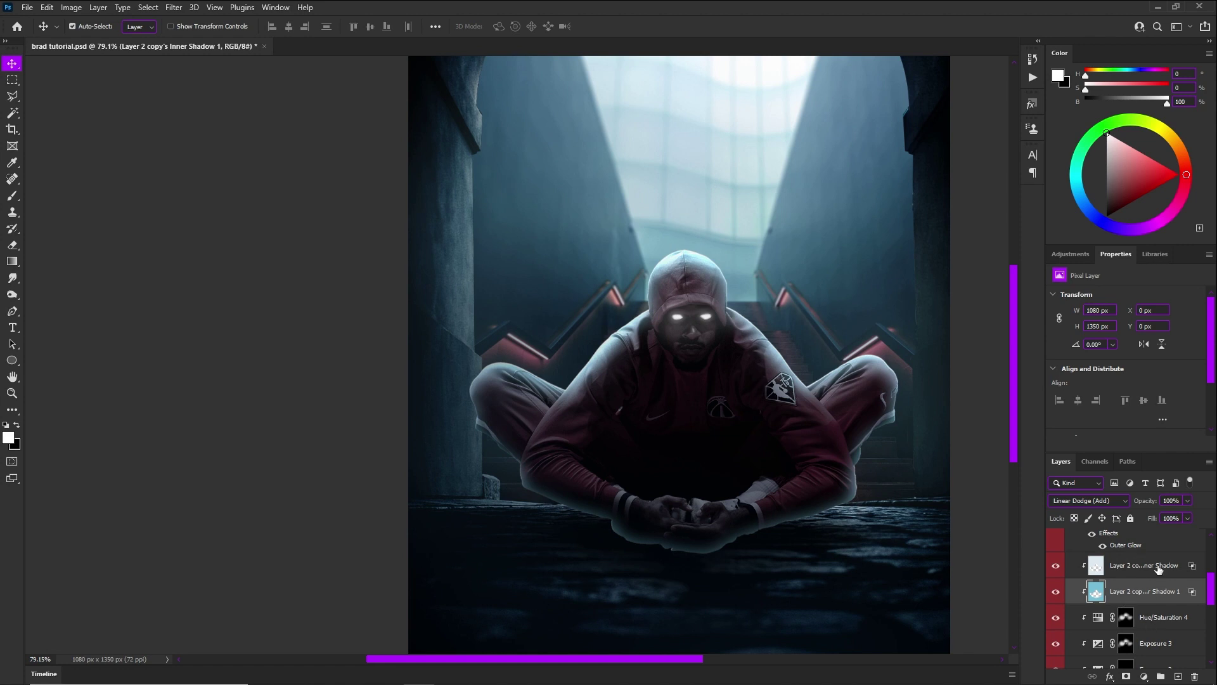
{"action": "right_click", "coordinate": [1137, 601]}
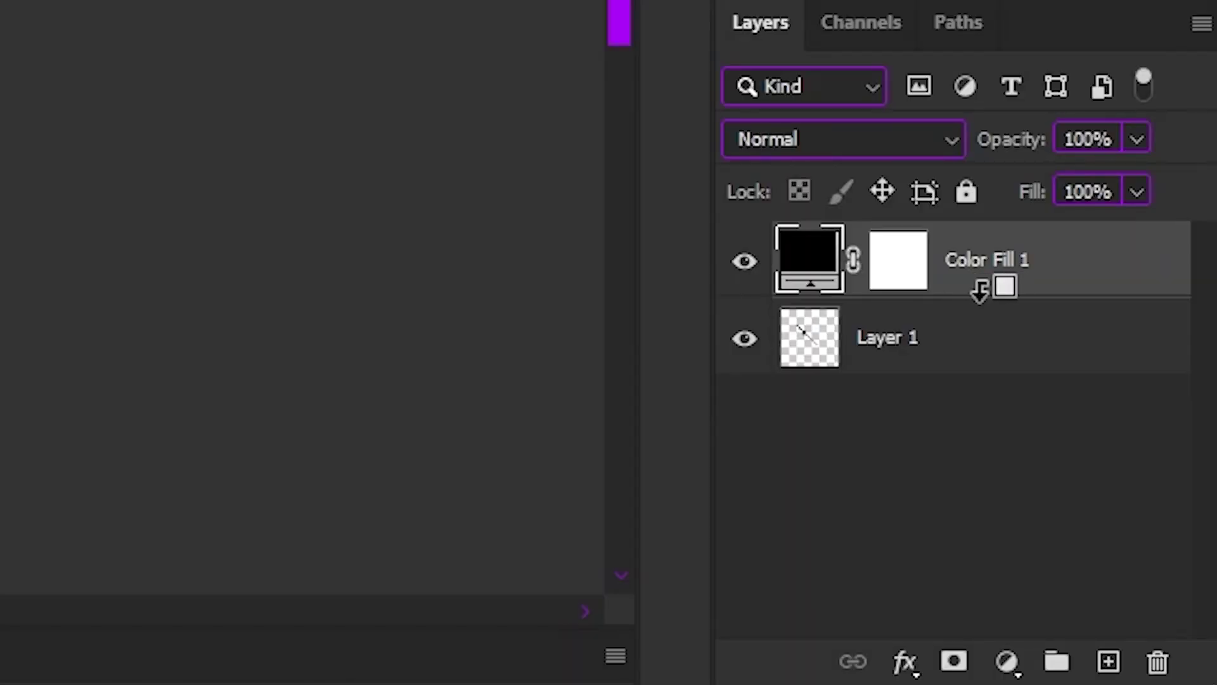
{"action": "left_click", "coordinate": [964, 290], "text": "alt"}
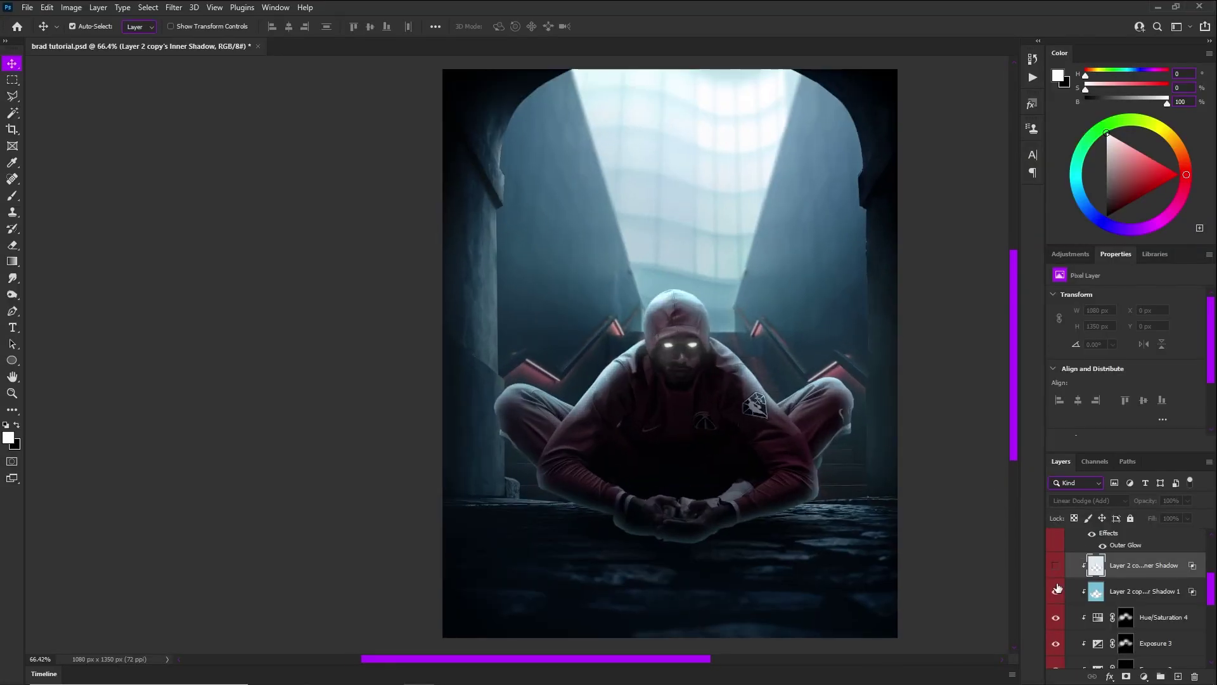
- Compare the figure with the Inner Shadow 1 layer hidden and shown, and add a white layer mask to that layer
{"action": "left_click", "coordinate": [1056, 589]}
{"action": "left_click", "coordinate": [1056, 589]}
{"action": "left_click", "coordinate": [1122, 592]}
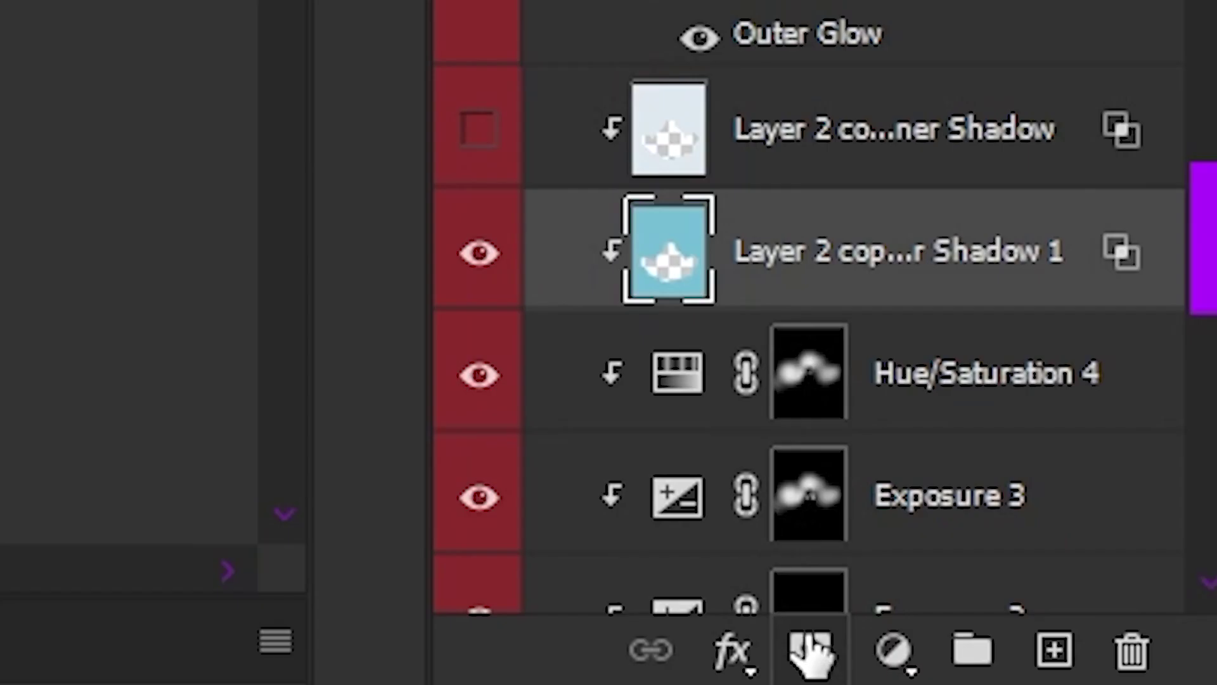
{"action": "left_click", "coordinate": [810, 649]}
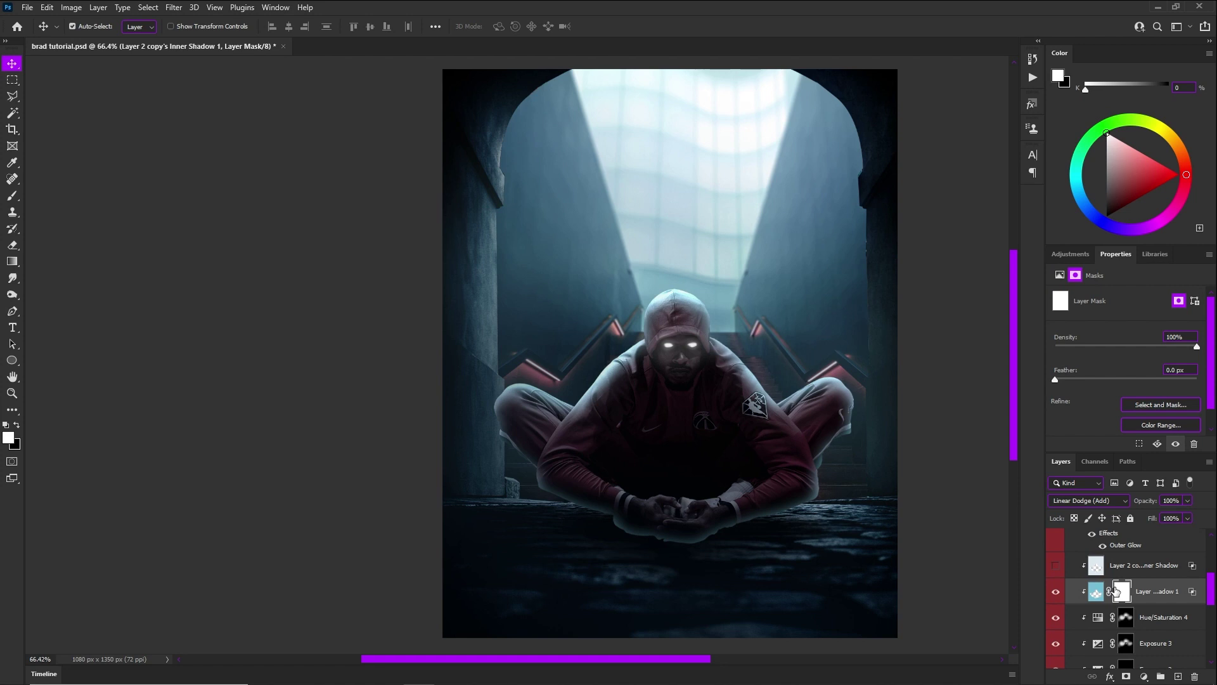
{"action": "key", "text": "ctrl+i"}
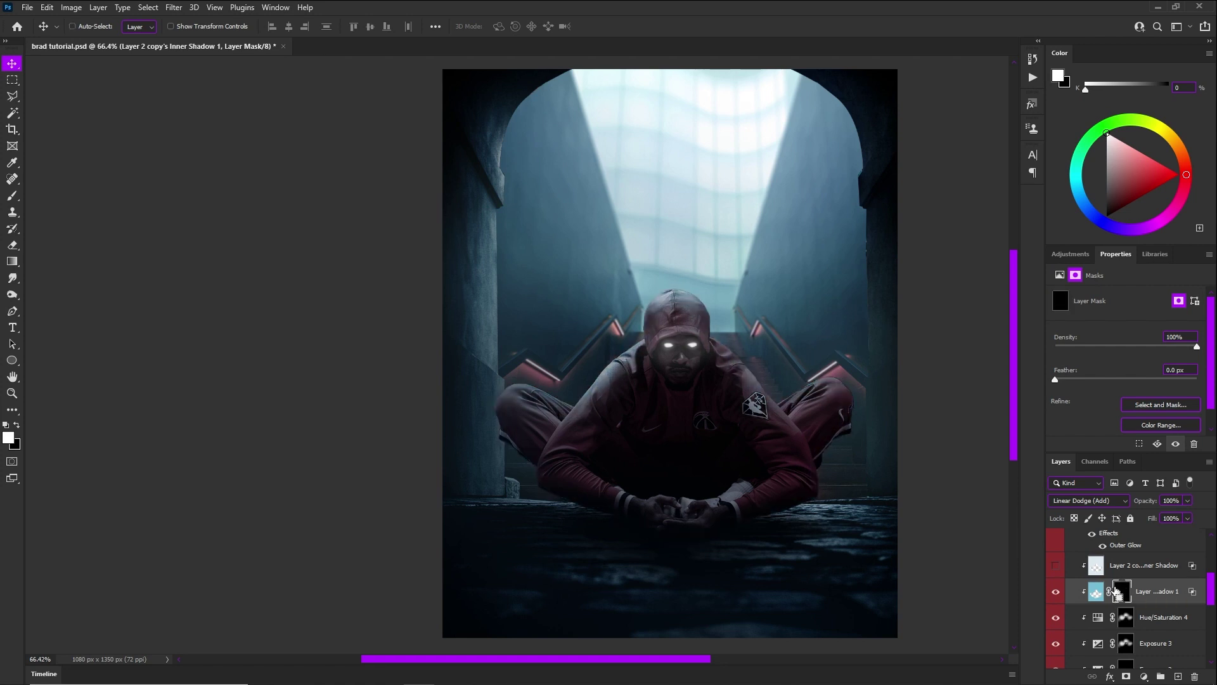
{"action": "key", "text": "ctrl+i"}
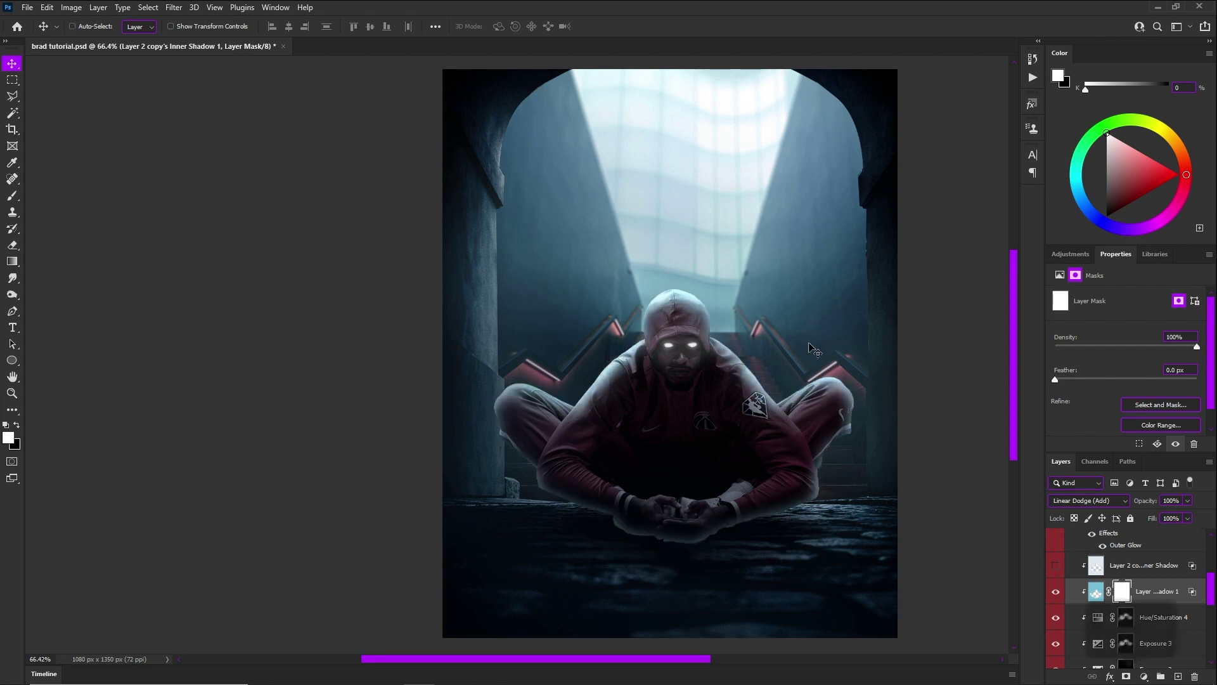
- Paint black on the Inner Shadow 1 mask at 30% flow to remove the rim glow around the hands and lower forearms
{"action": "key", "text": "b"}
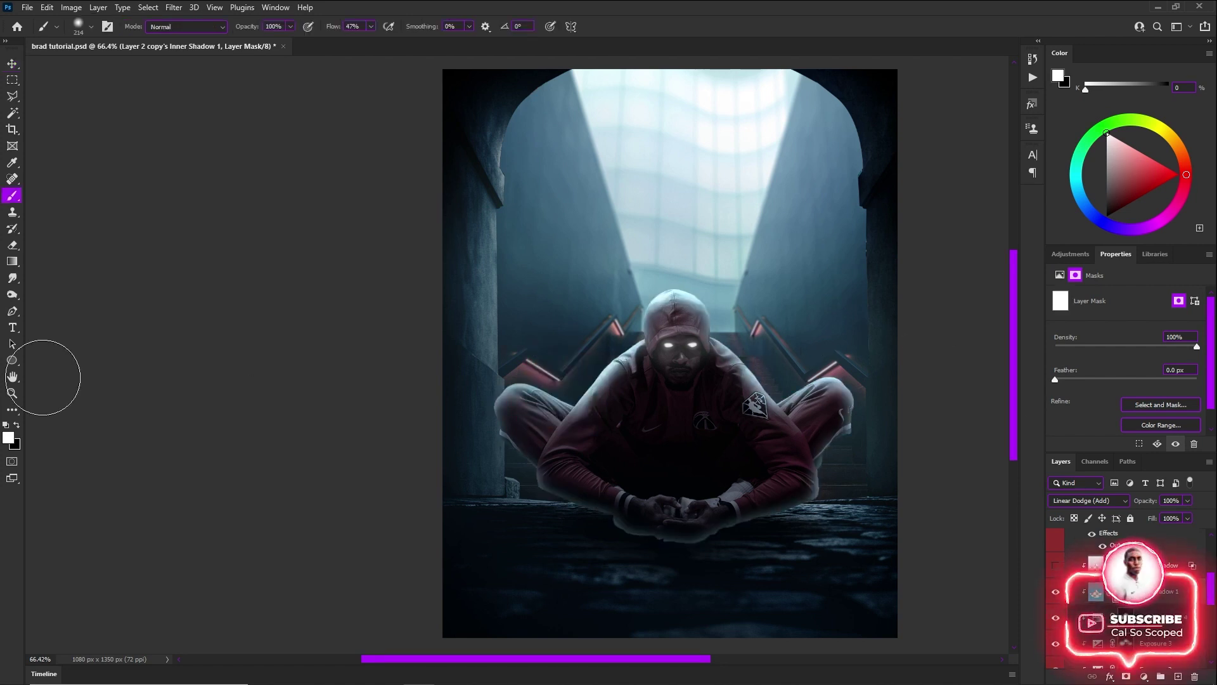
{"action": "left_click", "coordinate": [16, 425]}
{"action": "left_click", "coordinate": [371, 26]}
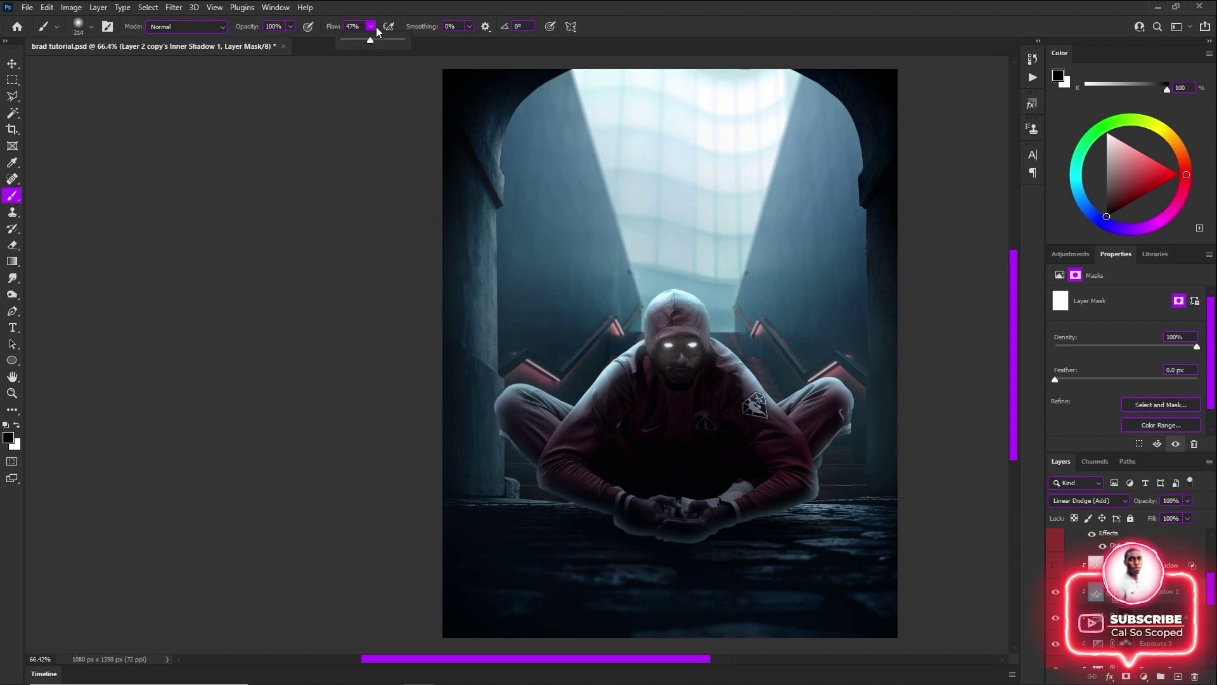
{"action": "left_click_drag", "start_coordinate": [371, 40], "coordinate": [361, 40]}
{"action": "scroll", "coordinate": [671, 528], "scroll_direction": "up", "scroll_amount": 5}
{"action": "mouse_move", "coordinate": [594, 534]}
{"action": "left_mouse_down"}
{"action": "mouse_move", "coordinate": [695, 566]}
{"action": "mouse_move", "coordinate": [772, 559]}
{"action": "mouse_move", "coordinate": [749, 575]}
{"action": "left_mouse_up"}
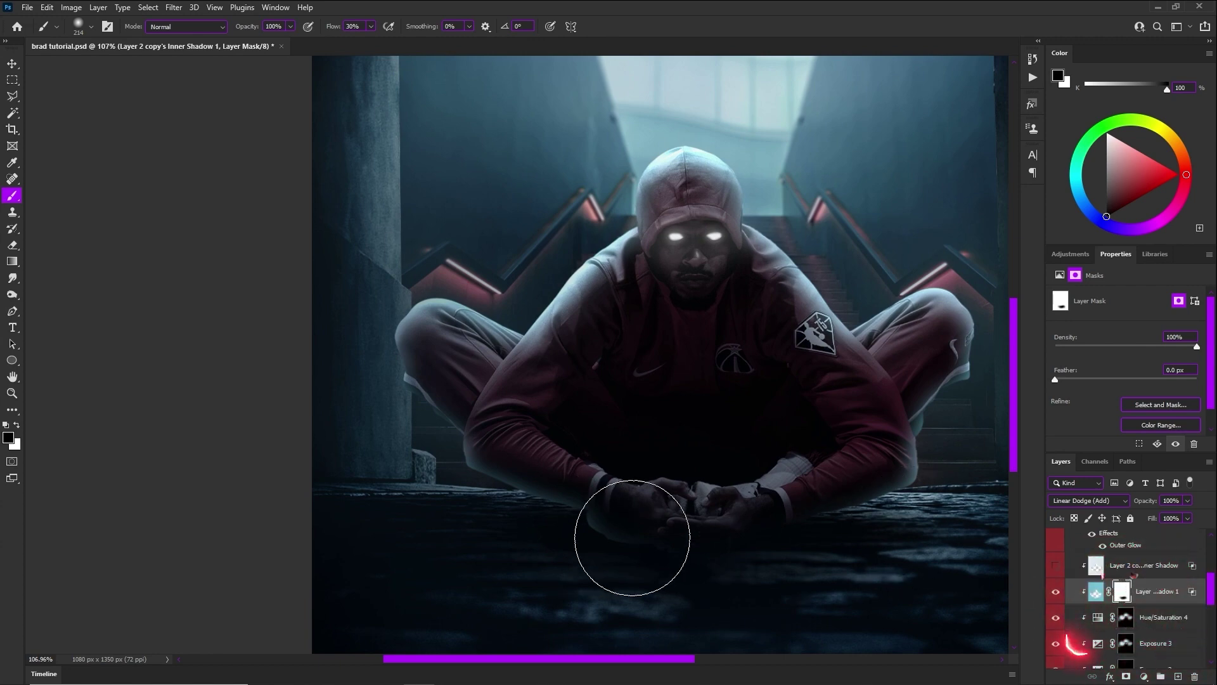
{"action": "scroll", "coordinate": [583, 502], "scroll_direction": "down", "scroll_amount": 5}
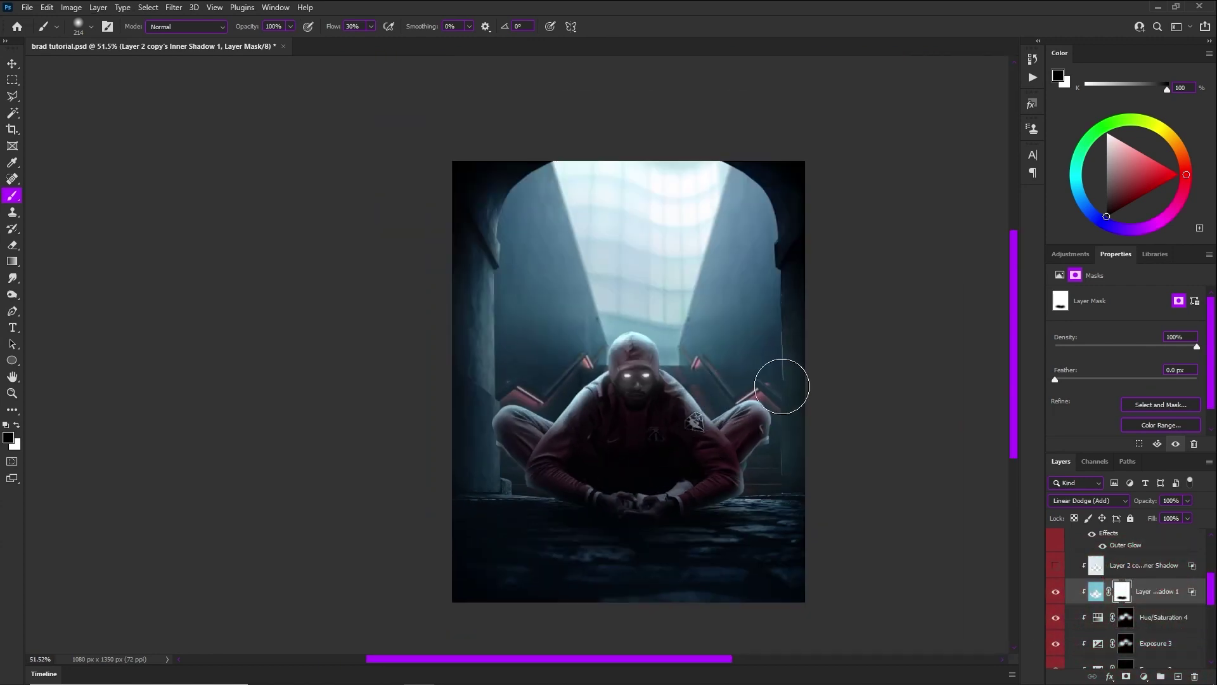
- Use a smaller black brush on the mask to soften unwanted rim glow around the bent leg on the image's right side
{"action": "scroll", "coordinate": [748, 449], "scroll_direction": "up", "scroll_amount": 5}
{"action": "mouse_move", "coordinate": [801, 403]}
{"action": "left_mouse_down", "text": "alt"}
{"action": "mouse_move", "coordinate": [747, 413]}
{"action": "mouse_move", "coordinate": [809, 416]}
{"action": "mouse_move", "coordinate": [784, 414]}
{"action": "left_mouse_up", "text": "alt"}
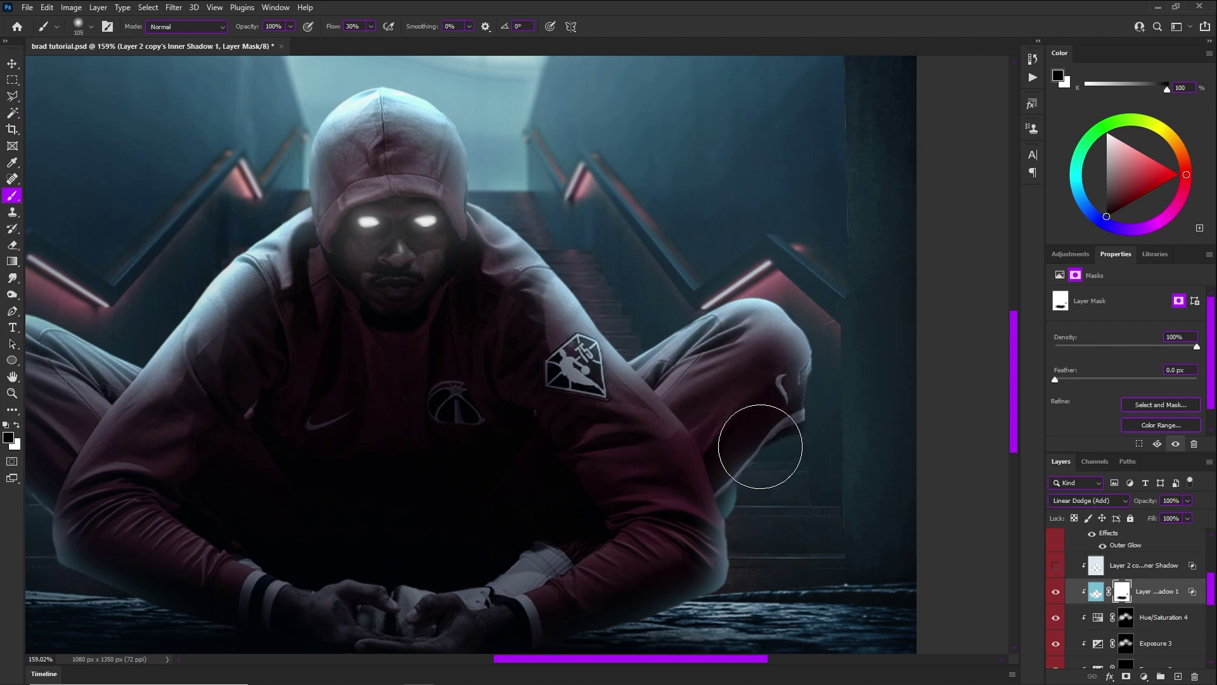
{"action": "right_click", "coordinate": [693, 352], "text": "alt"}
{"action": "left_click_drag", "start_coordinate": [676, 374], "coordinate": [682, 346]}
{"action": "scroll", "coordinate": [501, 350], "scroll_direction": "down", "scroll_amount": 5}
{"action": "scroll", "coordinate": [237, 339], "scroll_direction": "up", "scroll_amount": 4}
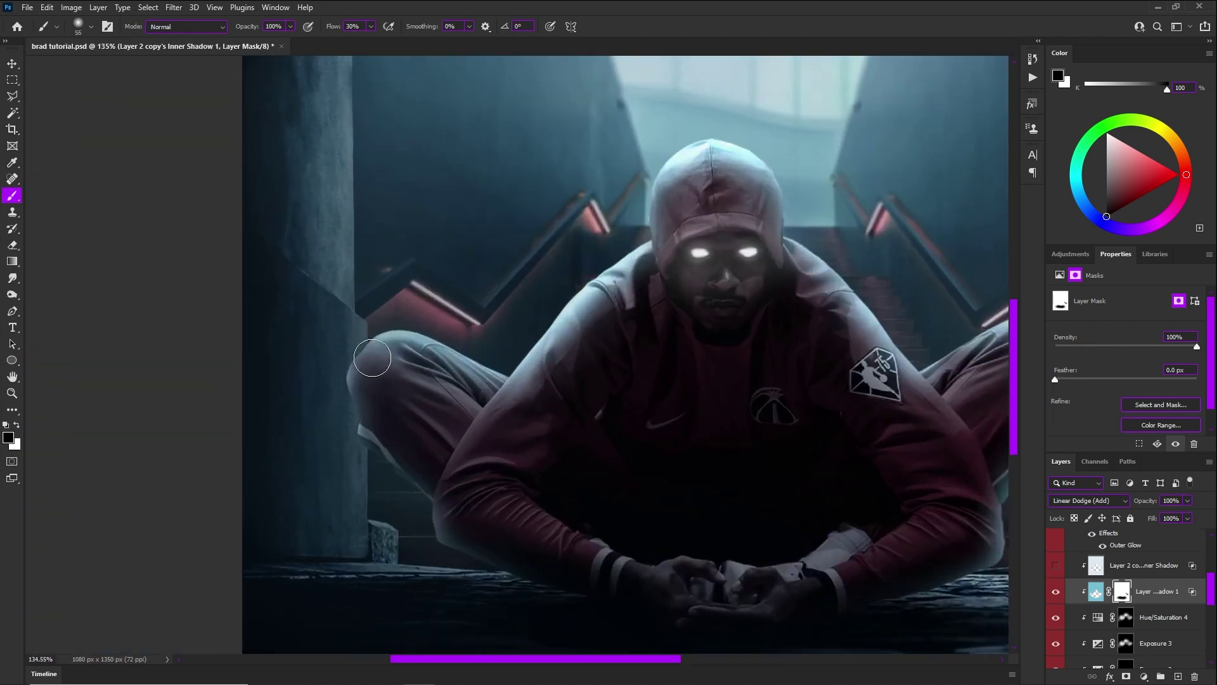
- Refine the rim glow around the knee and leg on the image's left side, alternating white and black on the mask
{"action": "scroll", "coordinate": [369, 353], "scroll_direction": "down", "scroll_amount": 4}
{"action": "scroll", "coordinate": [466, 312], "scroll_direction": "up", "scroll_amount": 3}
{"action": "left_click_drag", "start_coordinate": [476, 310], "coordinate": [505, 312]}
{"action": "key", "text": "x"}
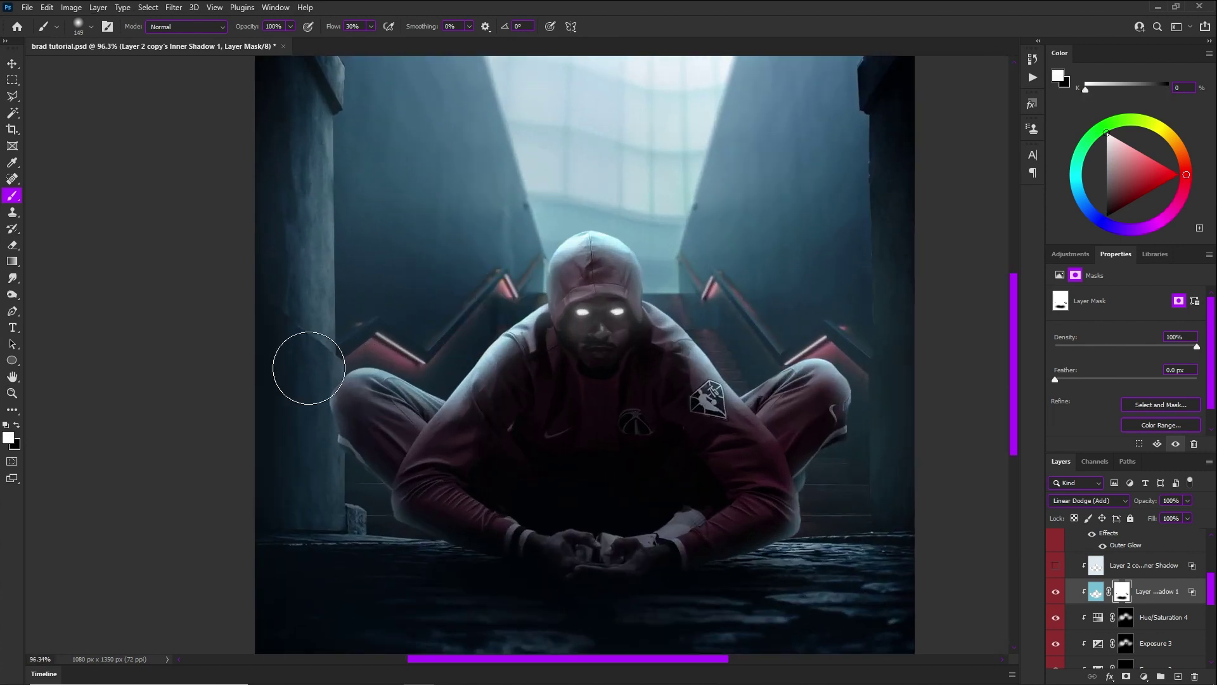
{"action": "left_click_drag", "start_coordinate": [334, 381], "coordinate": [324, 379]}
{"action": "key", "text": "x"}
{"action": "mouse_move", "coordinate": [415, 410]}
{"action": "left_mouse_down"}
{"action": "mouse_move", "coordinate": [429, 412]}
{"action": "mouse_move", "coordinate": [385, 393]}
{"action": "left_mouse_up"}
{"action": "left_click_drag", "start_coordinate": [422, 400], "coordinate": [384, 399]}
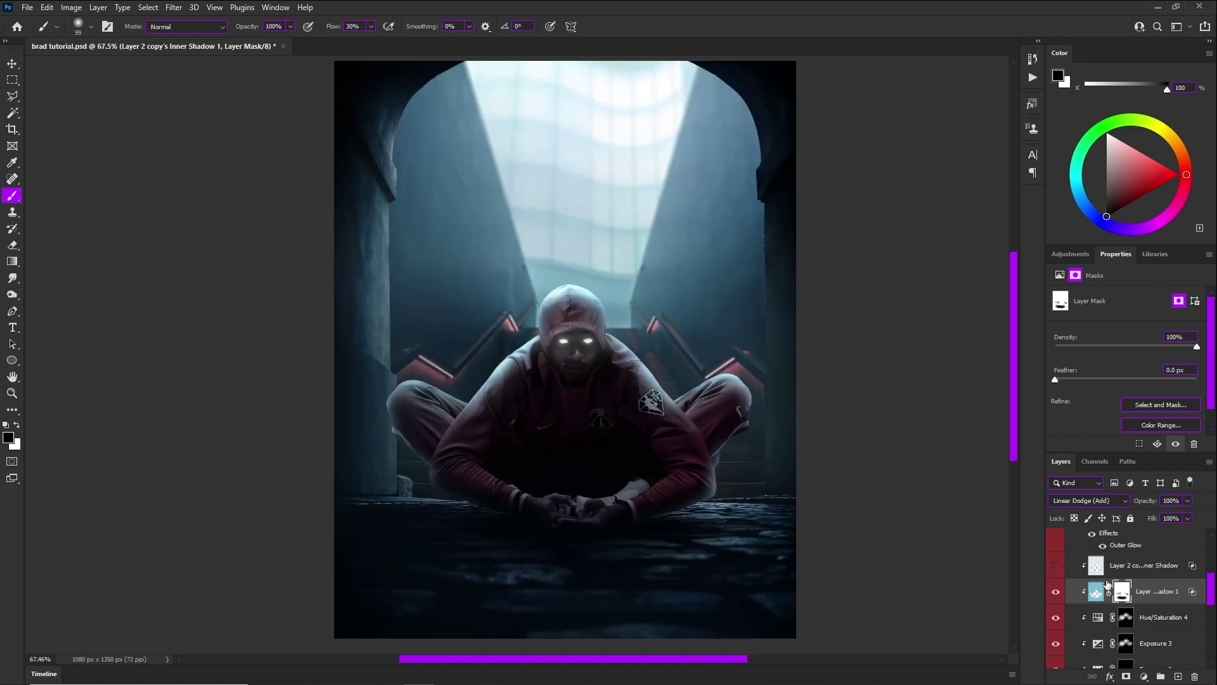
- Compare the image with Gradient Map 1 off and on, and leave the adjustment on for a black-and-white lighting check
{"action": "scroll", "coordinate": [1124, 575], "scroll_direction": "up", "scroll_amount": 5}
{"action": "left_click", "coordinate": [1056, 542]}
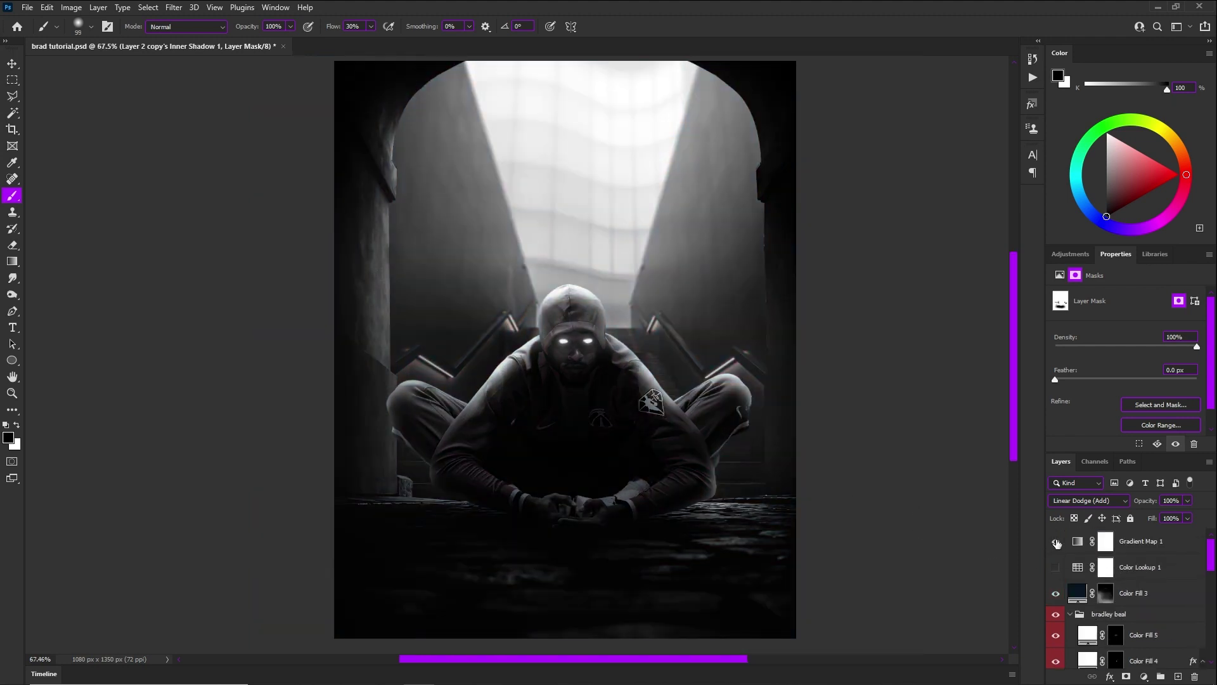
{"action": "scroll", "coordinate": [1071, 565], "scroll_direction": "down", "scroll_amount": 5}
{"action": "scroll", "coordinate": [1071, 558], "scroll_direction": "up", "scroll_amount": 5}
{"action": "left_click", "coordinate": [1055, 541]}
{"action": "left_click", "coordinate": [1135, 544]}
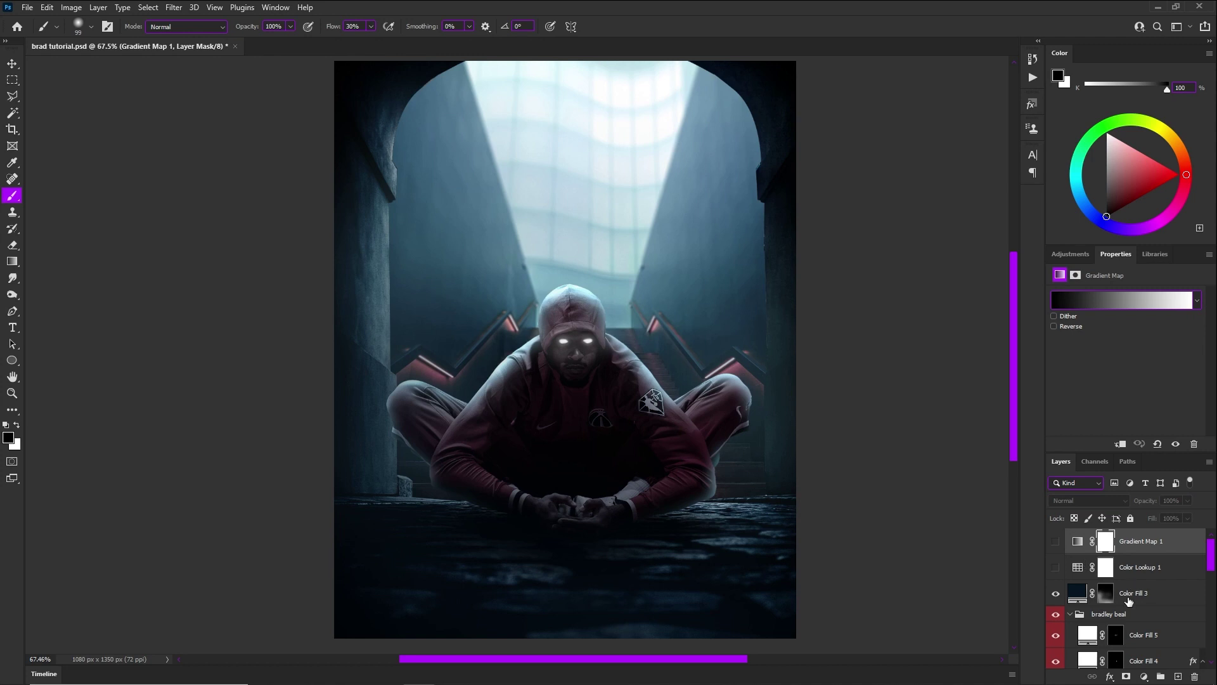
{"action": "left_click", "coordinate": [1055, 542]}
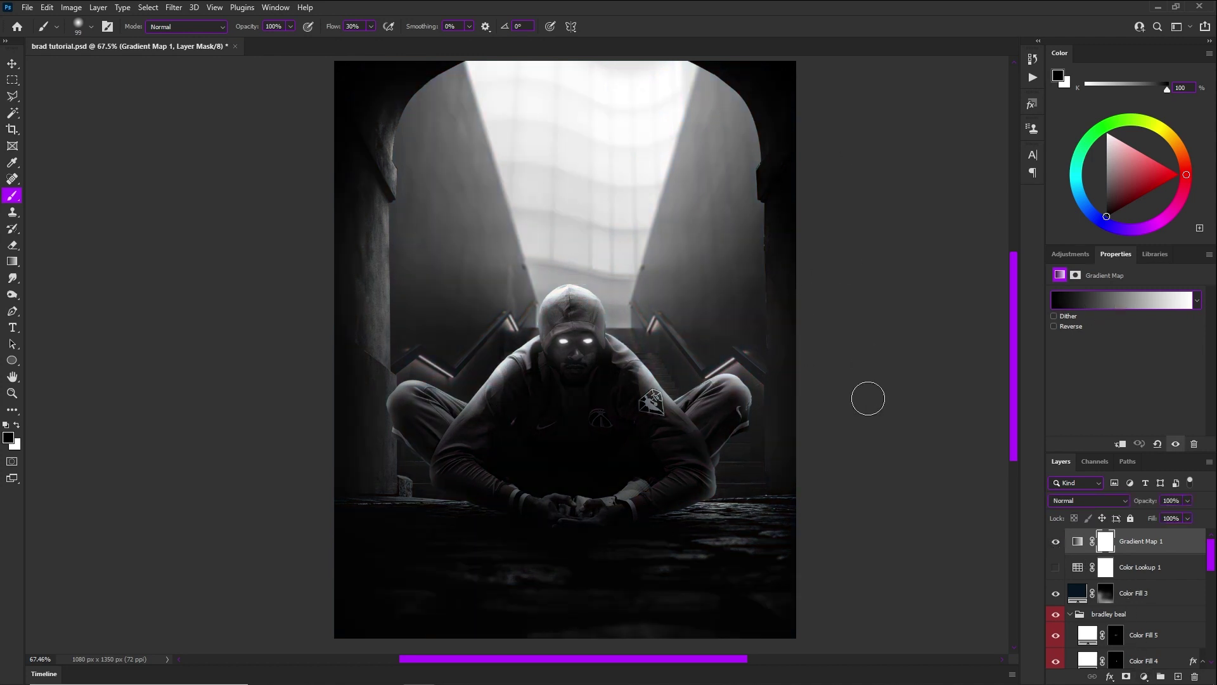
- Lock the Gradient Map 1 adjustment layer completely
{"action": "left_click", "coordinate": [1145, 675]}
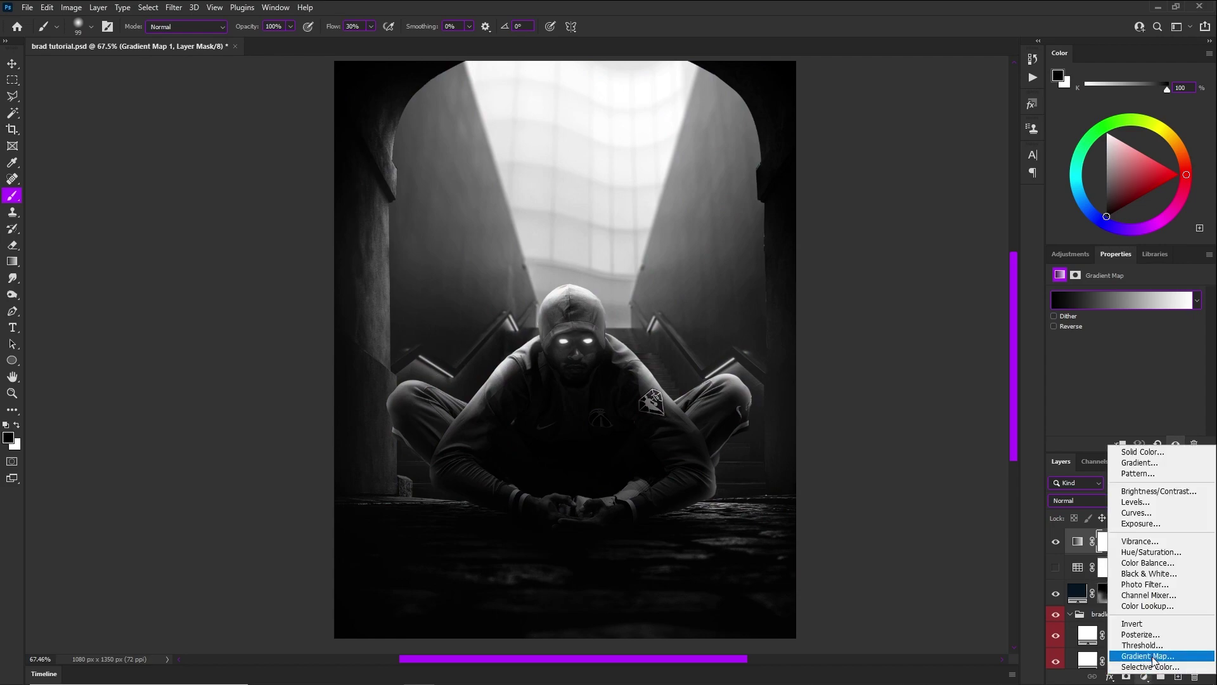
{"action": "left_click", "coordinate": [1103, 653]}
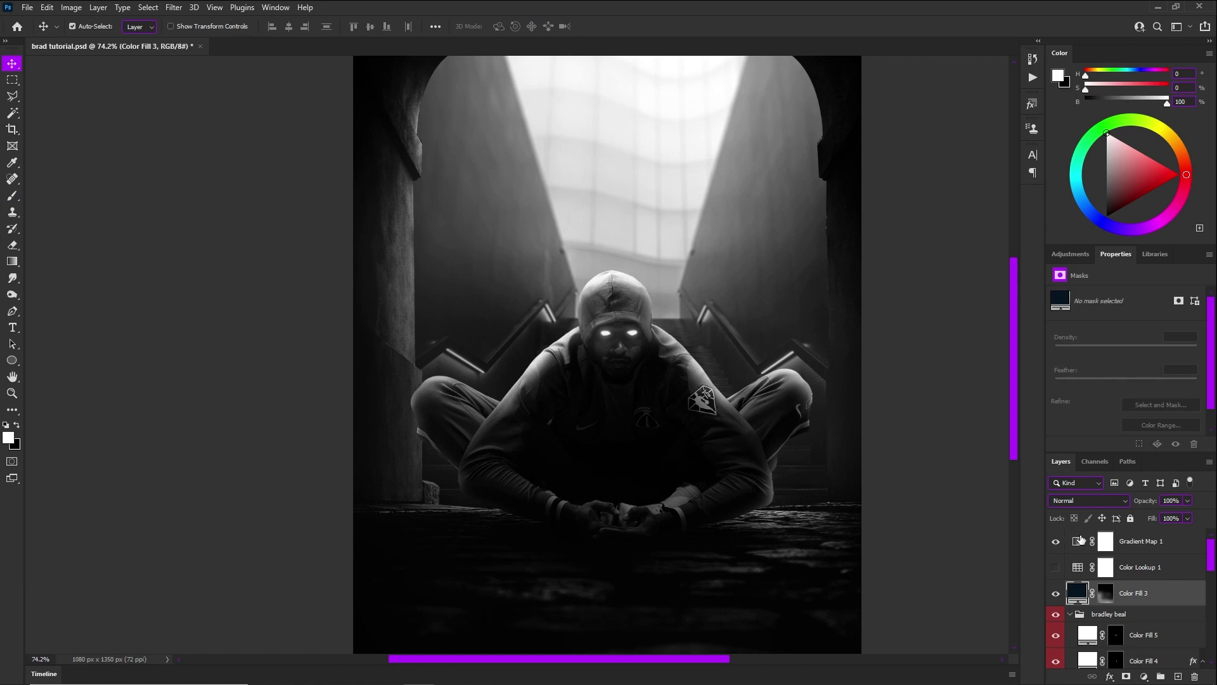
{"action": "left_click", "coordinate": [1130, 518]}
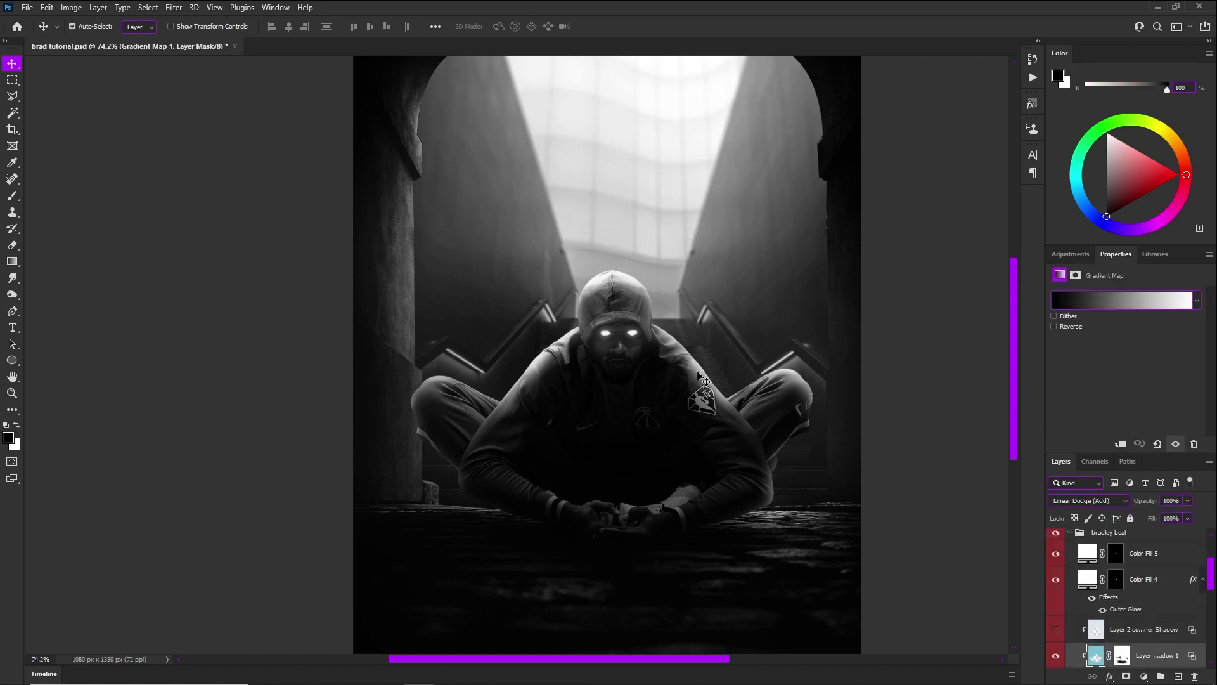
- Check the masked Inner Shadow 1 rim light in black and white, comparing the figure with the layer hidden and shown
{"action": "left_click", "coordinate": [1123, 659]}
{"action": "scroll", "coordinate": [705, 429], "scroll_direction": "up", "scroll_amount": 5}
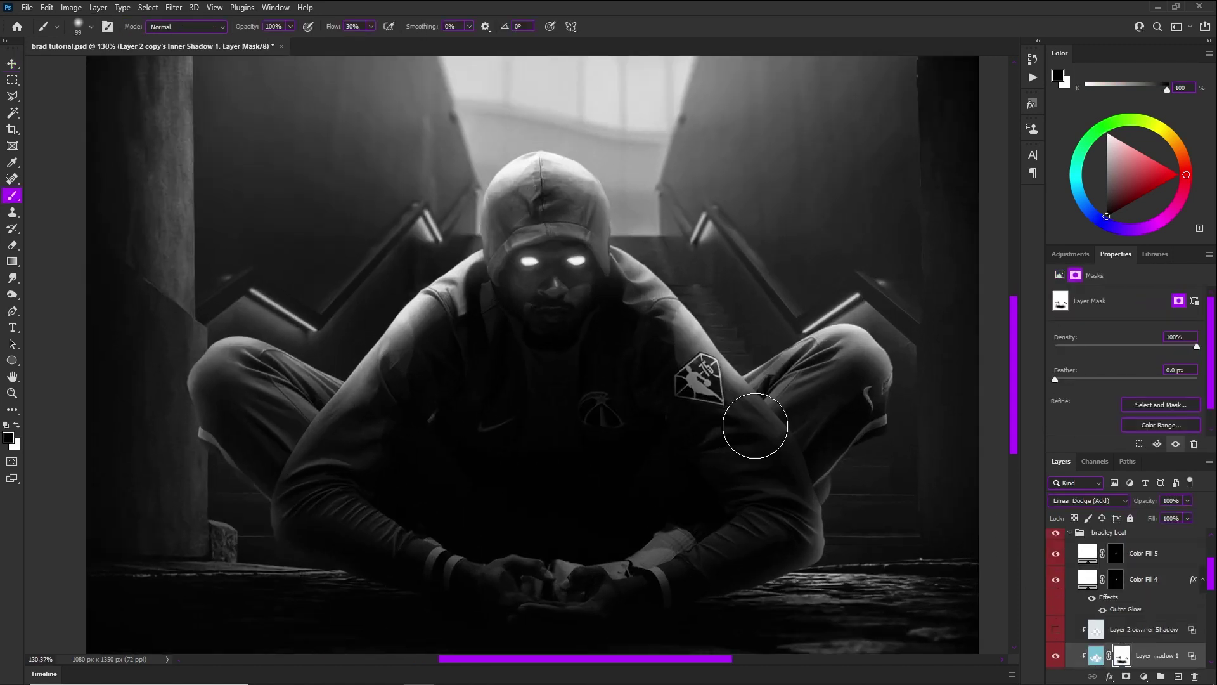
{"action": "scroll", "coordinate": [753, 457], "scroll_direction": "down", "scroll_amount": 3}
{"action": "left_click", "coordinate": [1054, 656]}
{"action": "scroll", "coordinate": [799, 471], "scroll_direction": "down", "scroll_amount": 2}
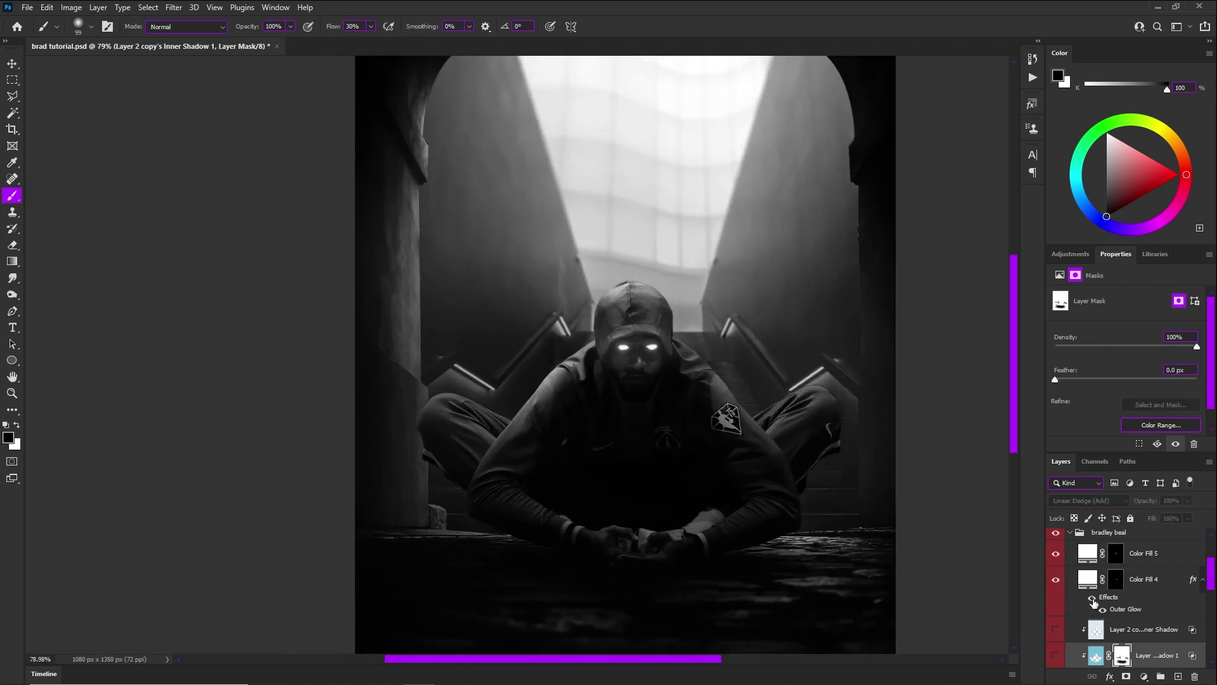
{"action": "left_click", "coordinate": [1055, 658]}
- Rename the Inner Shadow 1 layer as "2nd rim" and the Inner Shadow layer above it as "rim light"
{"action": "double_click", "coordinate": [1137, 654]}
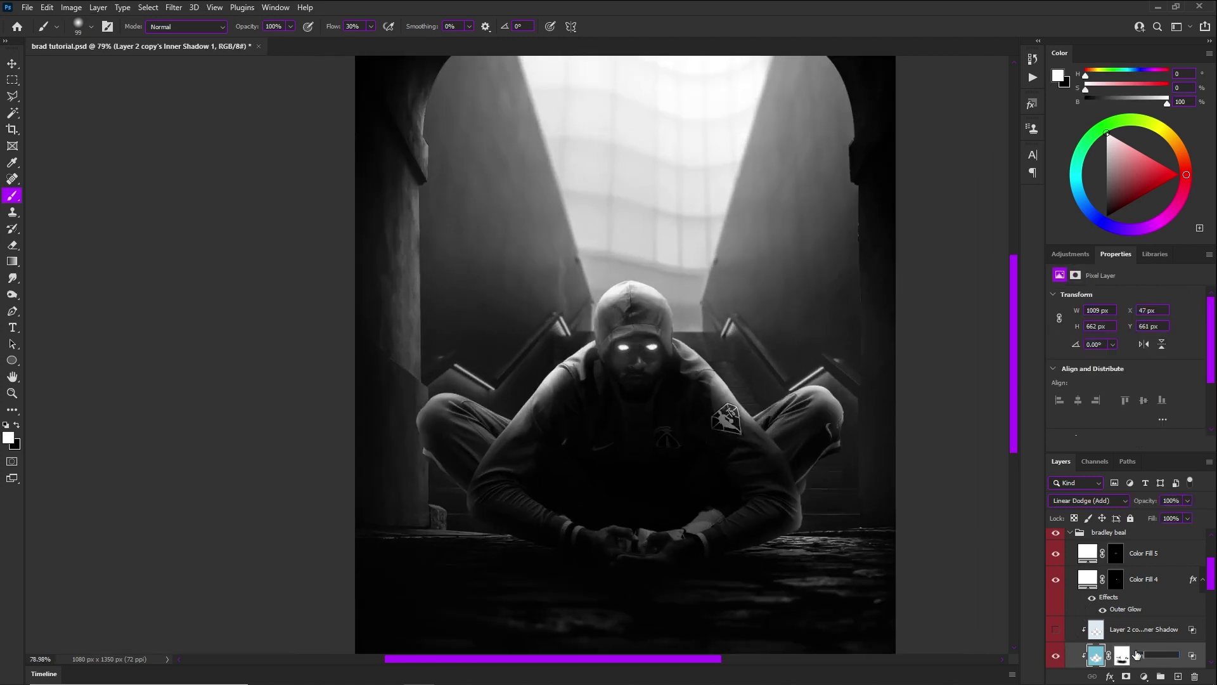
{"action": "key", "text": "Return"}
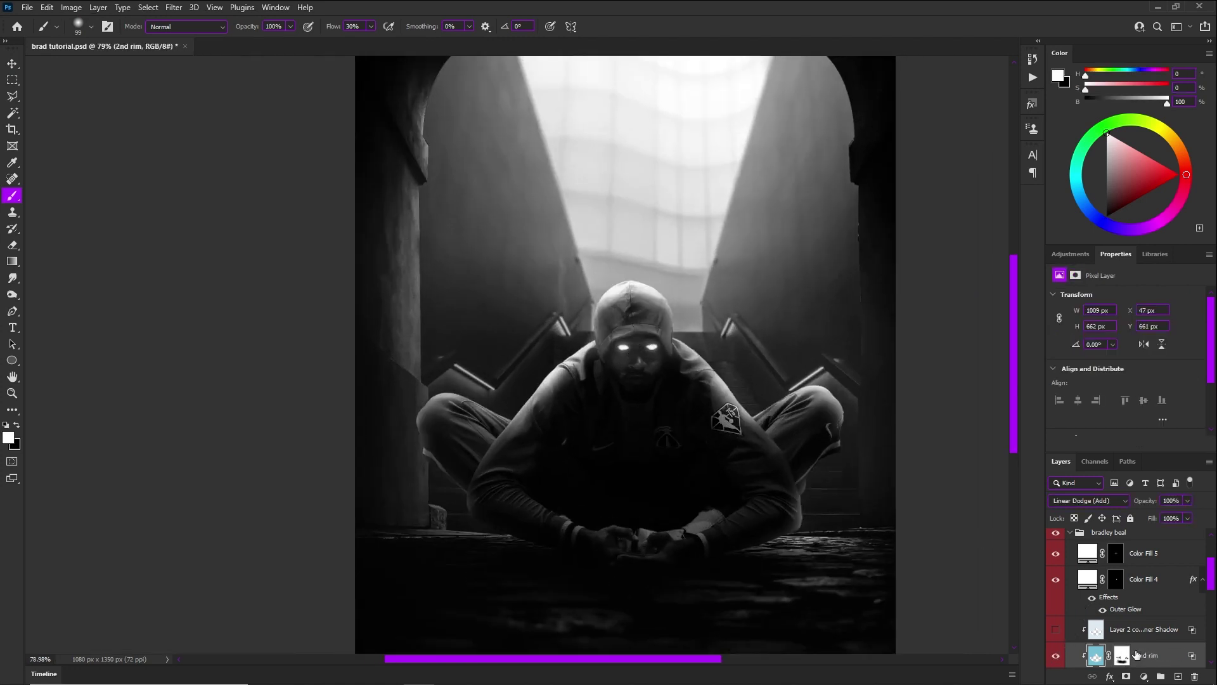
{"action": "left_click", "coordinate": [1157, 626]}
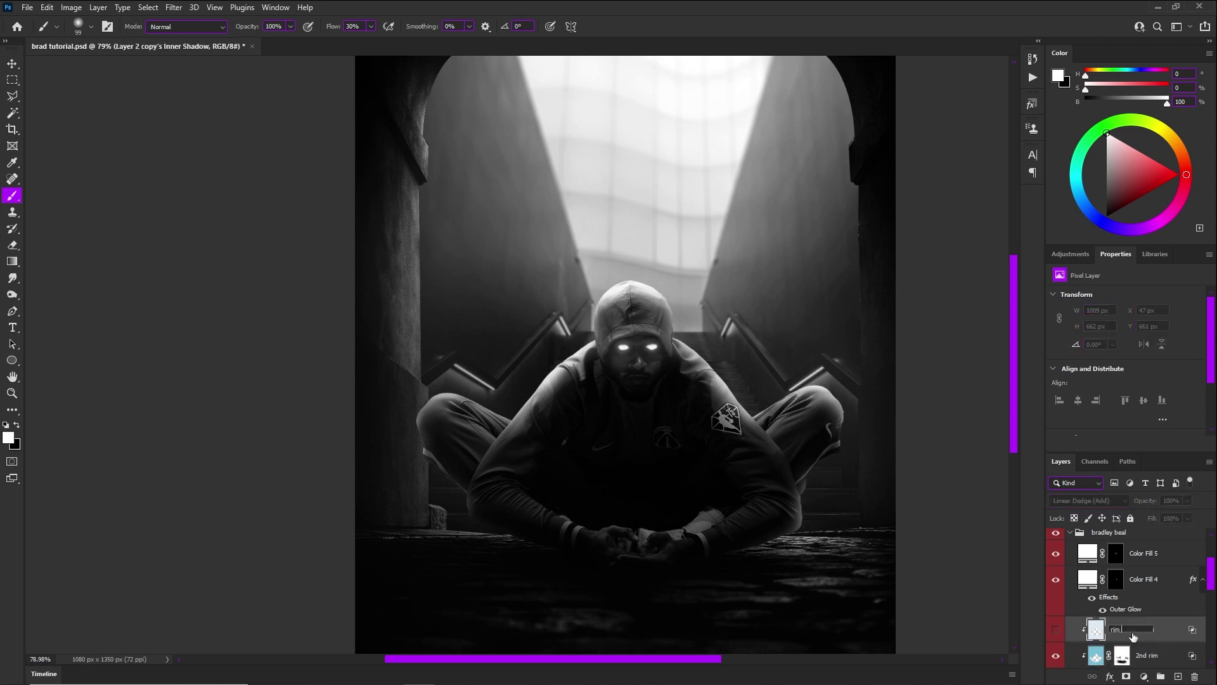
{"action": "key", "text": "Return"}
- Show the rim light layer with 2nd rim hidden, and add a layer mask to rim light
{"action": "left_click_drag", "start_coordinate": [667, 396], "coordinate": [453, 212]}
{"action": "left_click", "coordinate": [1056, 655]}
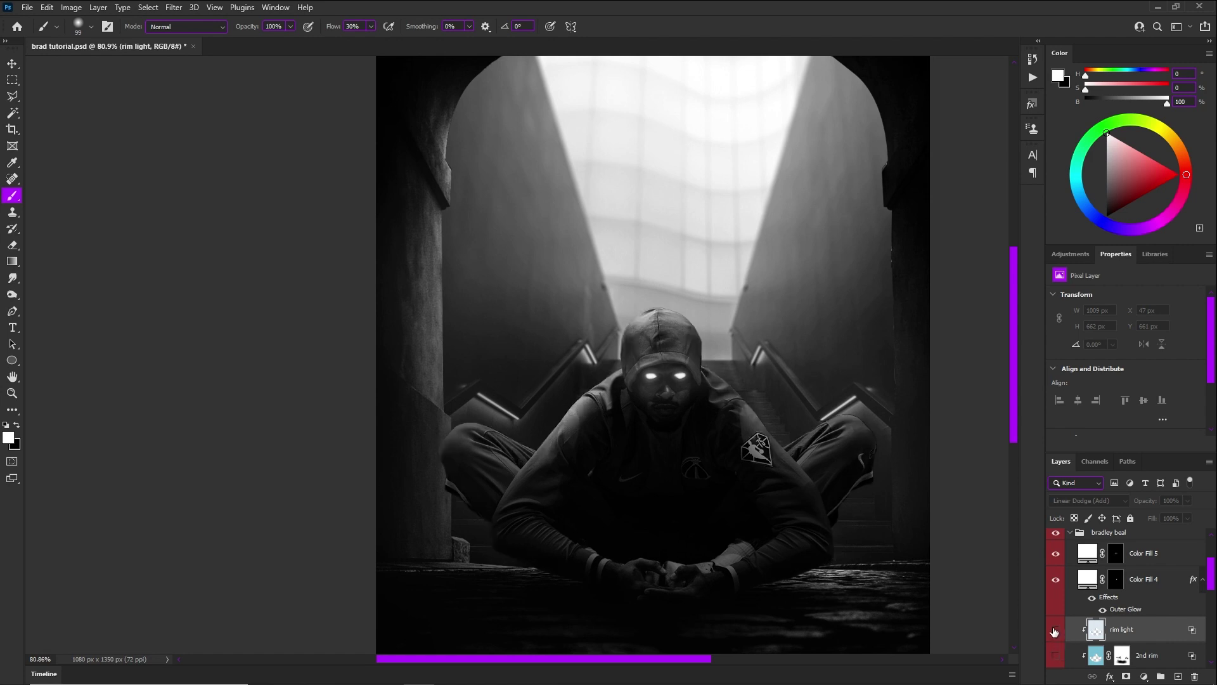
{"action": "left_click", "coordinate": [1055, 629]}
{"action": "scroll", "coordinate": [585, 388], "scroll_direction": "down", "scroll_amount": 3}
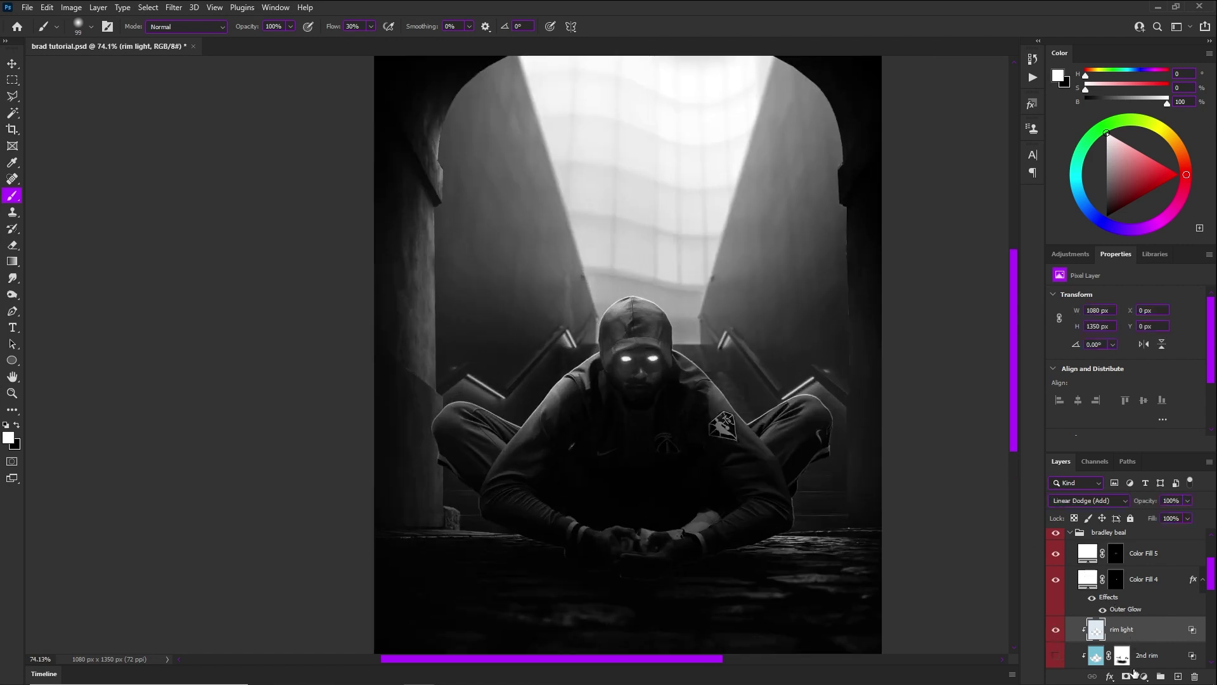
{"action": "left_click", "coordinate": [1131, 674]}
{"action": "scroll", "coordinate": [761, 499], "scroll_direction": "up", "scroll_amount": 10}
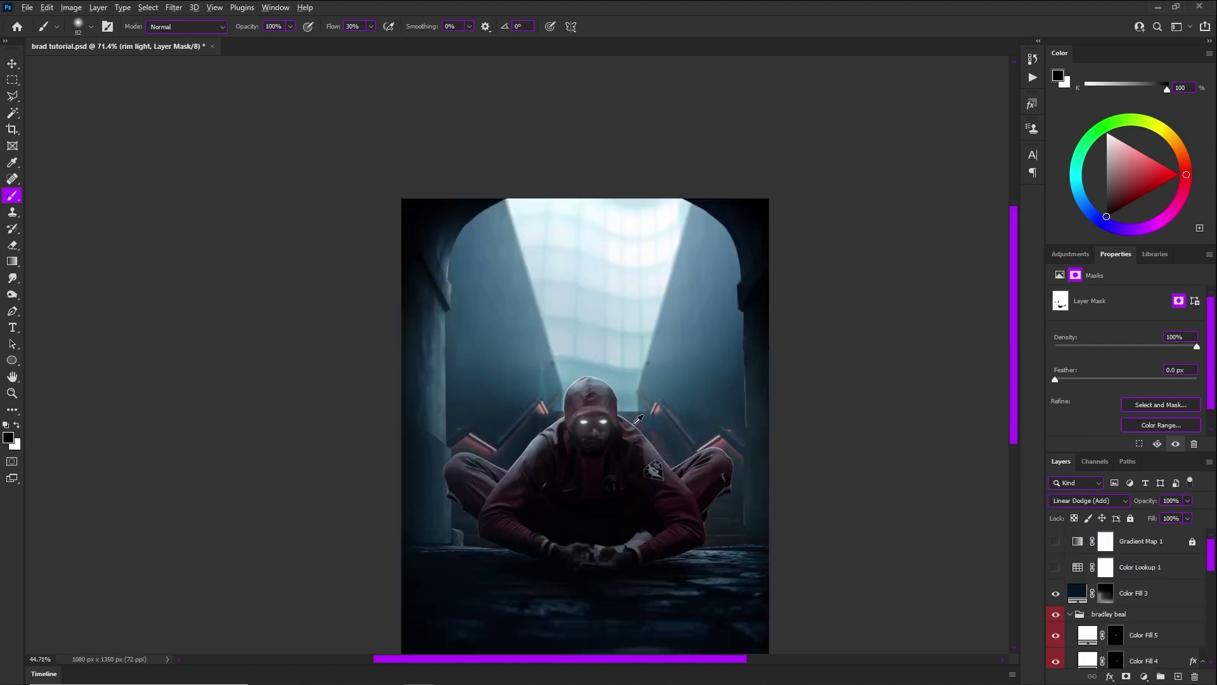
- Show the 2nd rim layer together with rim light and check the combined light on the whole figure
{"action": "scroll", "coordinate": [638, 418], "scroll_direction": "up", "scroll_amount": 5}
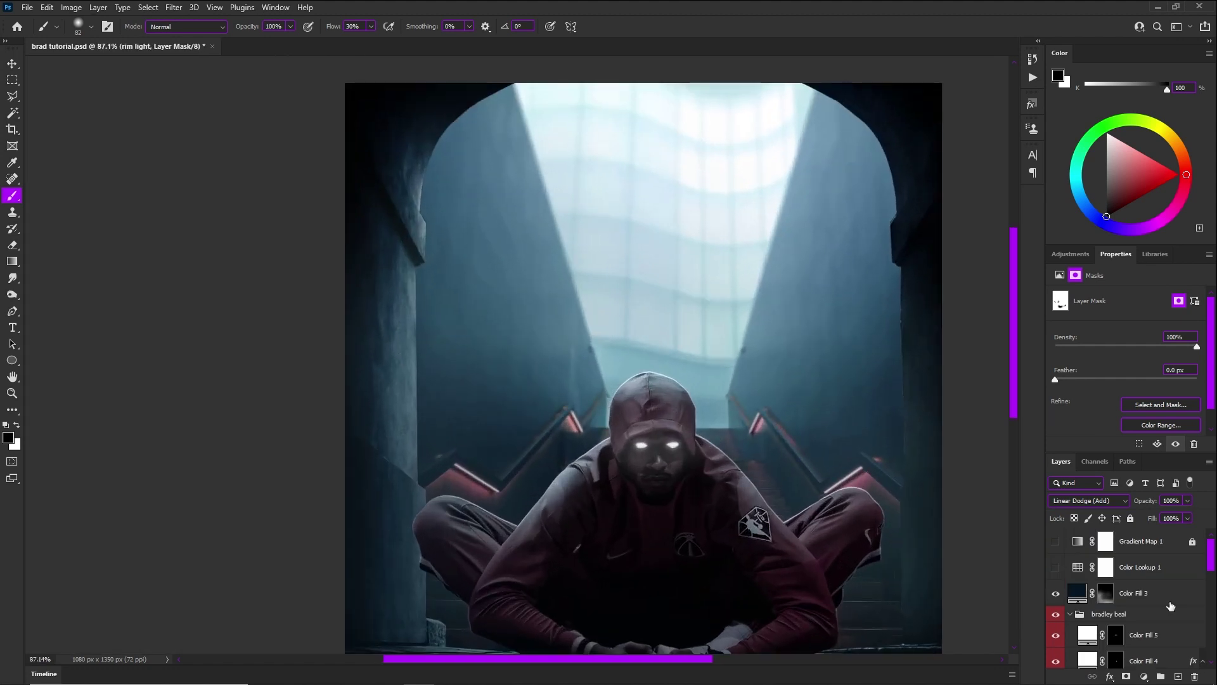
{"action": "scroll", "coordinate": [1129, 589], "scroll_direction": "down", "scroll_amount": 3}
{"action": "left_click", "coordinate": [1055, 629]}
{"action": "scroll", "coordinate": [541, 381], "scroll_direction": "down", "scroll_amount": 2}
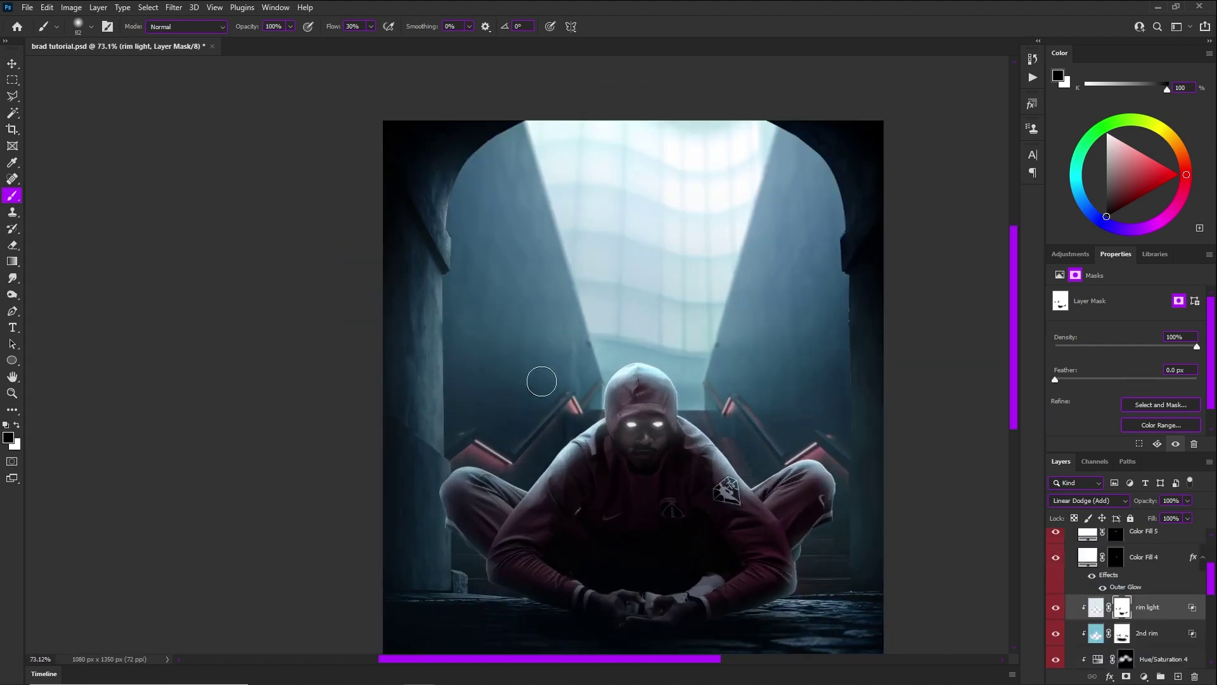
{"action": "scroll", "coordinate": [667, 437], "scroll_direction": "up", "scroll_amount": 3}
{"action": "scroll", "coordinate": [683, 413], "scroll_direction": "down", "scroll_amount": 3}
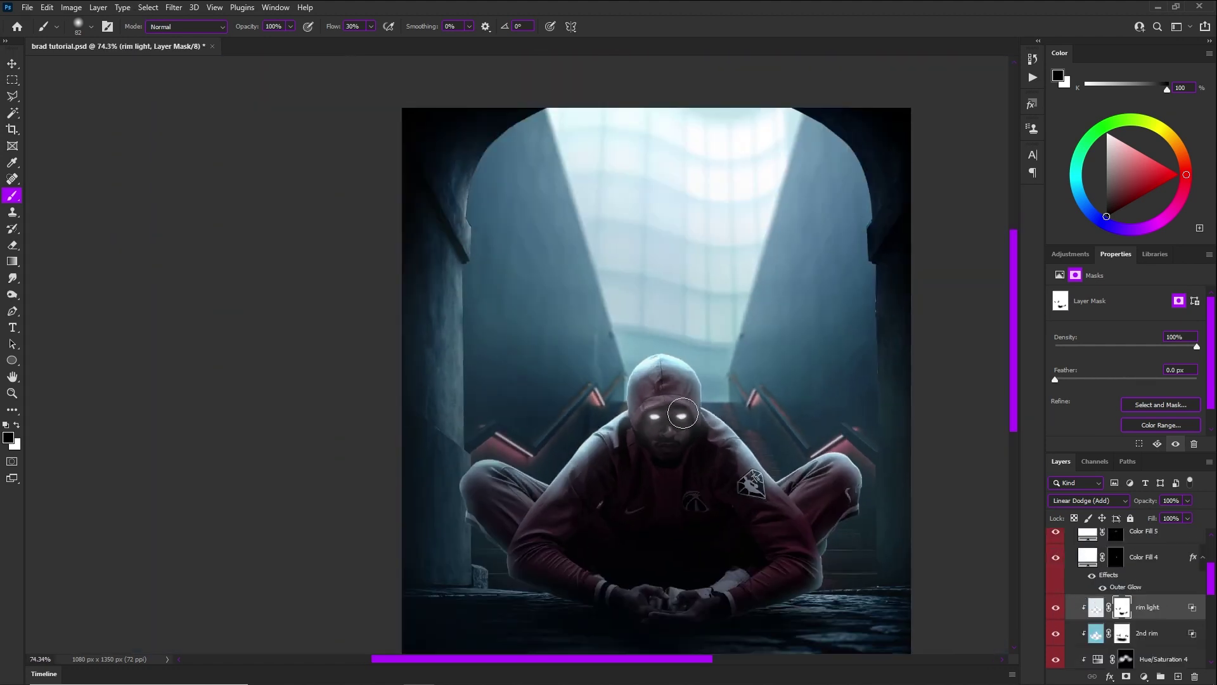
{"action": "scroll", "coordinate": [702, 395], "scroll_direction": "down", "scroll_amount": 1}
{"action": "scroll", "coordinate": [700, 387], "scroll_direction": "down", "scroll_amount": 4}
{"action": "scroll", "coordinate": [696, 346], "scroll_direction": "up", "scroll_amount": 4}
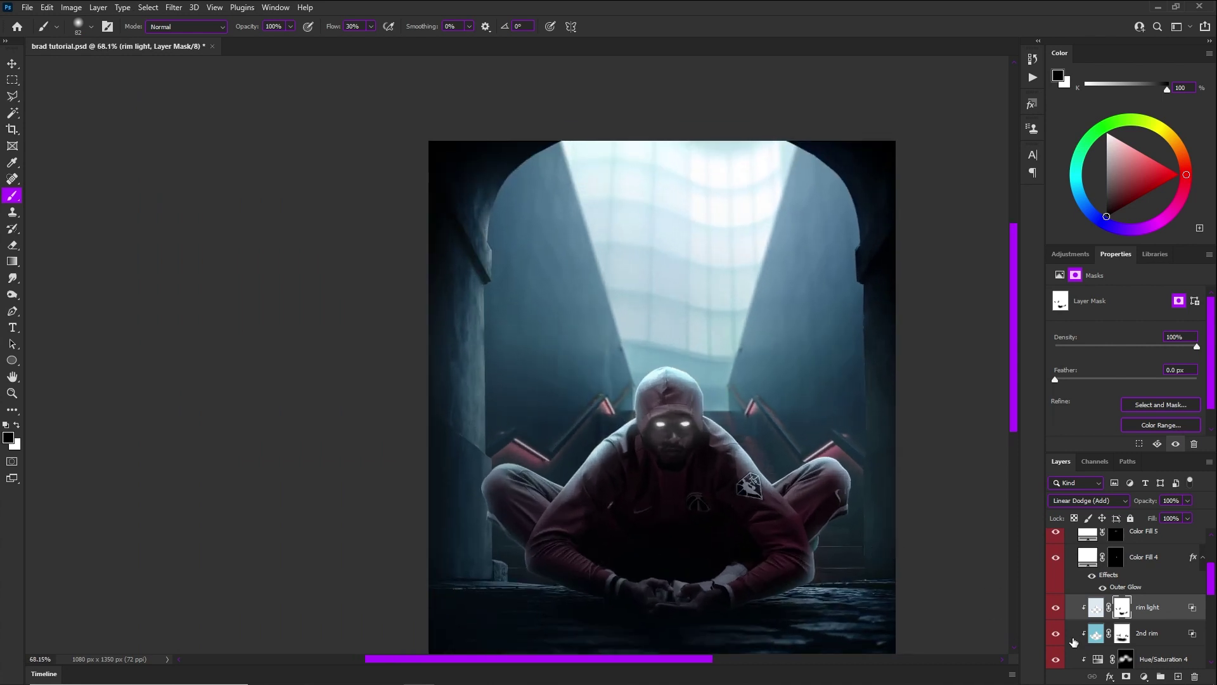
- Add a white Solid Color fill layer above rim light and clip it to the figure
{"action": "left_click", "coordinate": [1154, 615]}
{"action": "left_click", "coordinate": [1144, 677]}
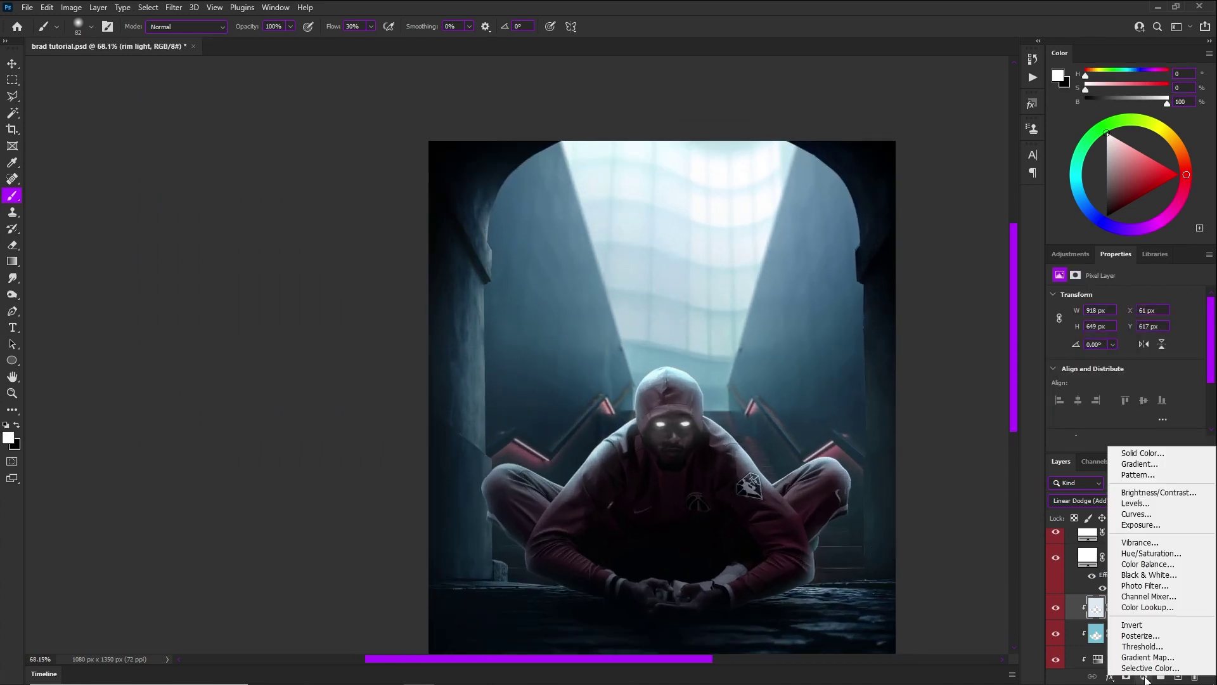
{"action": "left_click", "coordinate": [1139, 454]}
{"action": "left_click", "coordinate": [1063, 619], "text": "alt"}
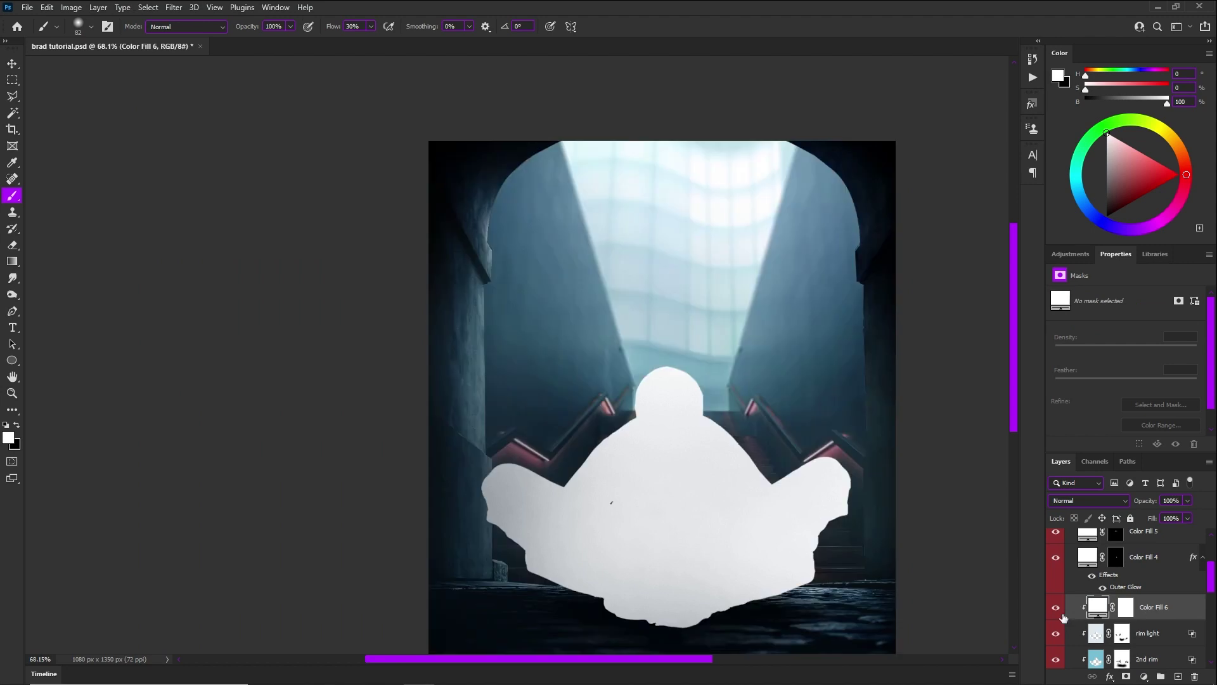
- Recolor the Color Fill 6 layer light blue, set its blend mode to Overlay, and invert its layer mask to black
{"action": "double_click", "coordinate": [1098, 609]}
{"action": "left_click", "coordinate": [732, 366]}
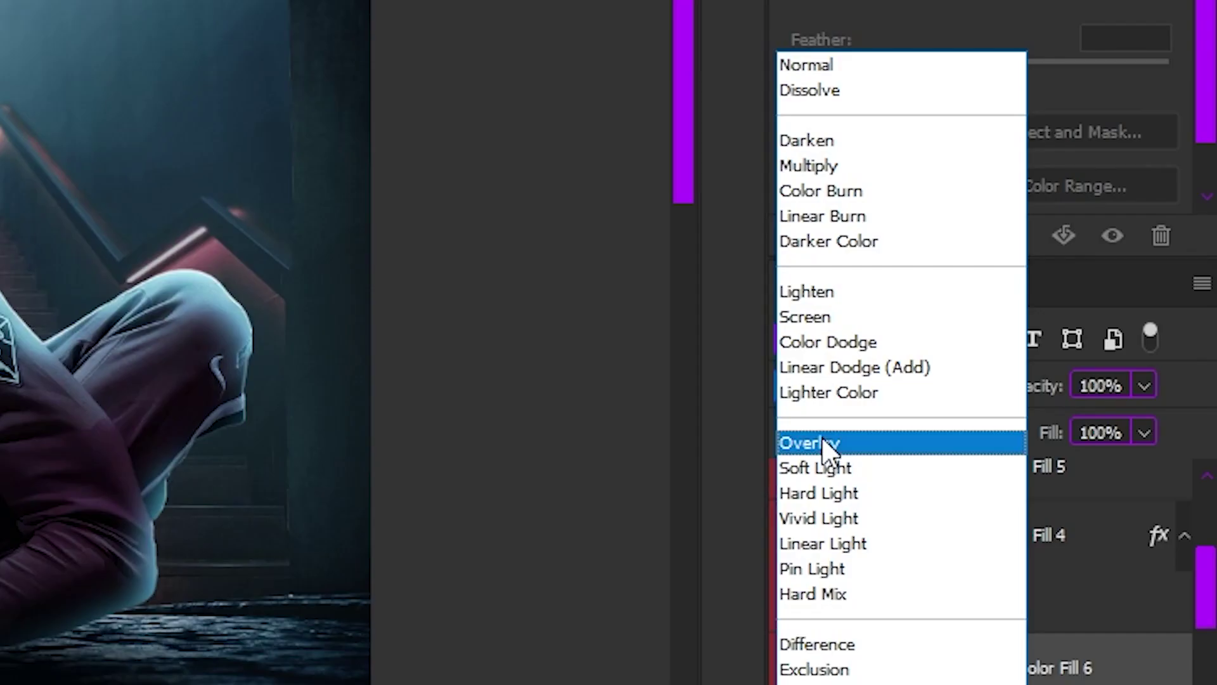
{"action": "left_click", "coordinate": [1064, 521]}
{"action": "left_click", "coordinate": [1125, 607]}
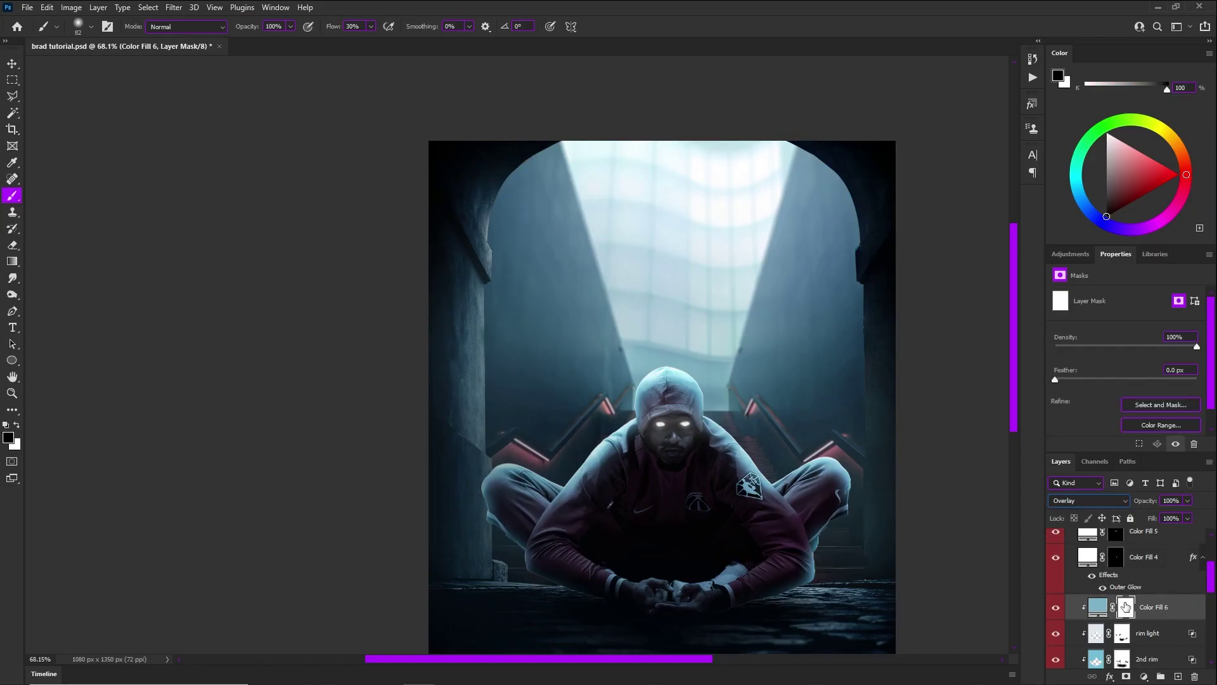
{"action": "key", "text": "ctrl+i"}
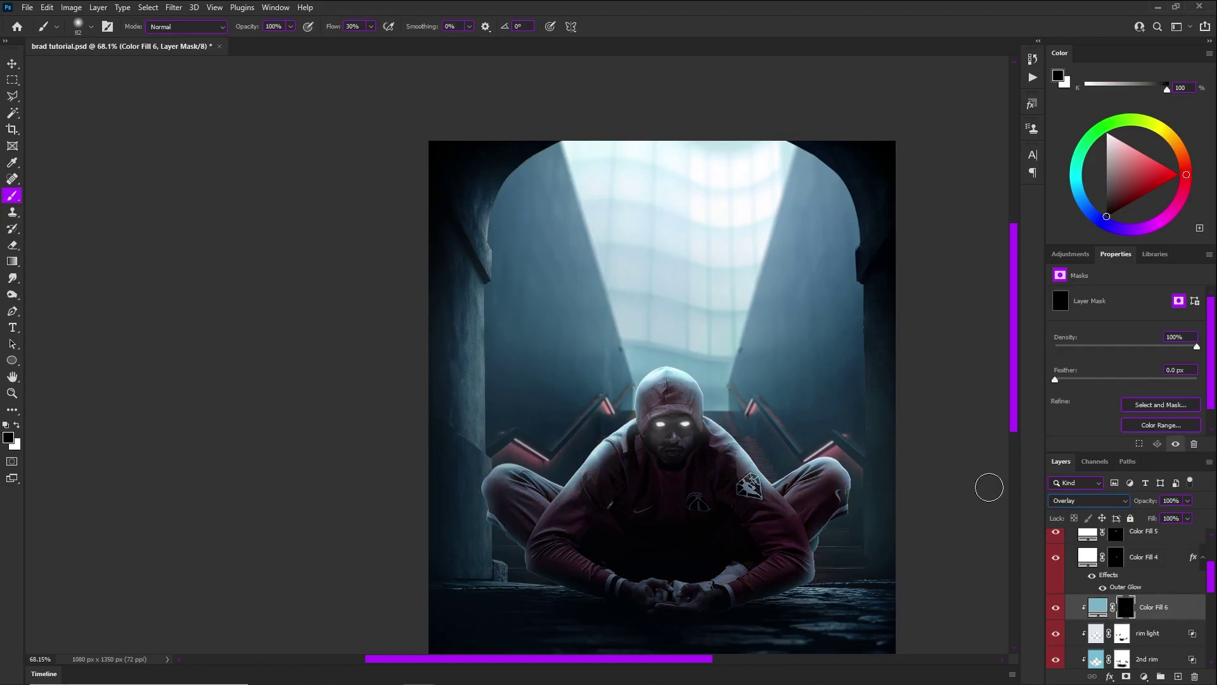
- Paint blue light on the Color Fill 6 mask over the hood and the shoulder beside it, alternating white and black to refine it
{"action": "scroll", "coordinate": [723, 447], "scroll_direction": "up", "scroll_amount": 10}
{"action": "mouse_move", "coordinate": [701, 441]}
{"action": "left_mouse_down"}
{"action": "mouse_move", "coordinate": [662, 443]}
{"action": "mouse_move", "coordinate": [709, 444]}
{"action": "left_mouse_up"}
{"action": "key", "text": "x"}
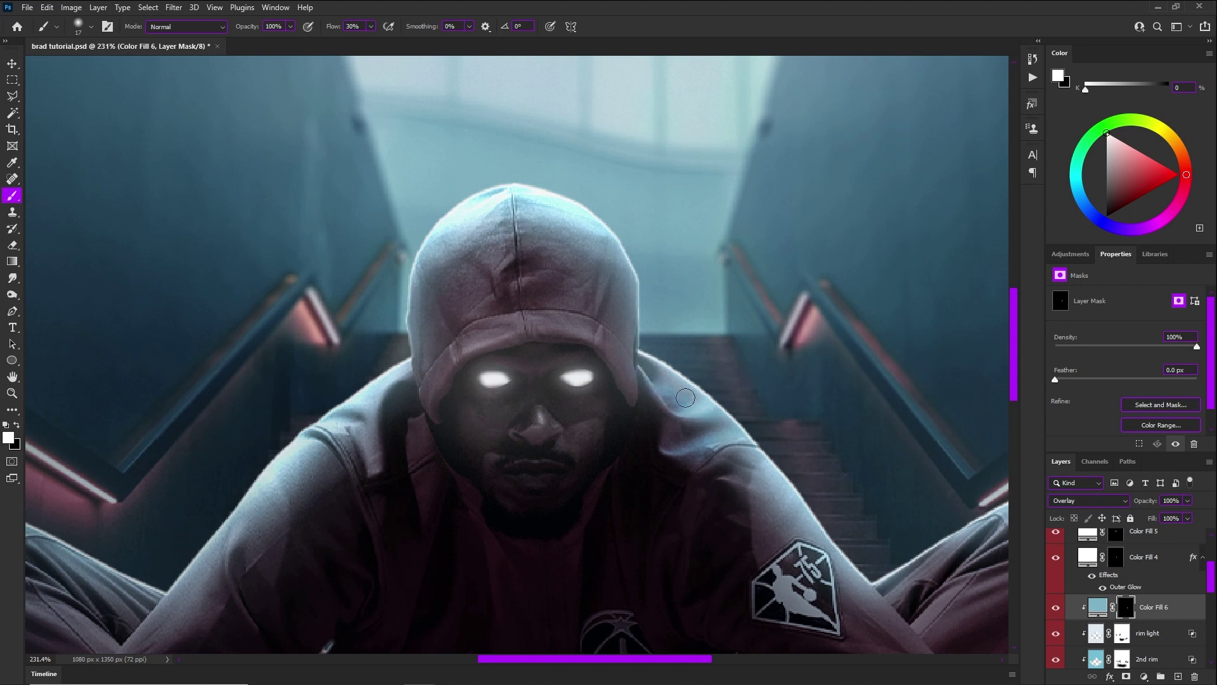
{"action": "key", "text": "x"}
{"action": "left_click_drag", "start_coordinate": [683, 396], "coordinate": [695, 401]}
{"action": "key", "text": "x"}
{"action": "left_click_drag", "start_coordinate": [592, 216], "coordinate": [583, 221]}
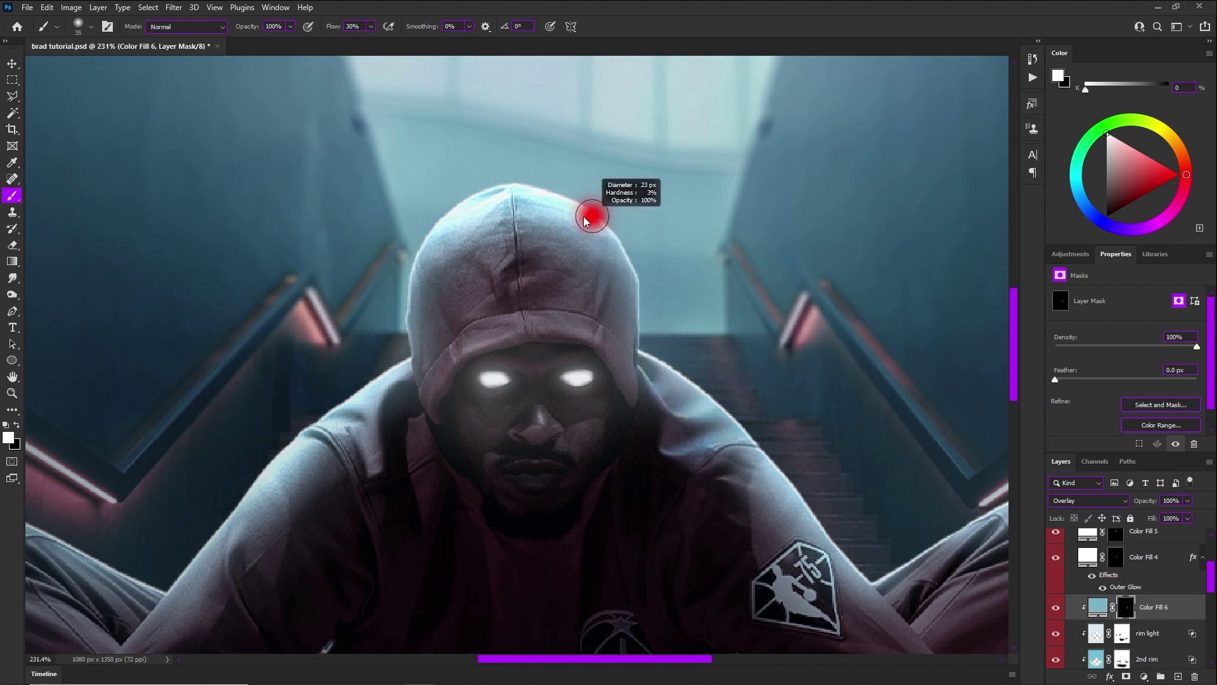
{"action": "left_click_drag", "start_coordinate": [598, 313], "coordinate": [640, 310]}
{"action": "key", "text": "x"}
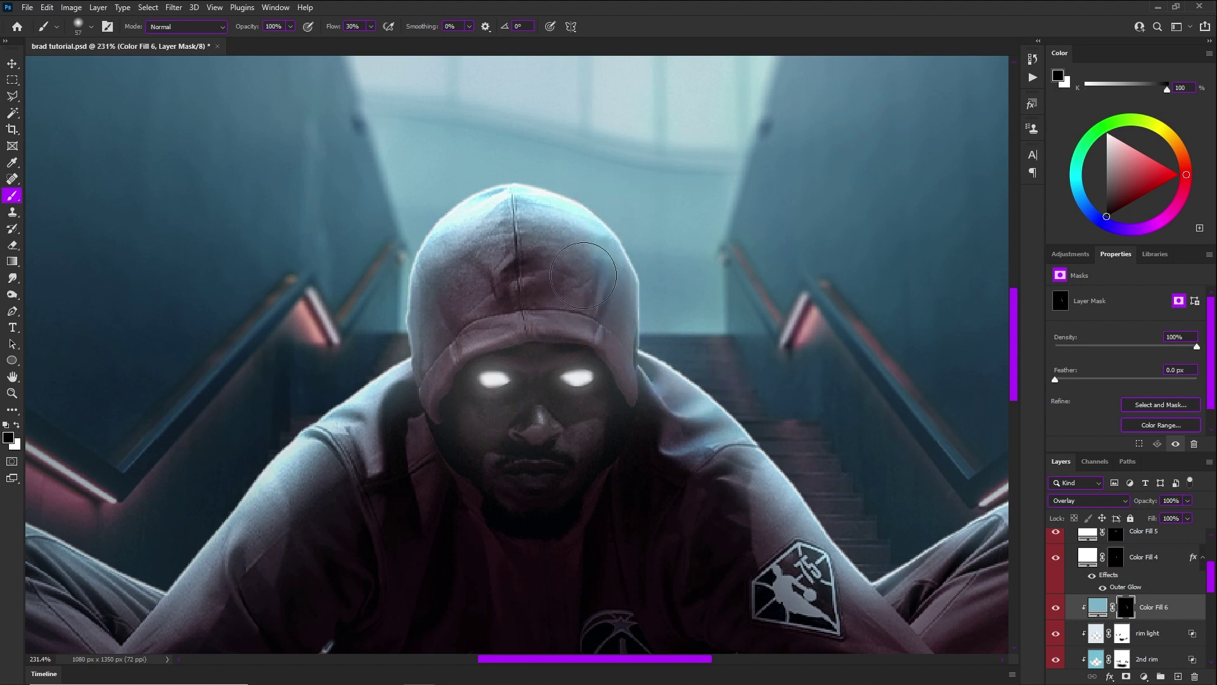
{"action": "key", "text": "x"}
- Paint white on the Color Fill 6 mask along the fabric folds of the opposite shoulder and its bent knee
{"action": "scroll", "coordinate": [571, 285], "scroll_direction": "down", "scroll_amount": 3}
{"action": "mouse_move", "coordinate": [356, 309]}
{"action": "left_mouse_down"}
{"action": "mouse_move", "coordinate": [341, 308]}
{"action": "mouse_move", "coordinate": [365, 371]}
{"action": "left_mouse_up"}
{"action": "left_click_drag", "start_coordinate": [374, 326], "coordinate": [366, 326]}
{"action": "scroll", "coordinate": [401, 275], "scroll_direction": "down", "scroll_amount": 5}
{"action": "scroll", "coordinate": [297, 341], "scroll_direction": "up", "scroll_amount": 3}
{"action": "left_click_drag", "start_coordinate": [297, 342], "coordinate": [343, 345]}
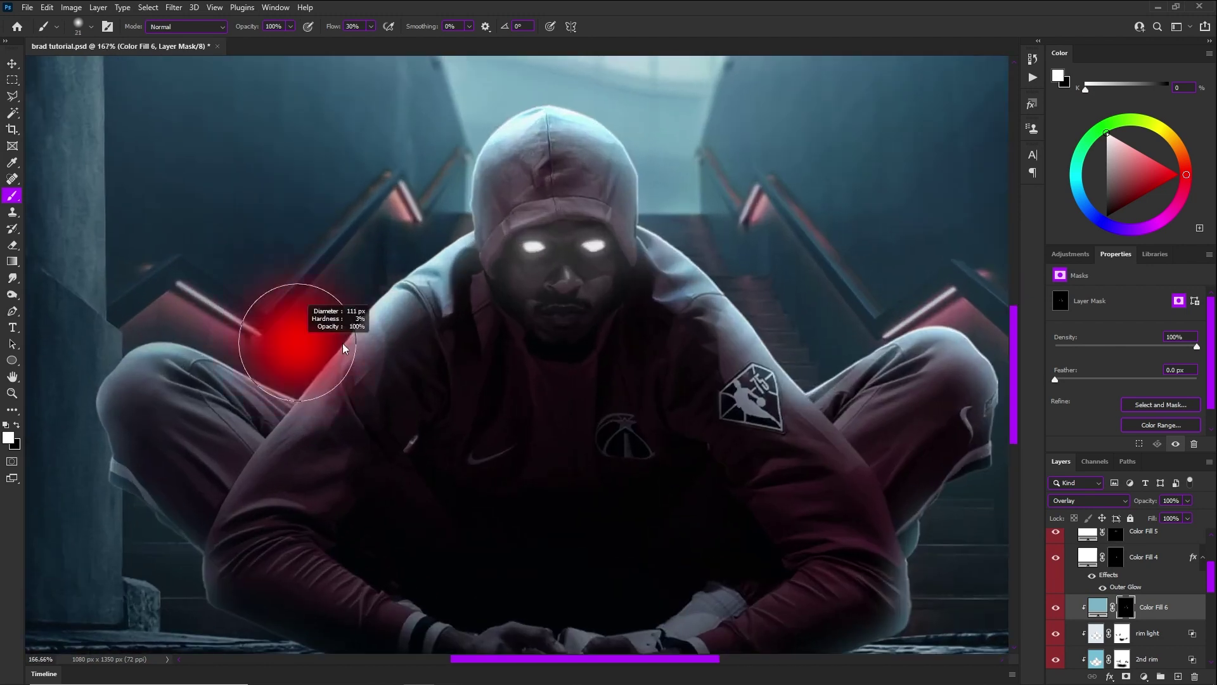
{"action": "left_click_drag", "start_coordinate": [231, 377], "coordinate": [186, 375]}
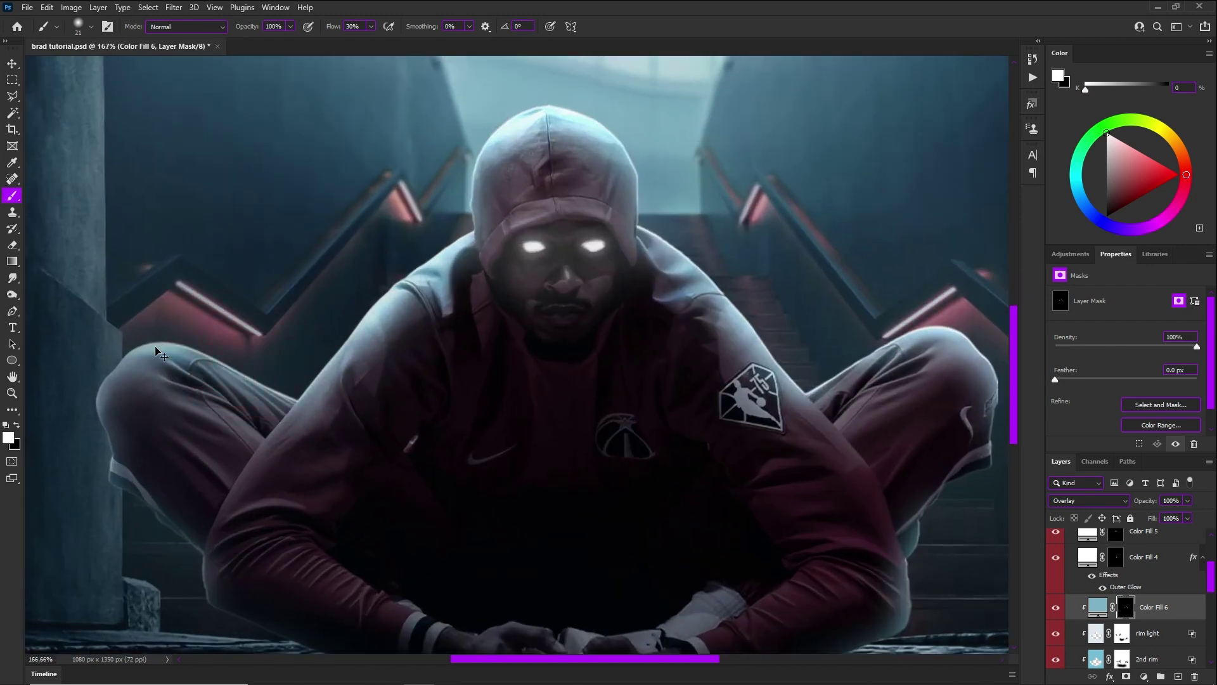
{"action": "scroll", "coordinate": [157, 381], "scroll_direction": "down", "scroll_amount": 4}
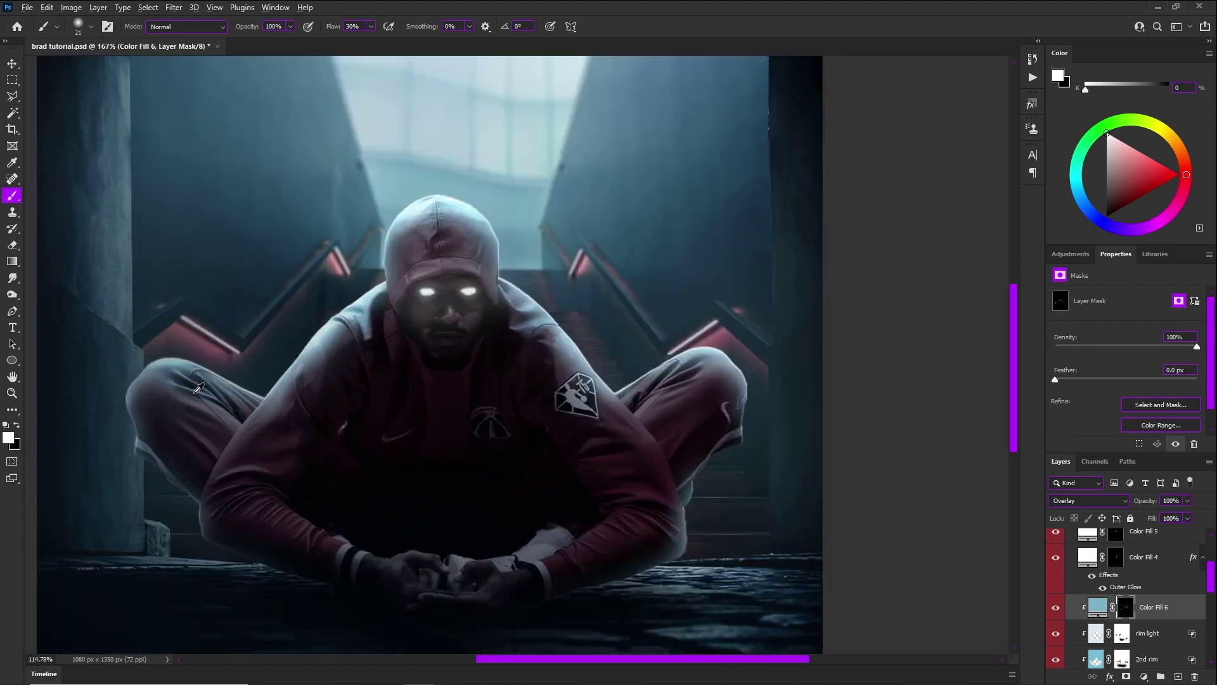
- Paint light on the Color Fill 6 mask over the bent leg on the badge side, and soften it with black
{"action": "scroll", "coordinate": [513, 380], "scroll_direction": "up", "scroll_amount": 3}
{"action": "left_click_drag", "start_coordinate": [507, 381], "coordinate": [517, 382]}
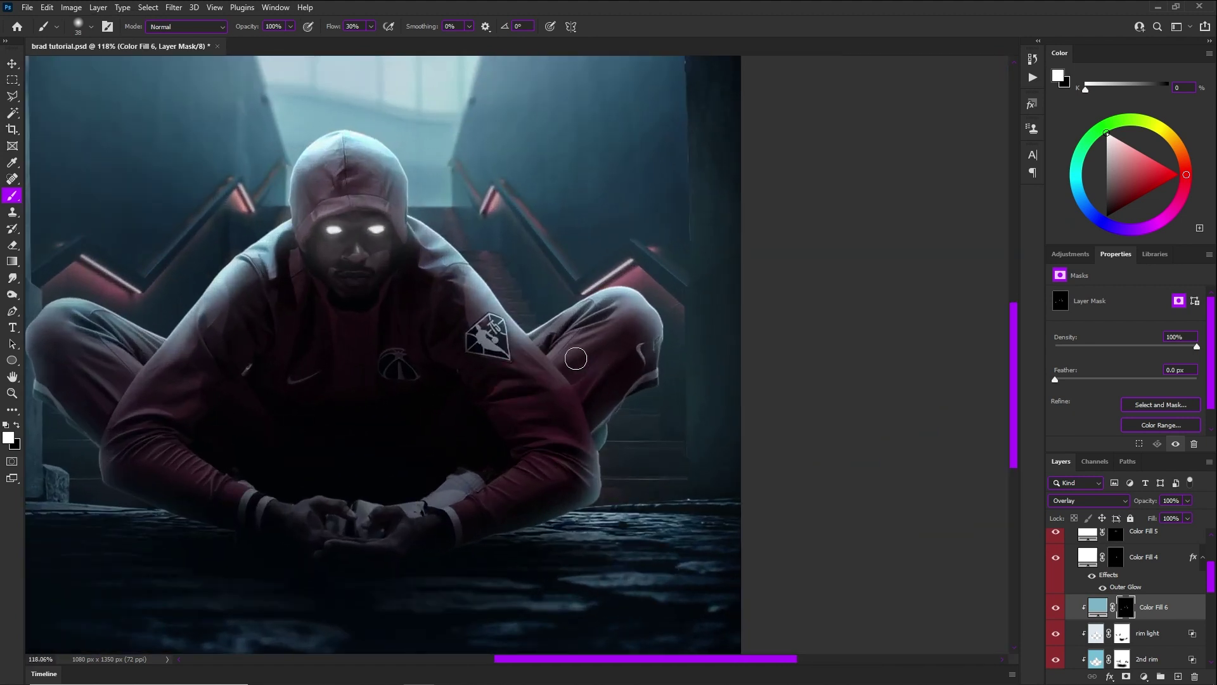
{"action": "left_click_drag", "start_coordinate": [575, 355], "coordinate": [633, 313]}
{"action": "key", "text": "x"}
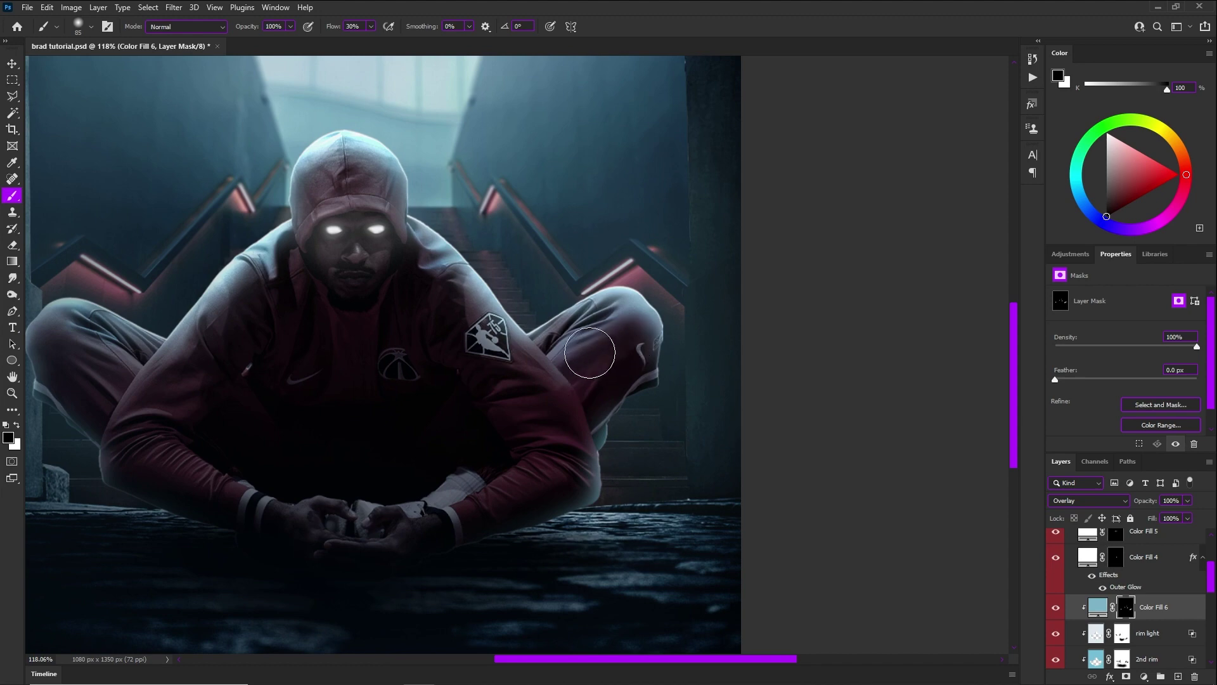
{"action": "scroll", "coordinate": [580, 339], "scroll_direction": "down", "scroll_amount": 4}
{"action": "scroll", "coordinate": [569, 342], "scroll_direction": "up", "scroll_amount": 4}
{"action": "right_click", "coordinate": [627, 338], "text": "alt"}
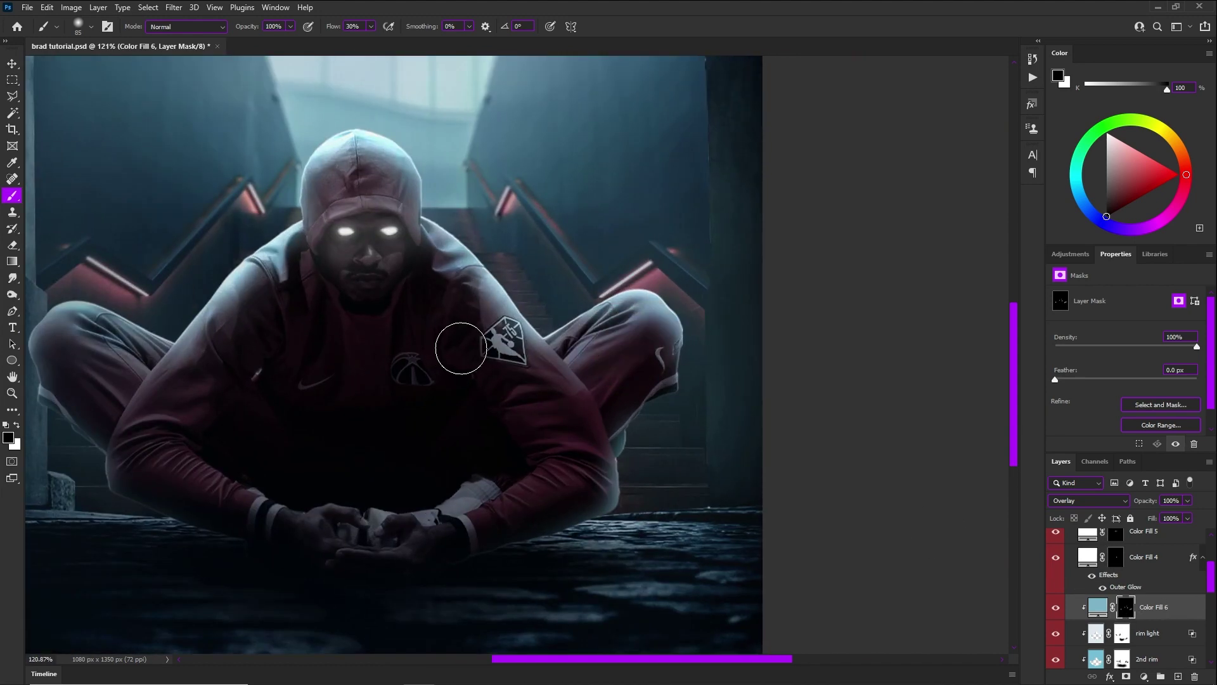
{"action": "scroll", "coordinate": [549, 322], "scroll_direction": "down", "scroll_amount": 4}
{"action": "scroll", "coordinate": [367, 307], "scroll_direction": "up", "scroll_amount": 4}
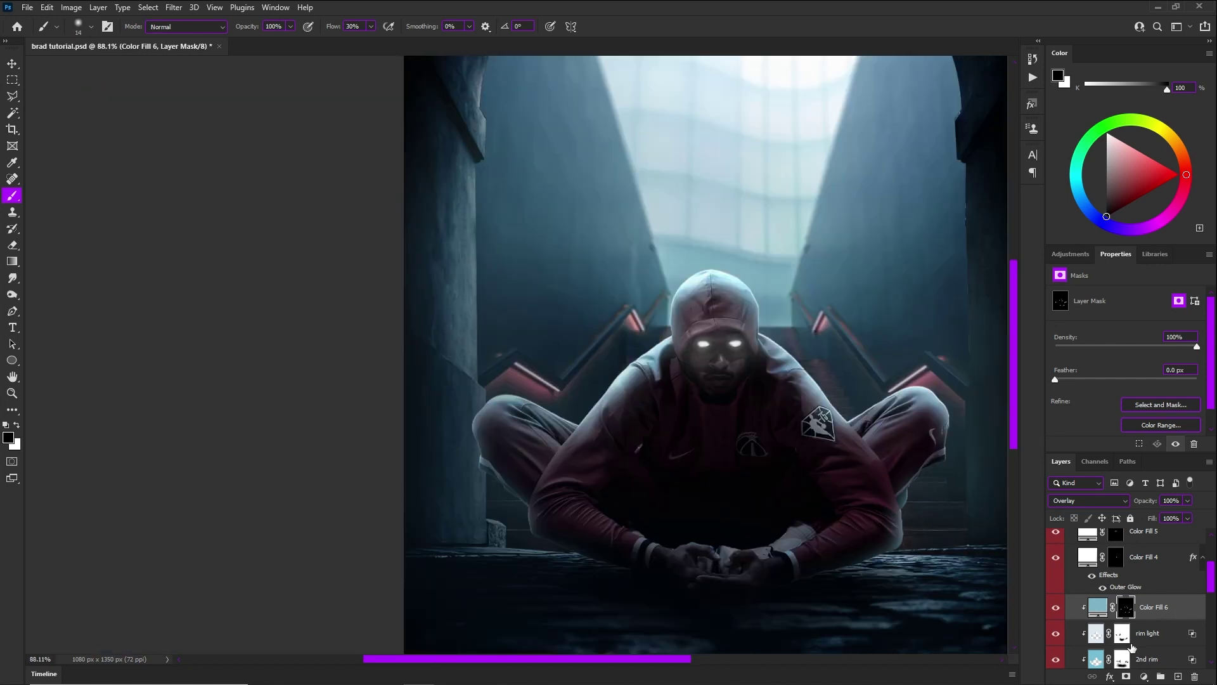
- Compare the figure with the rim light layer and the 2nd rim layer each hidden and shown
{"action": "left_click", "coordinate": [1056, 633]}
{"action": "left_click", "coordinate": [1056, 633]}
{"action": "left_click", "coordinate": [1055, 660]}
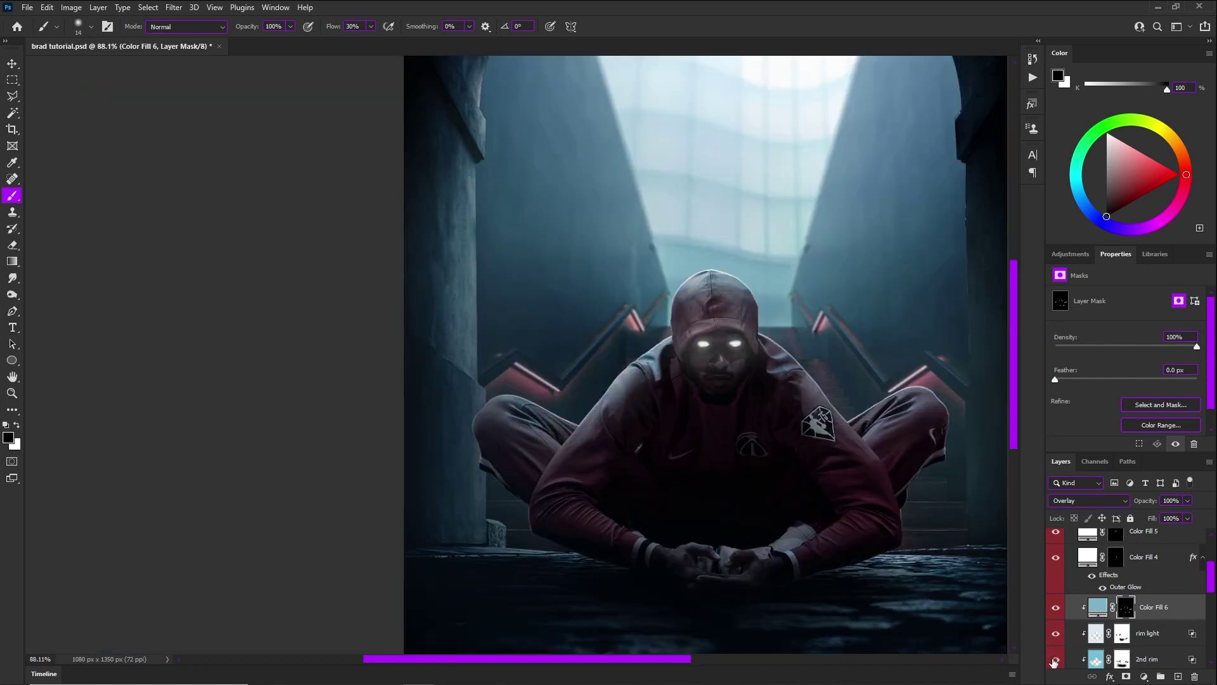
{"action": "left_click", "coordinate": [1055, 660]}
- Paint black on the 2nd rim layer mask over the hood to reduce its light, and select the Color Fill 6 layer
{"action": "left_click", "coordinate": [1113, 661]}
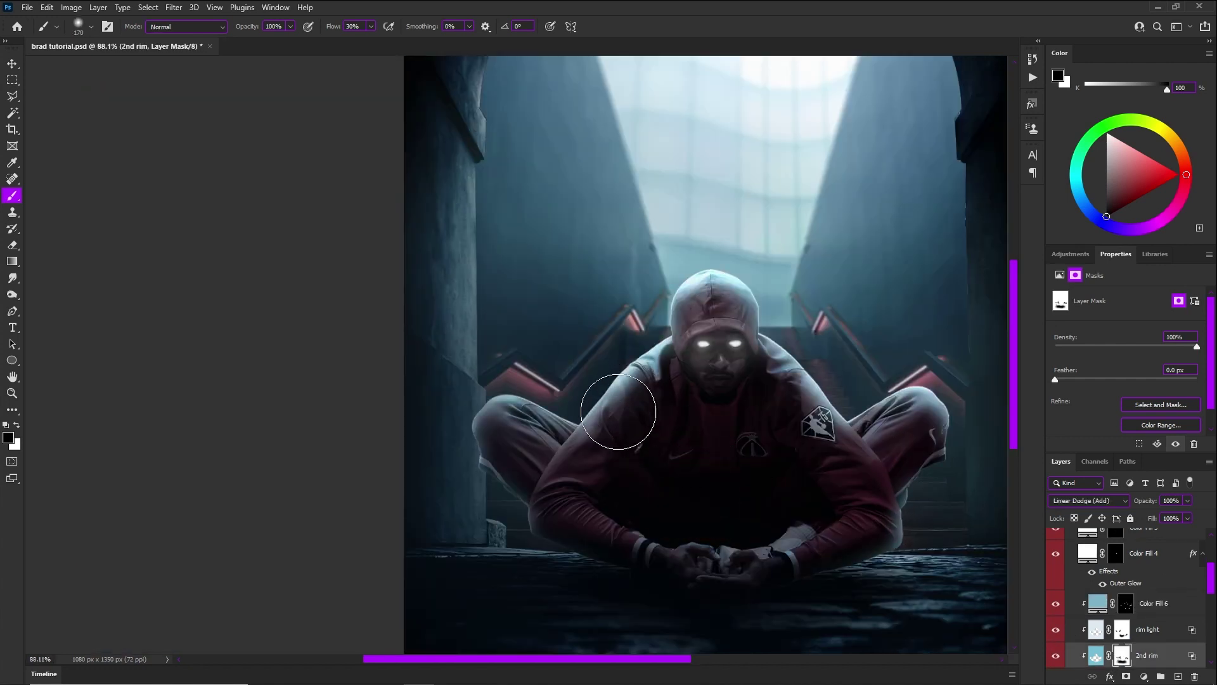
{"action": "scroll", "coordinate": [704, 344], "scroll_direction": "down", "scroll_amount": 3}
{"action": "scroll", "coordinate": [703, 344], "scroll_direction": "up", "scroll_amount": 2}
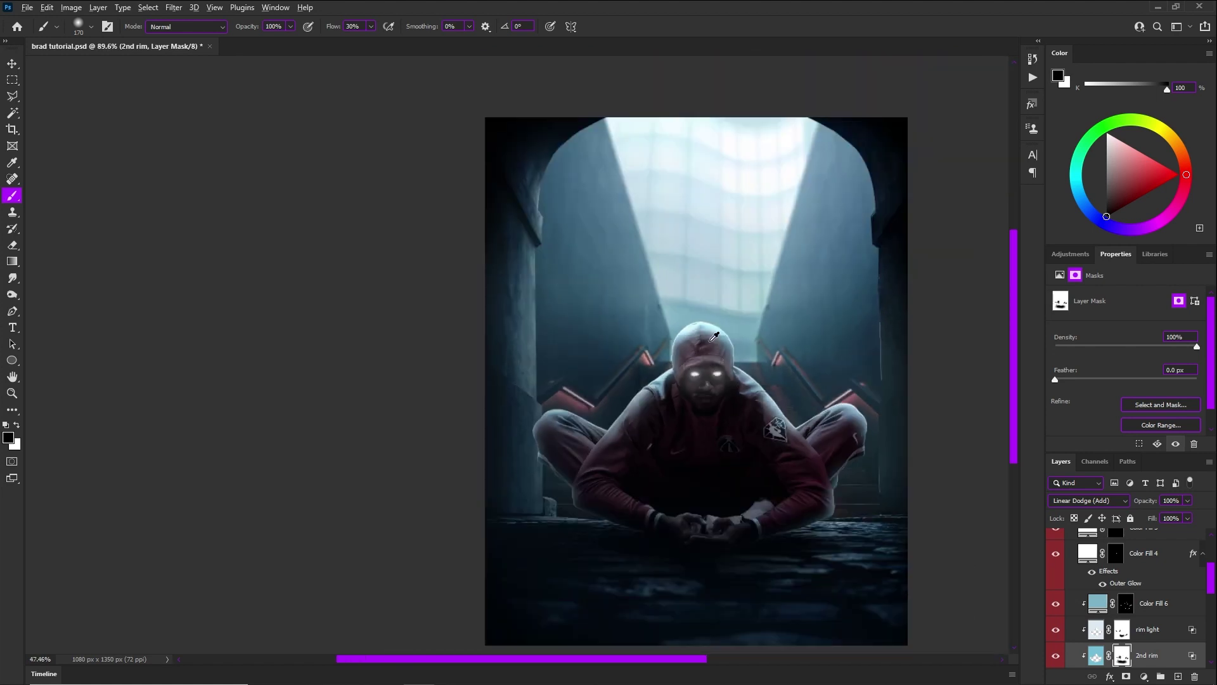
{"action": "scroll", "coordinate": [704, 344], "scroll_direction": "down", "scroll_amount": 1}
{"action": "scroll", "coordinate": [700, 342], "scroll_direction": "up", "scroll_amount": 3}
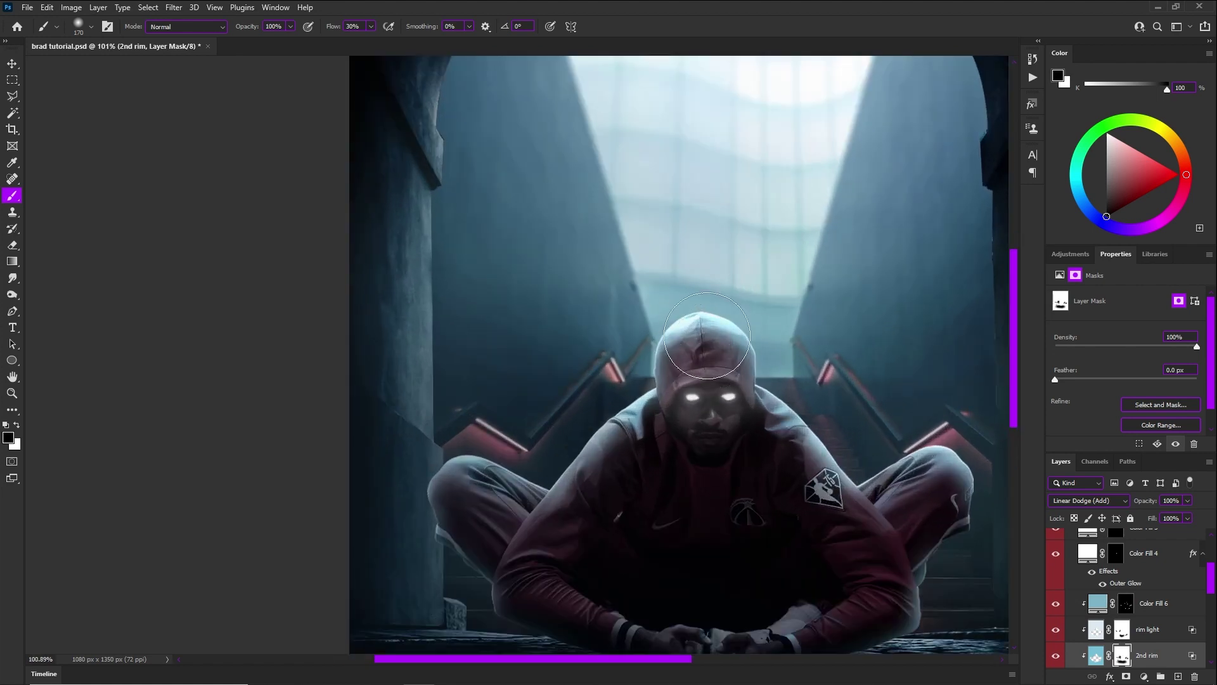
{"action": "right_click", "coordinate": [677, 351], "text": "alt"}
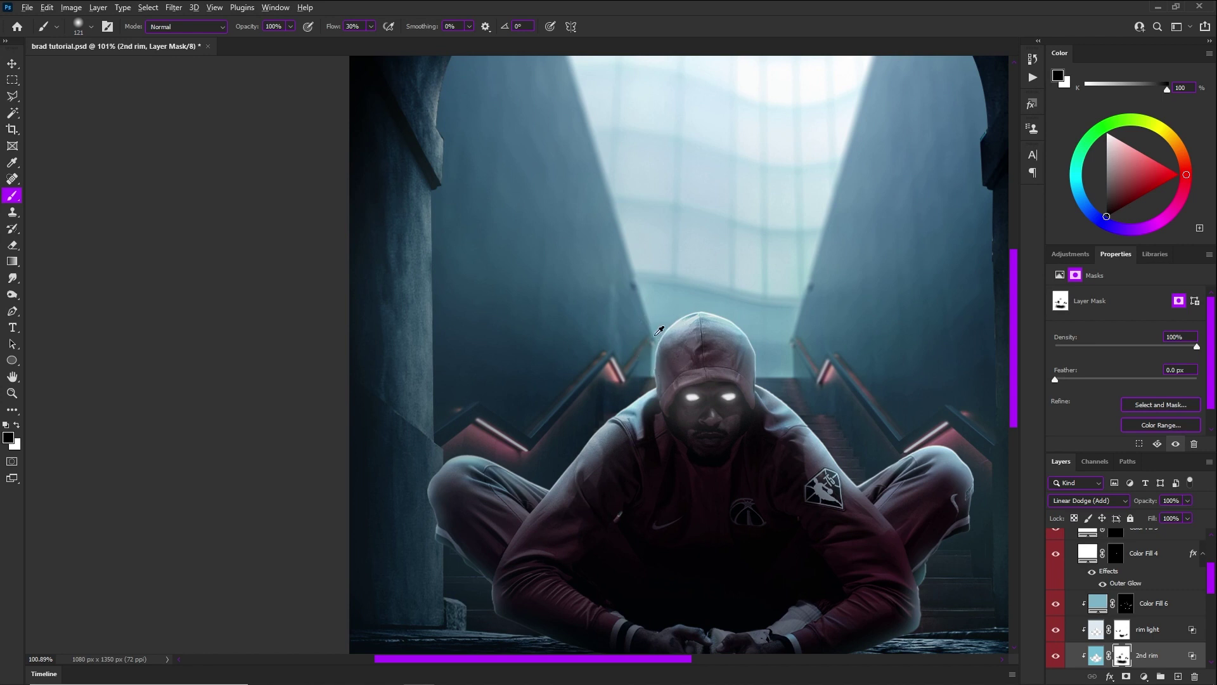
{"action": "scroll", "coordinate": [633, 359], "scroll_direction": "down", "scroll_amount": 1}
{"action": "left_click", "coordinate": [1097, 603]}
{"action": "left_click", "coordinate": [1144, 677]}
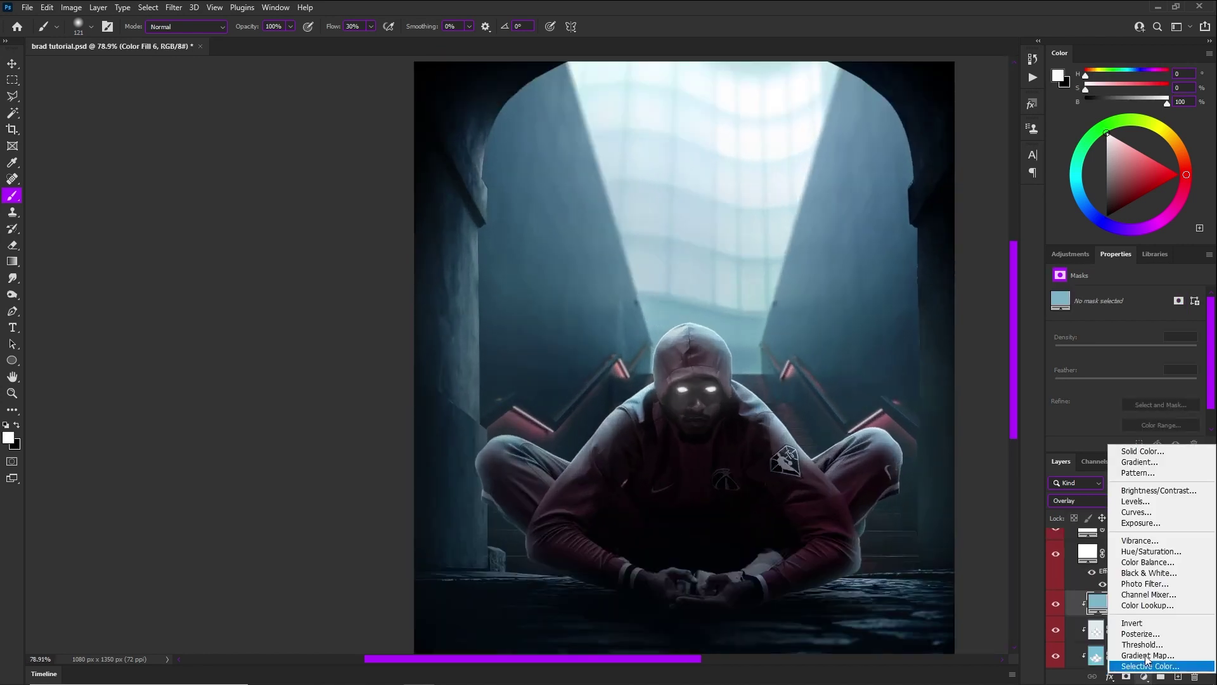
{"action": "left_click", "coordinate": [1142, 450]}
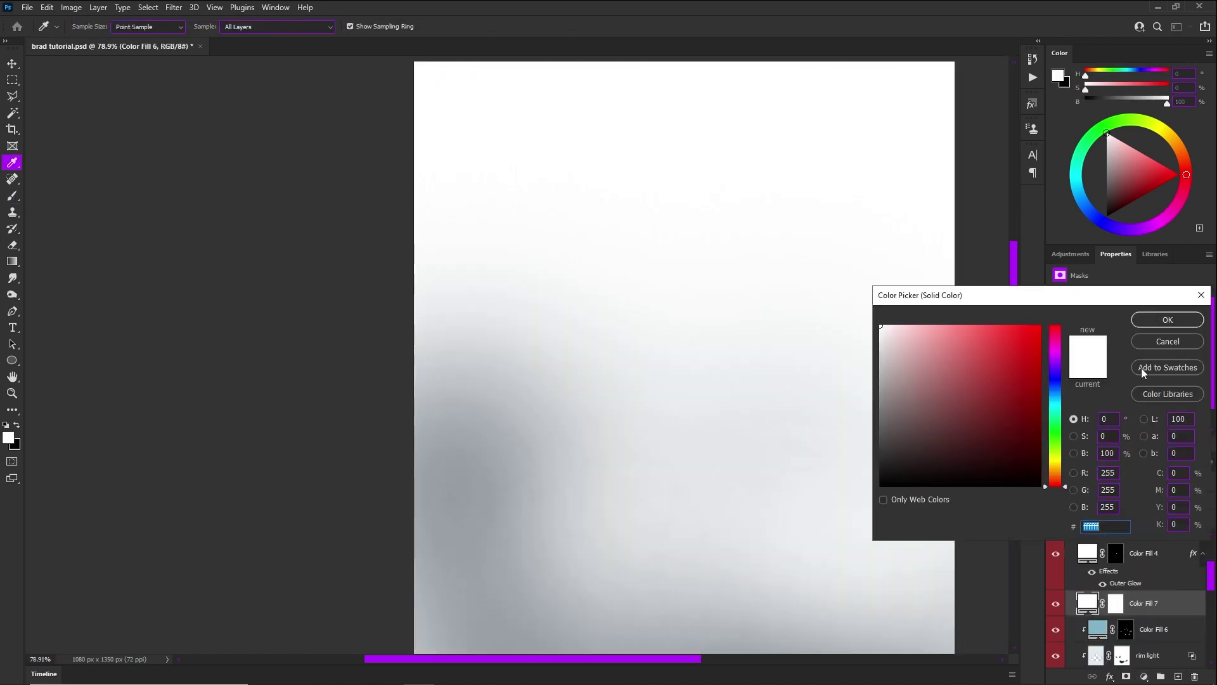
{"action": "key", "text": "Return"}
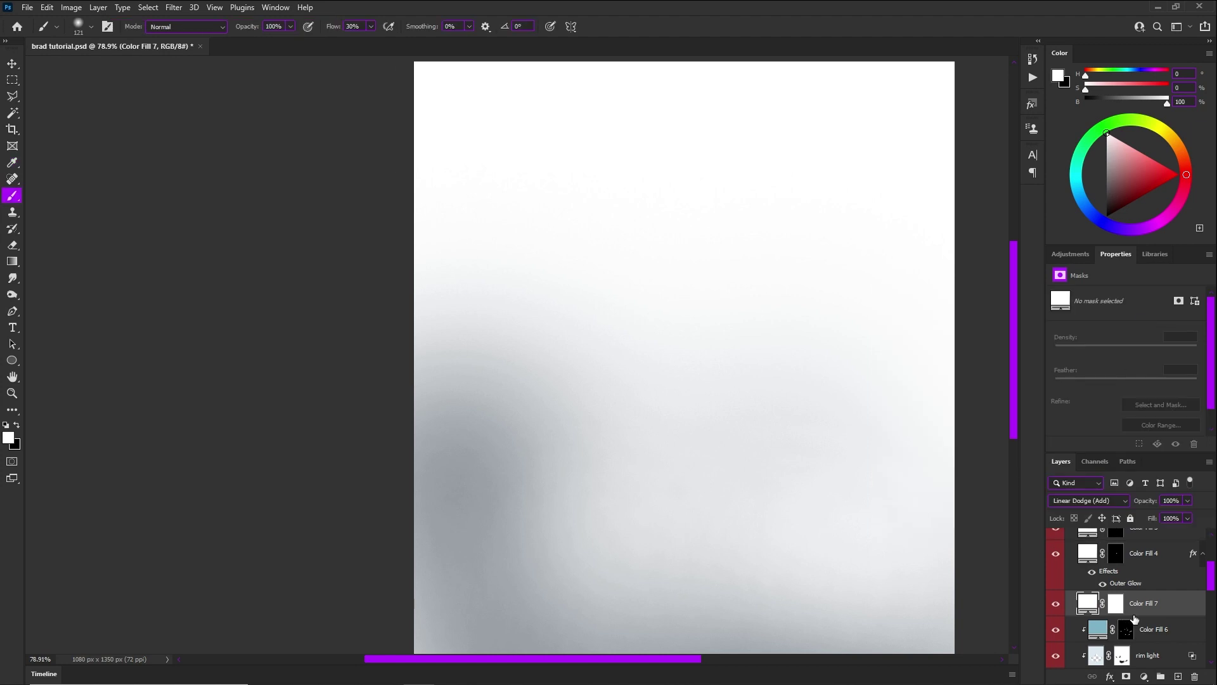
{"action": "key", "text": "Delete"}
- Add an unclipped white Solid Color fill layer above Color Fill 6 and fill its layer mask with black
{"action": "left_click", "coordinate": [1144, 676]}
{"action": "left_click", "coordinate": [1142, 450]}
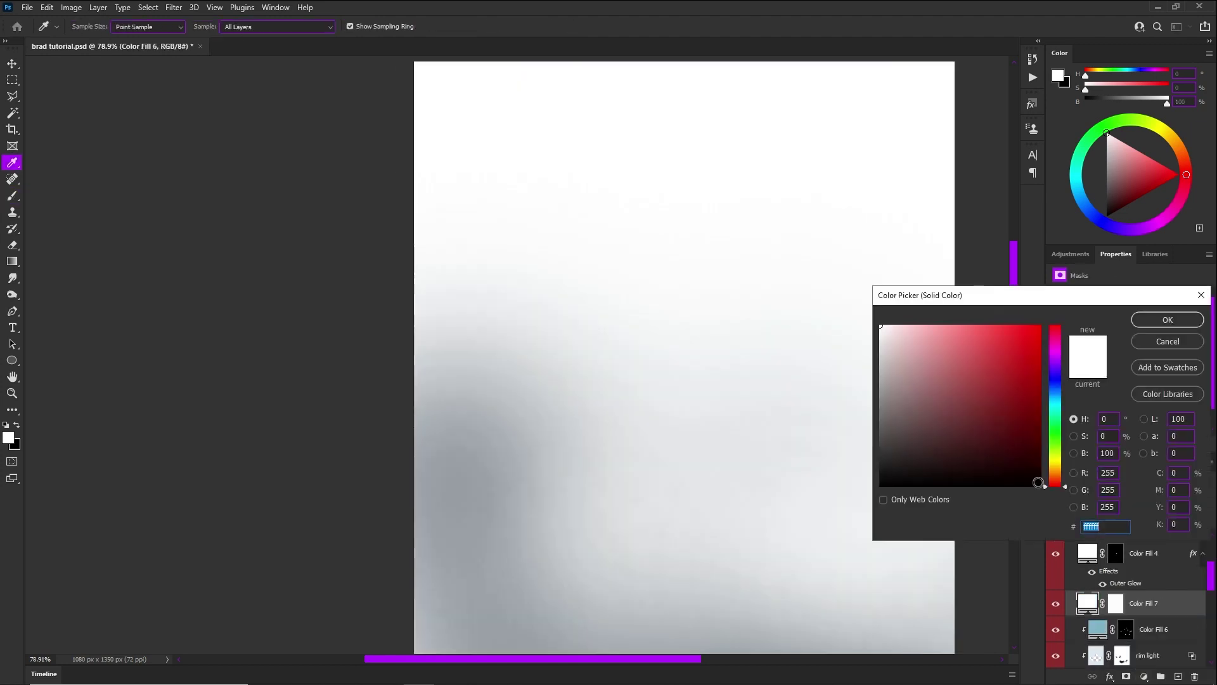
{"action": "key", "text": "Return"}
{"action": "left_click", "coordinate": [1116, 603]}
{"action": "key", "text": "x"}
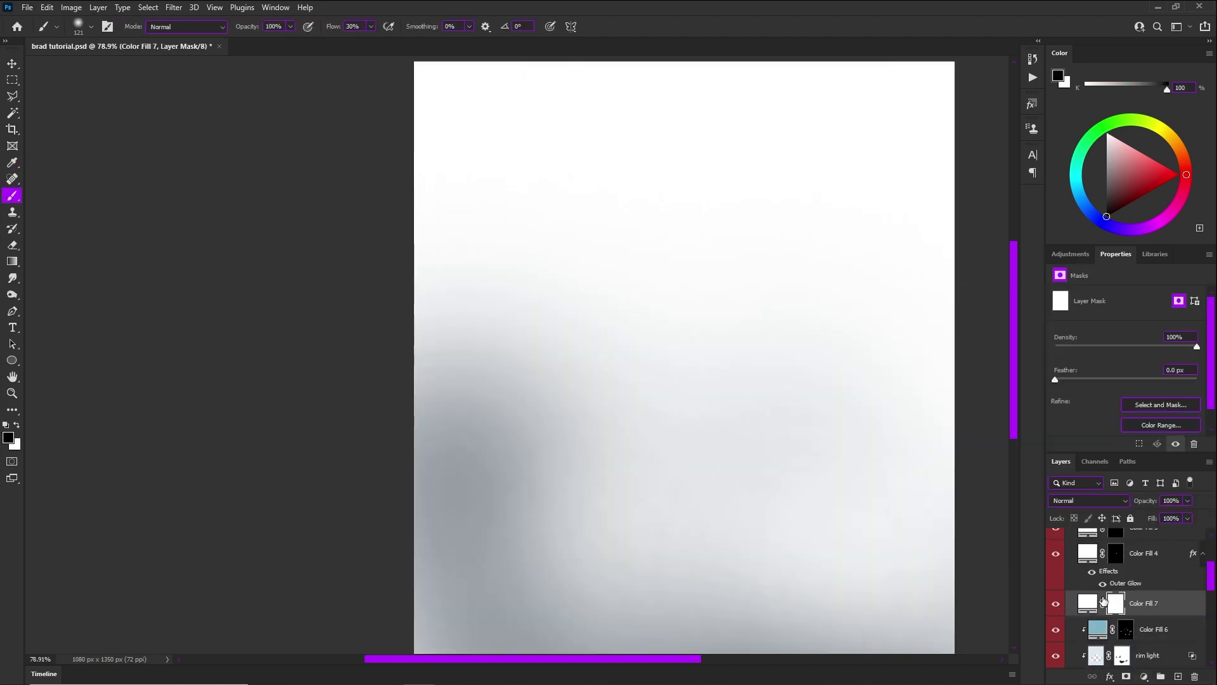
{"action": "key", "text": "alt+BackSpace"}
- Set the Color Fill 7 layer's color to b3d4db and its blend mode to Screen
{"action": "double_click", "coordinate": [1087, 603]}
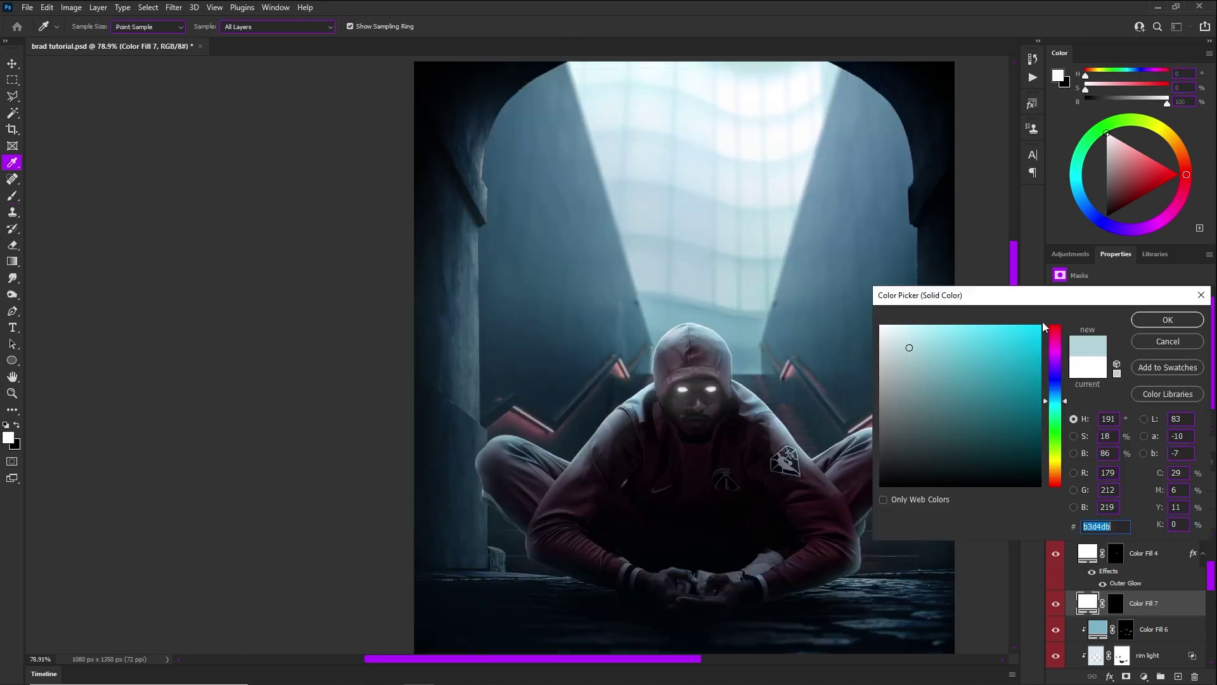
{"action": "left_click", "coordinate": [1173, 323]}
{"action": "left_click", "coordinate": [1117, 607]}
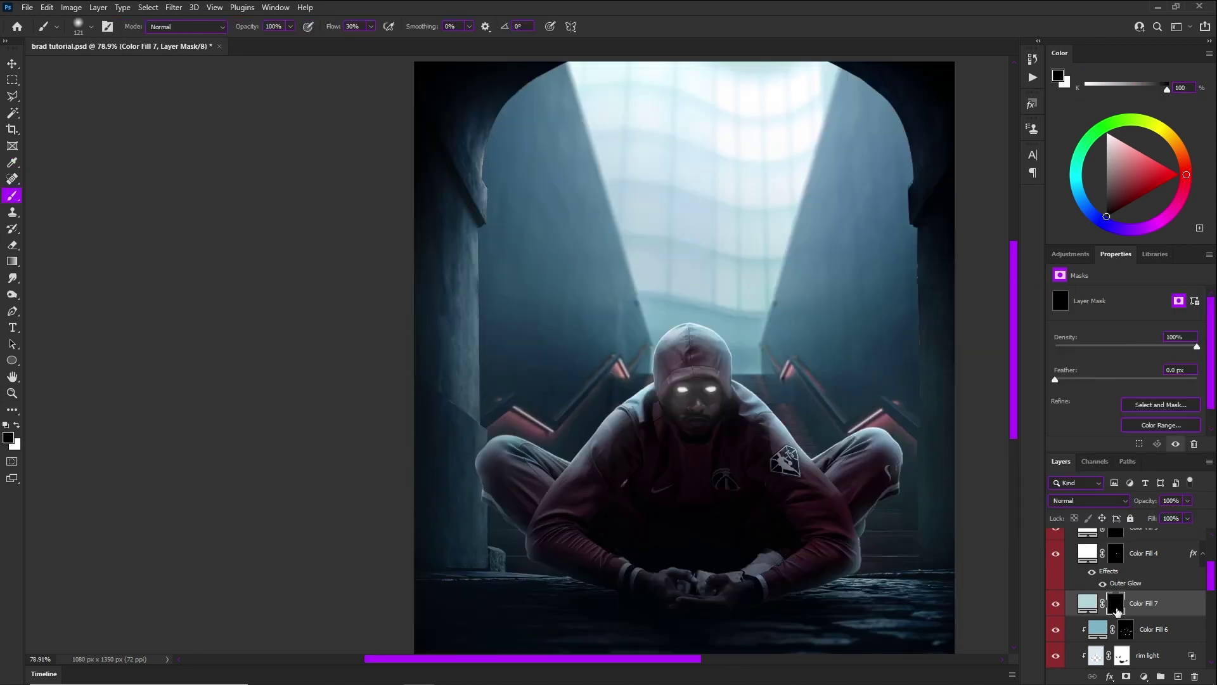
{"action": "left_click", "coordinate": [1089, 500]}
{"action": "left_click", "coordinate": [1085, 475]}
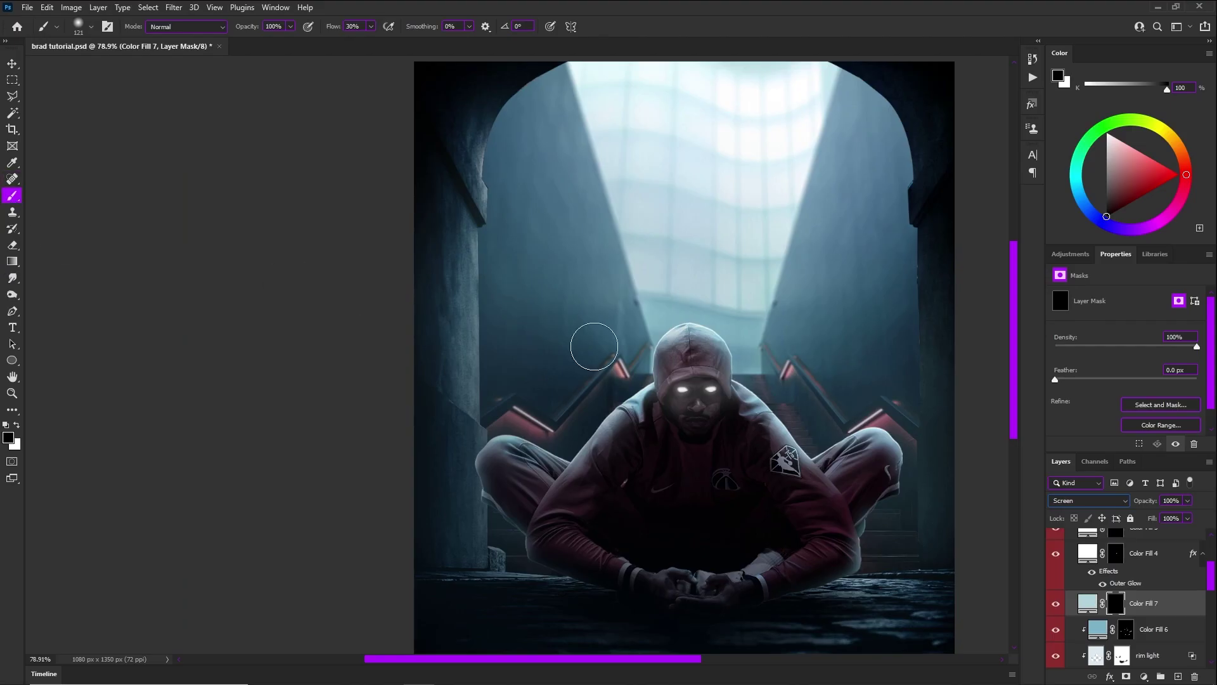
- Paint soft white on the Color Fill 7 layer mask over the hood and beside the head to reveal the haze
{"action": "left_click_drag", "start_coordinate": [639, 346], "coordinate": [727, 333]}
{"action": "left_click", "coordinate": [16, 426]}
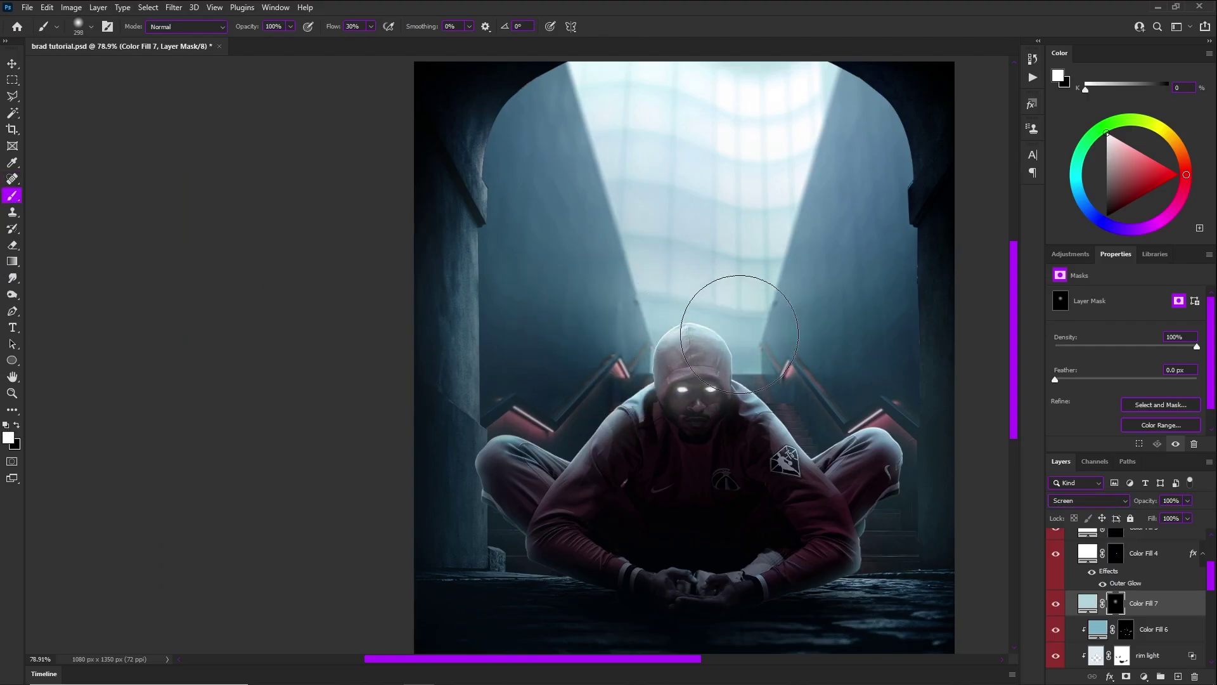
{"action": "left_click", "coordinate": [797, 392]}
{"action": "mouse_move", "coordinate": [799, 392]}
{"action": "left_mouse_down"}
{"action": "mouse_move", "coordinate": [776, 352]}
{"action": "mouse_move", "coordinate": [761, 360]}
{"action": "mouse_move", "coordinate": [754, 323]}
{"action": "mouse_move", "coordinate": [750, 372]}
{"action": "mouse_move", "coordinate": [720, 380]}
{"action": "left_mouse_up"}
{"action": "scroll", "coordinate": [783, 352], "scroll_direction": "up", "scroll_amount": 4}
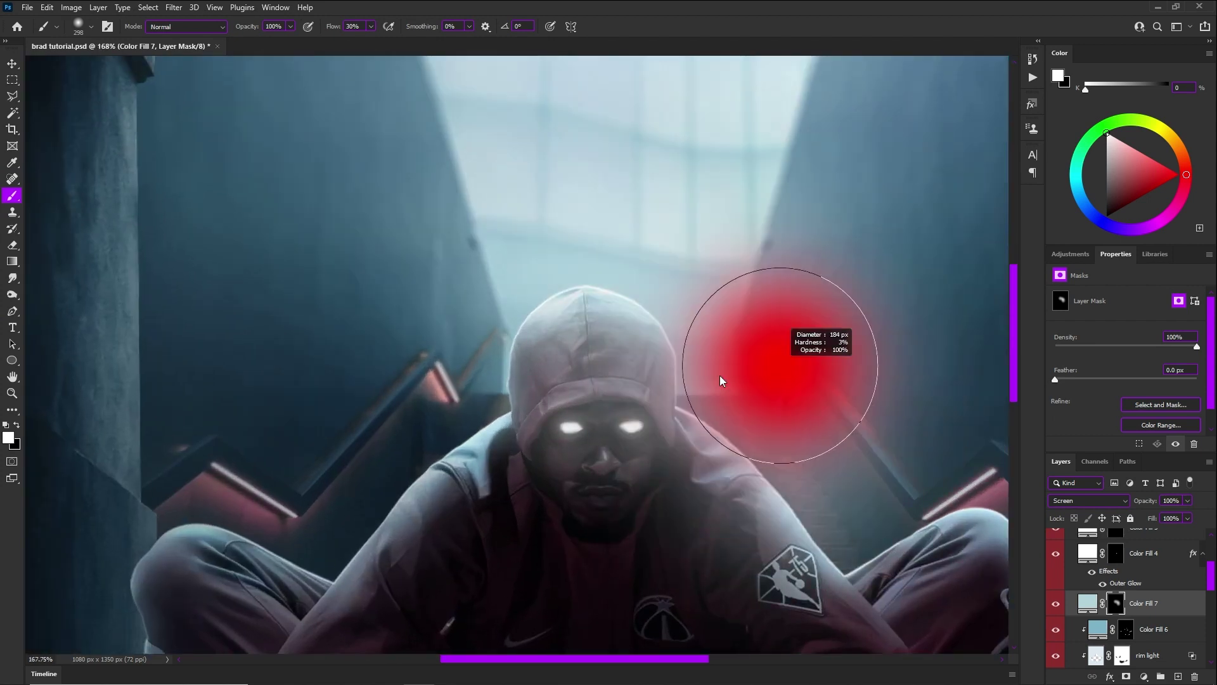
- Refine the Color Fill 7 mask with soft black and white strokes around the shoulders and hood to balance the haze
{"action": "key", "text": "x"}
{"action": "mouse_move", "coordinate": [799, 447]}
{"action": "left_mouse_down"}
{"action": "mouse_move", "coordinate": [837, 419]}
{"action": "mouse_move", "coordinate": [767, 329]}
{"action": "left_mouse_up"}
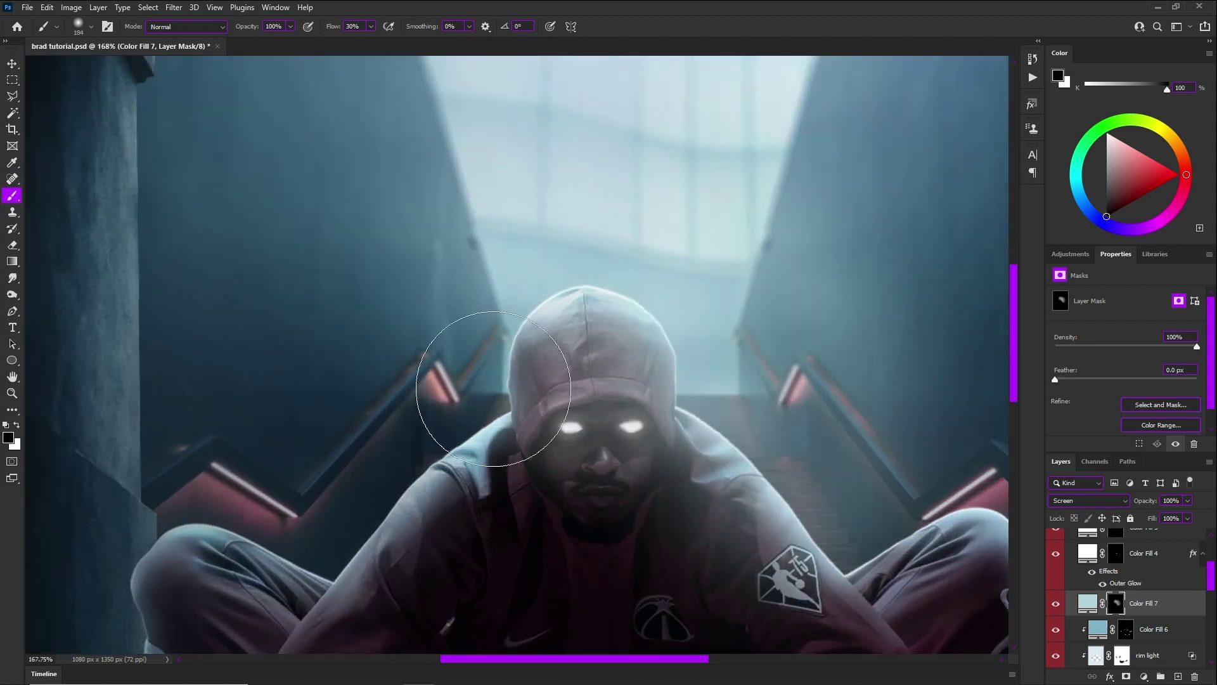
{"action": "key", "text": "x"}
{"action": "mouse_move", "coordinate": [500, 406]}
{"action": "left_mouse_down"}
{"action": "mouse_move", "coordinate": [470, 403]}
{"action": "mouse_move", "coordinate": [479, 416]}
{"action": "mouse_move", "coordinate": [465, 454]}
{"action": "mouse_move", "coordinate": [438, 473]}
{"action": "mouse_move", "coordinate": [425, 461]}
{"action": "mouse_move", "coordinate": [465, 413]}
{"action": "left_mouse_up"}
{"action": "key", "text": "x"}
{"action": "scroll", "coordinate": [464, 412], "scroll_direction": "down", "scroll_amount": 5}
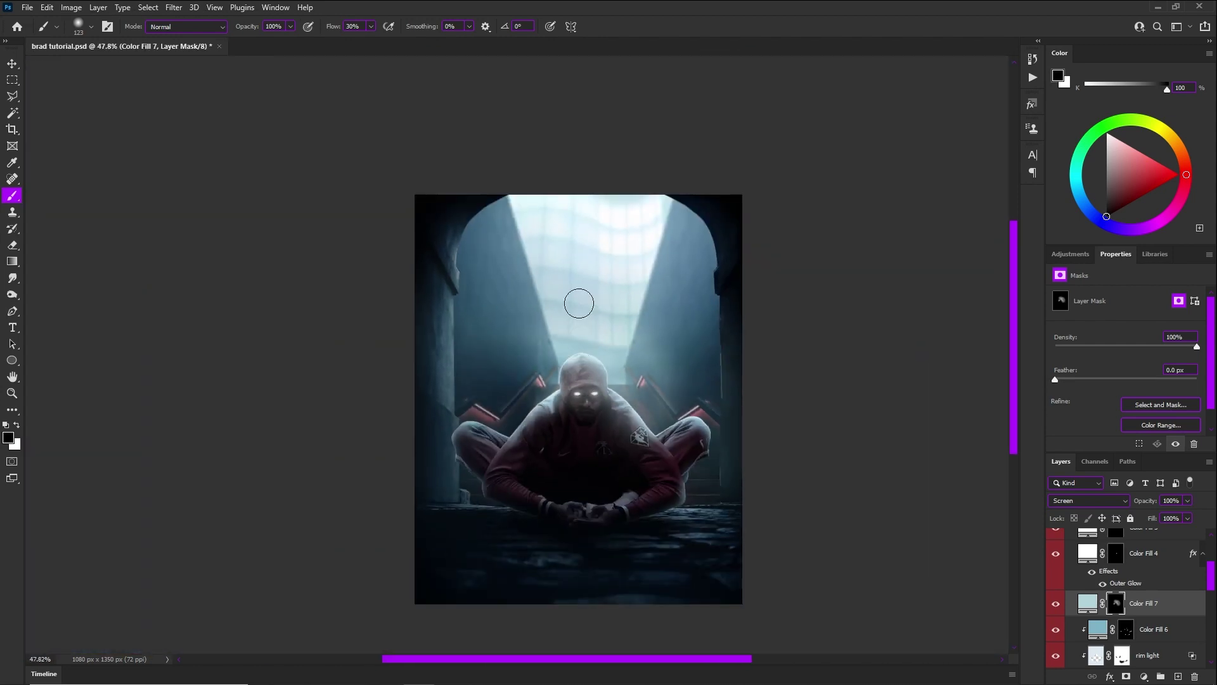
{"action": "left_click_drag", "start_coordinate": [616, 366], "coordinate": [695, 317]}
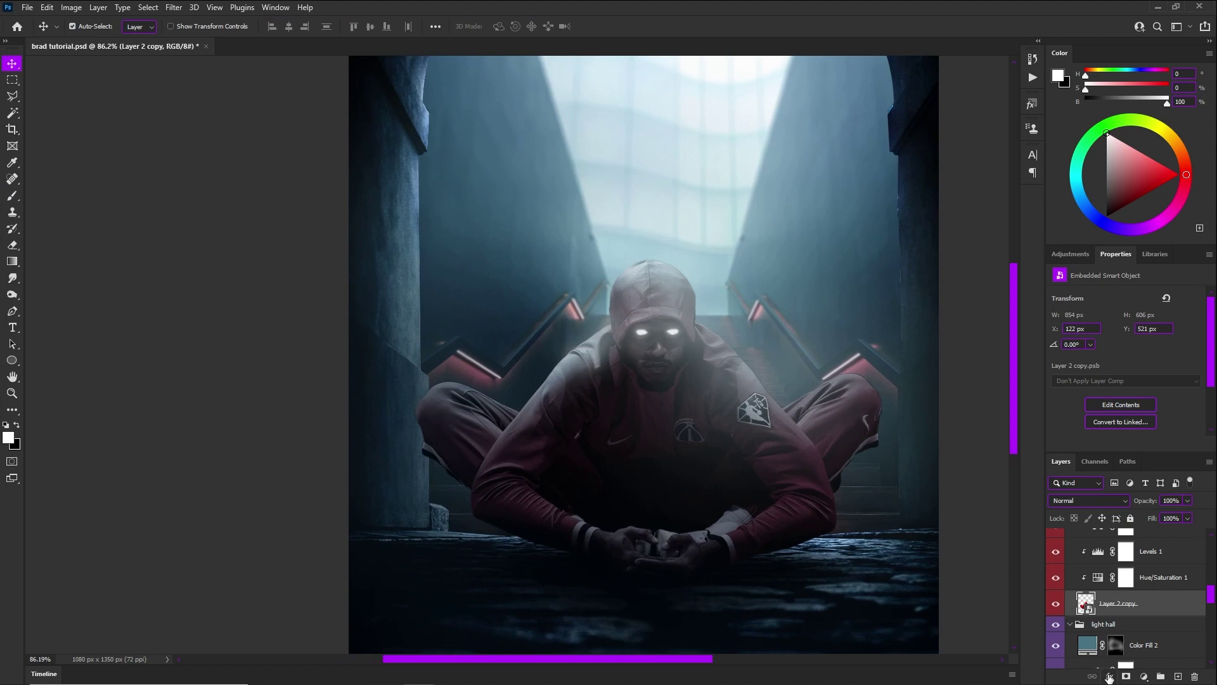
- Add an Inner Shadow effect to Layer 2 copy and reset its settings to default
{"action": "left_click", "coordinate": [1108, 677]}
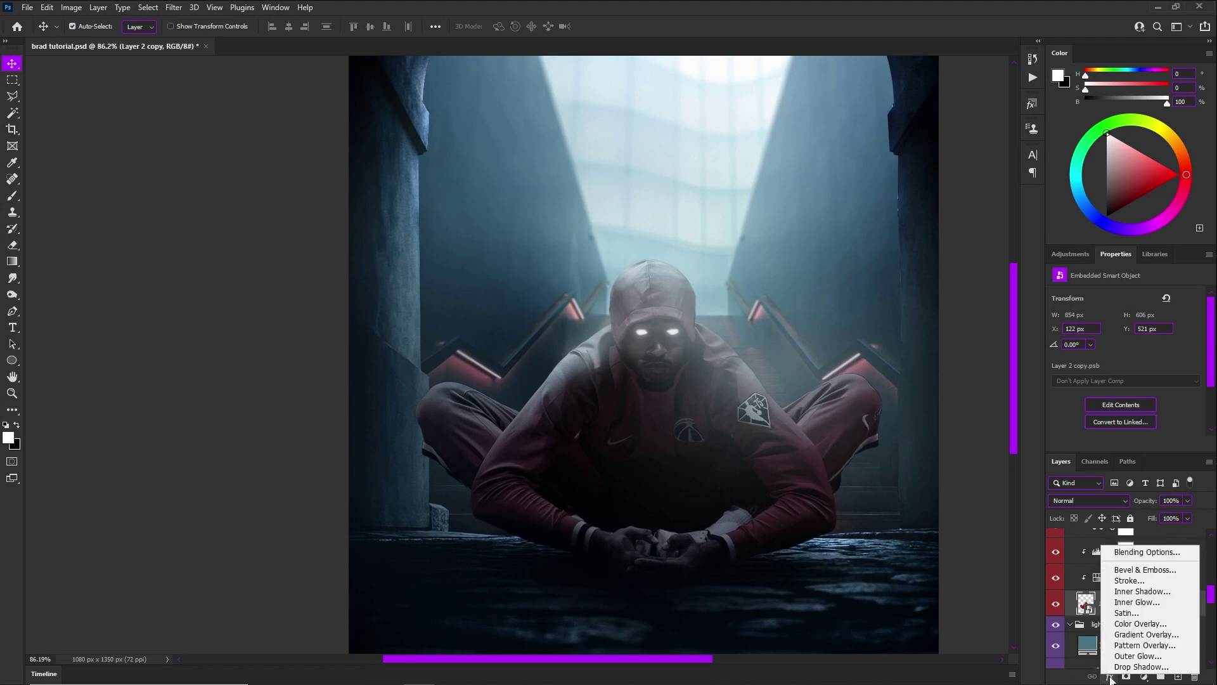
{"action": "left_click", "coordinate": [1132, 592]}
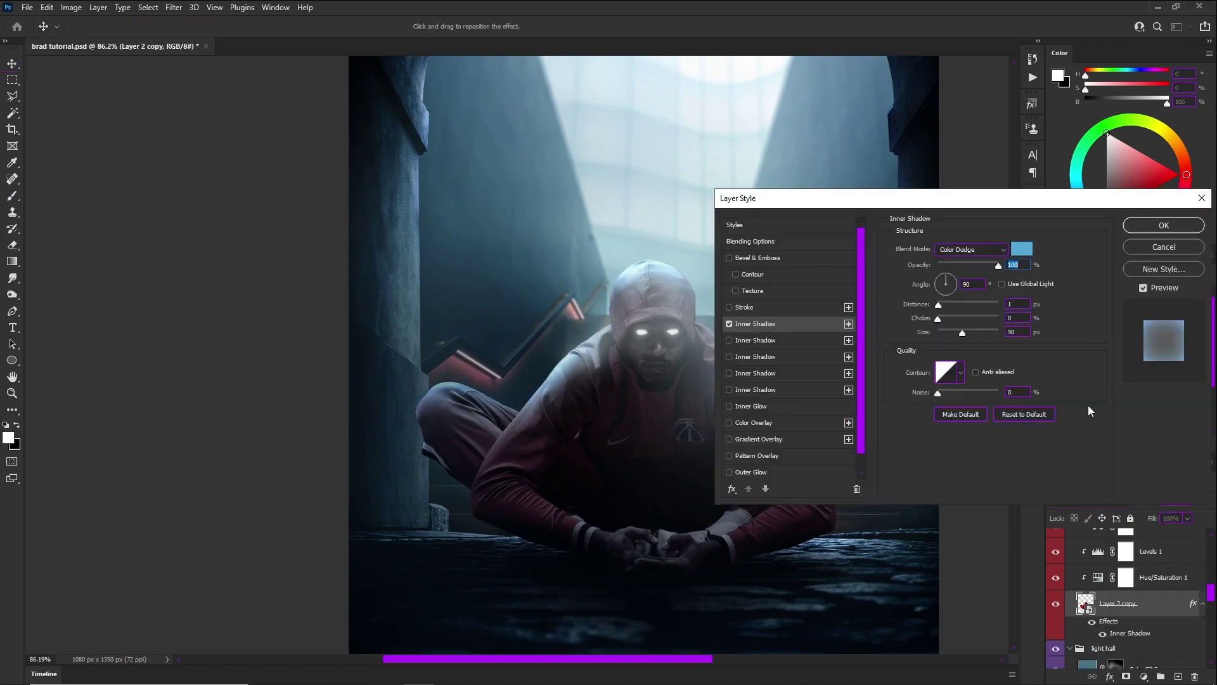
{"action": "left_click", "coordinate": [970, 250]}
{"action": "left_click", "coordinate": [964, 302]}
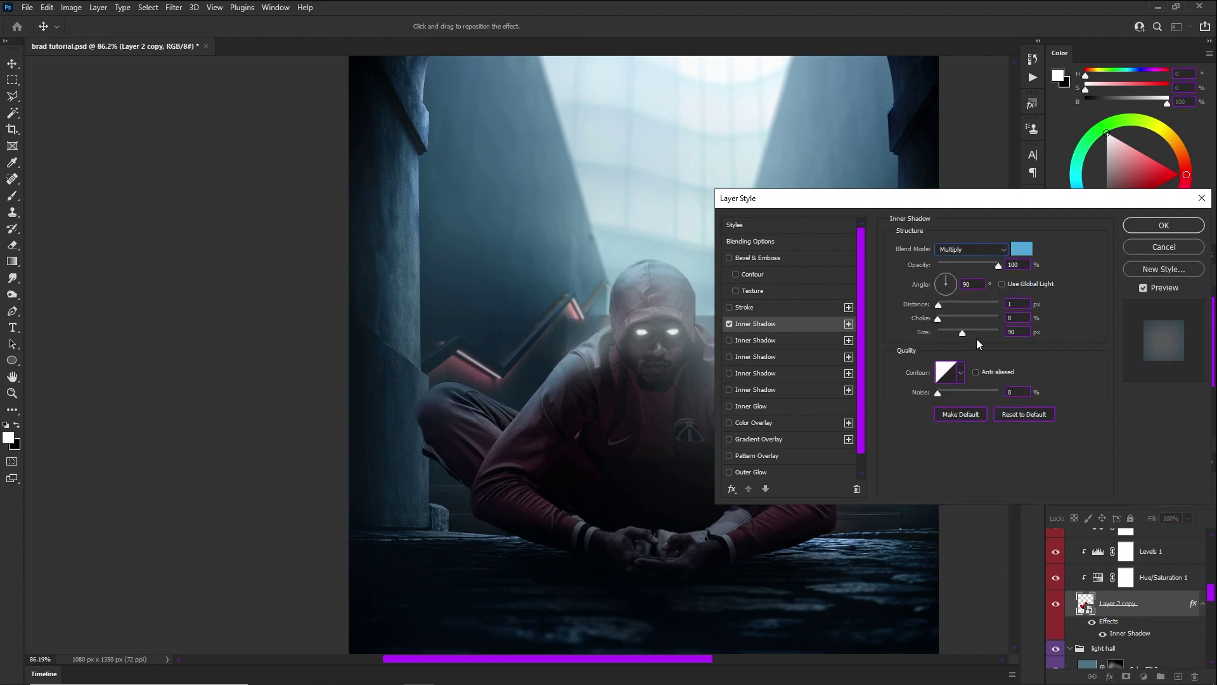
{"action": "left_click", "coordinate": [1016, 417]}
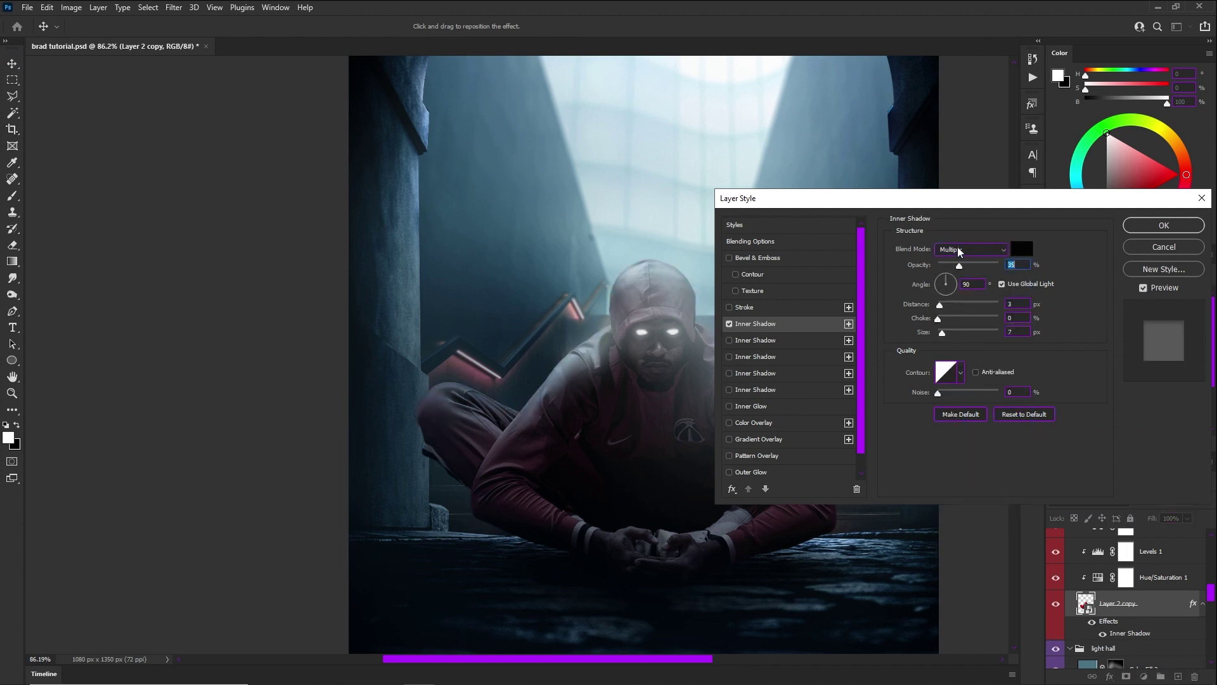
- Set the Inner Shadow's blend mode to Color Dodge
{"action": "left_click", "coordinate": [959, 252]}
{"action": "left_click", "coordinate": [964, 374]}
{"action": "left_click", "coordinate": [960, 251]}
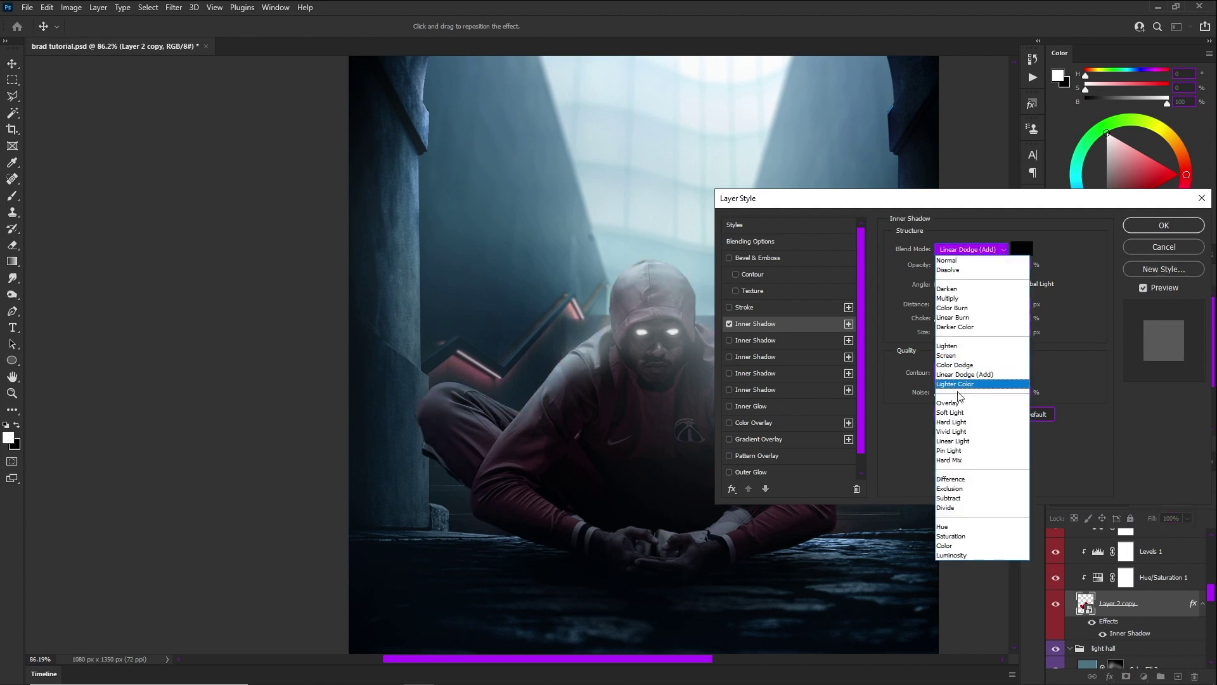
{"action": "left_click", "coordinate": [954, 364]}
- Set the Inner Shadow to color 84daec, 100% opacity, 2 px distance and 0 px size, with global light off
{"action": "left_click", "coordinate": [1022, 248]}
{"action": "left_click", "coordinate": [1010, 350]}
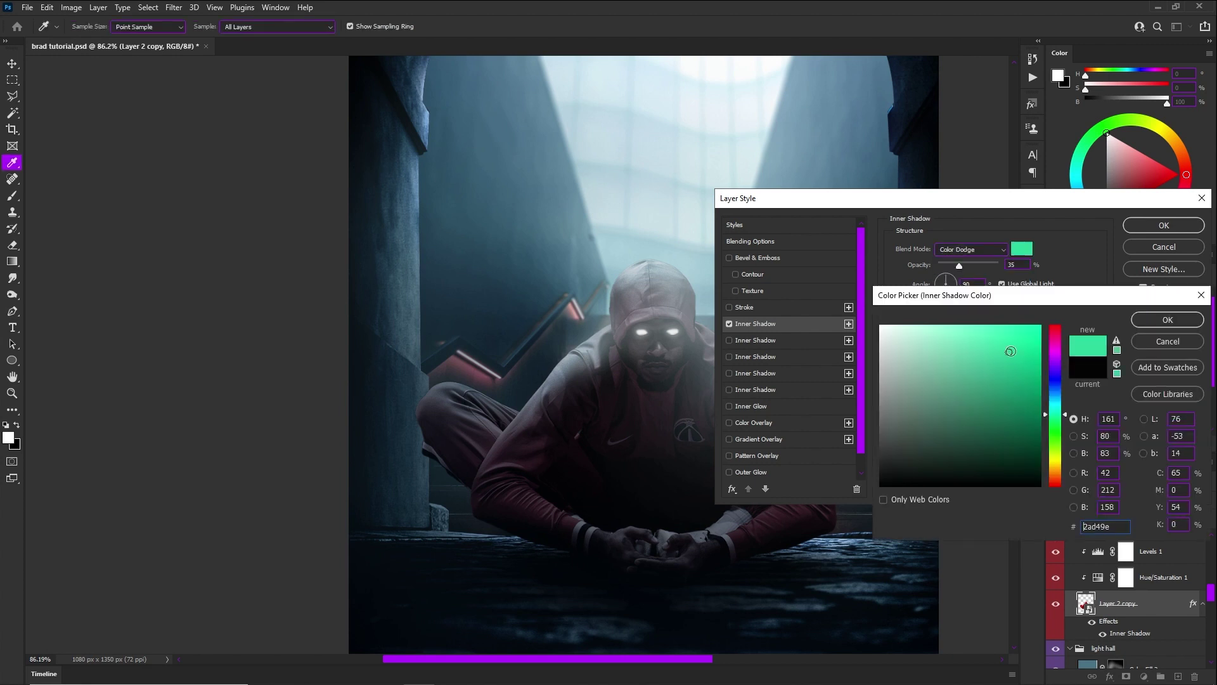
{"action": "type", "text": "84daec"}
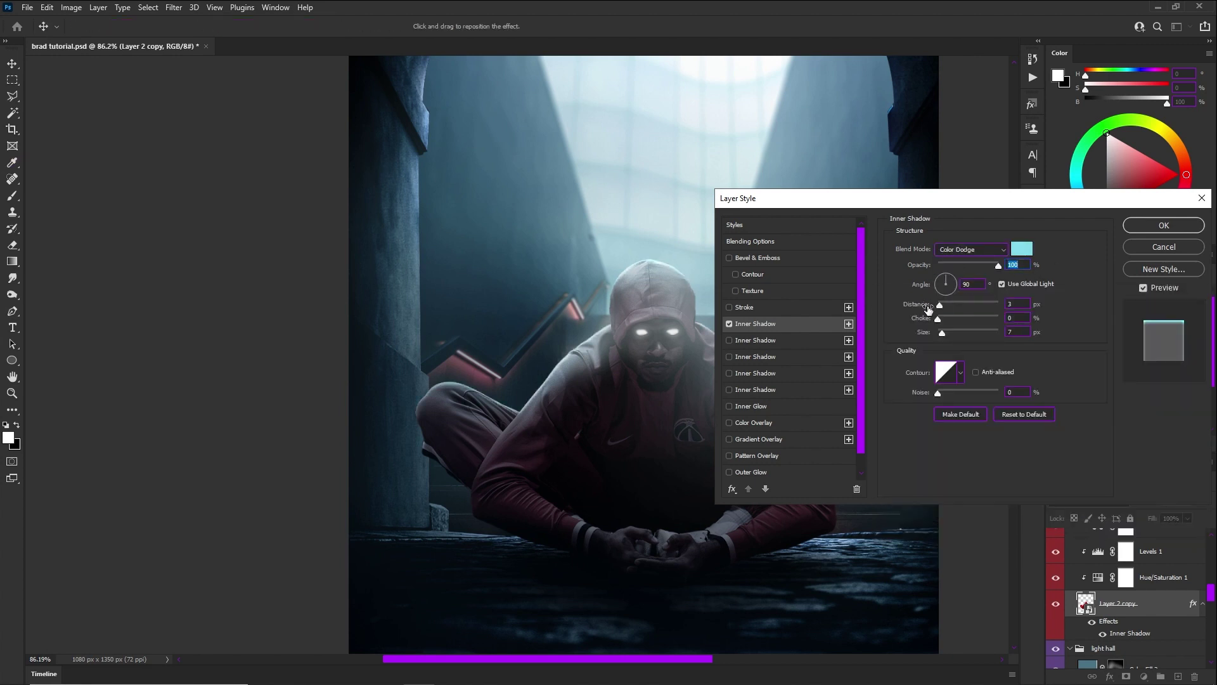
{"action": "left_click_drag", "start_coordinate": [942, 333], "coordinate": [940, 306]}
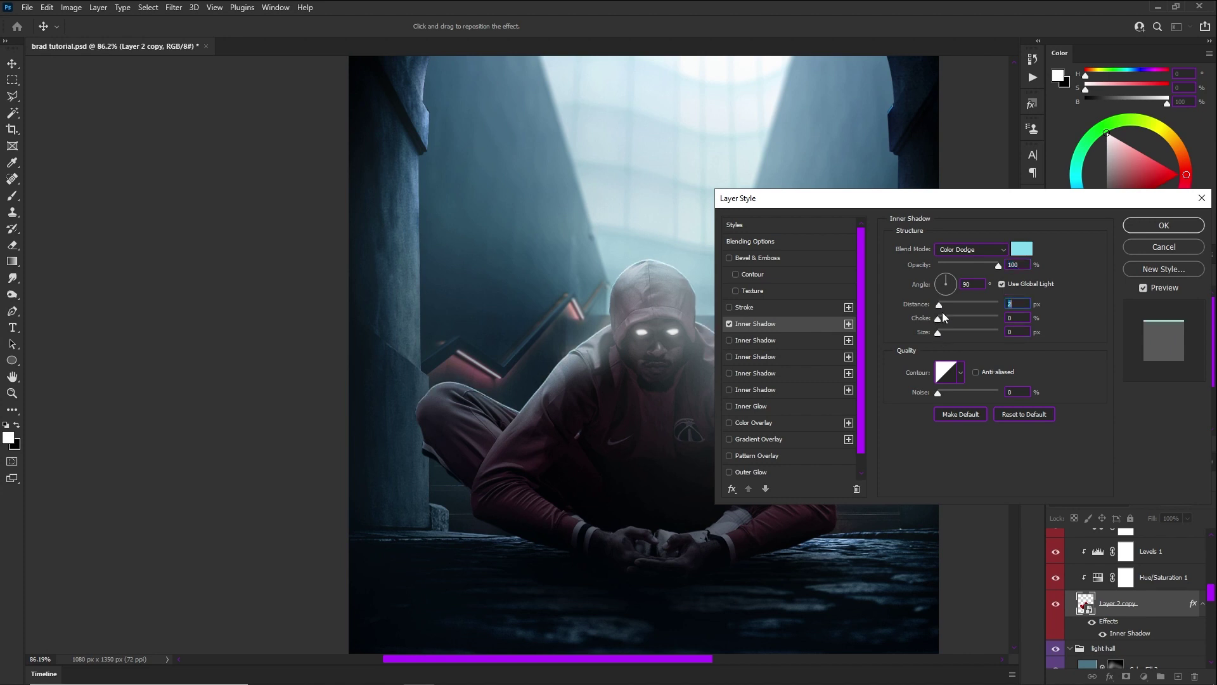
{"action": "left_click", "coordinate": [1000, 284]}
- Enable a second Inner Shadow with Color Dodge, 83° angle, 9 px distance and 40 px size, and apply the layer style
{"action": "left_click", "coordinate": [782, 340]}
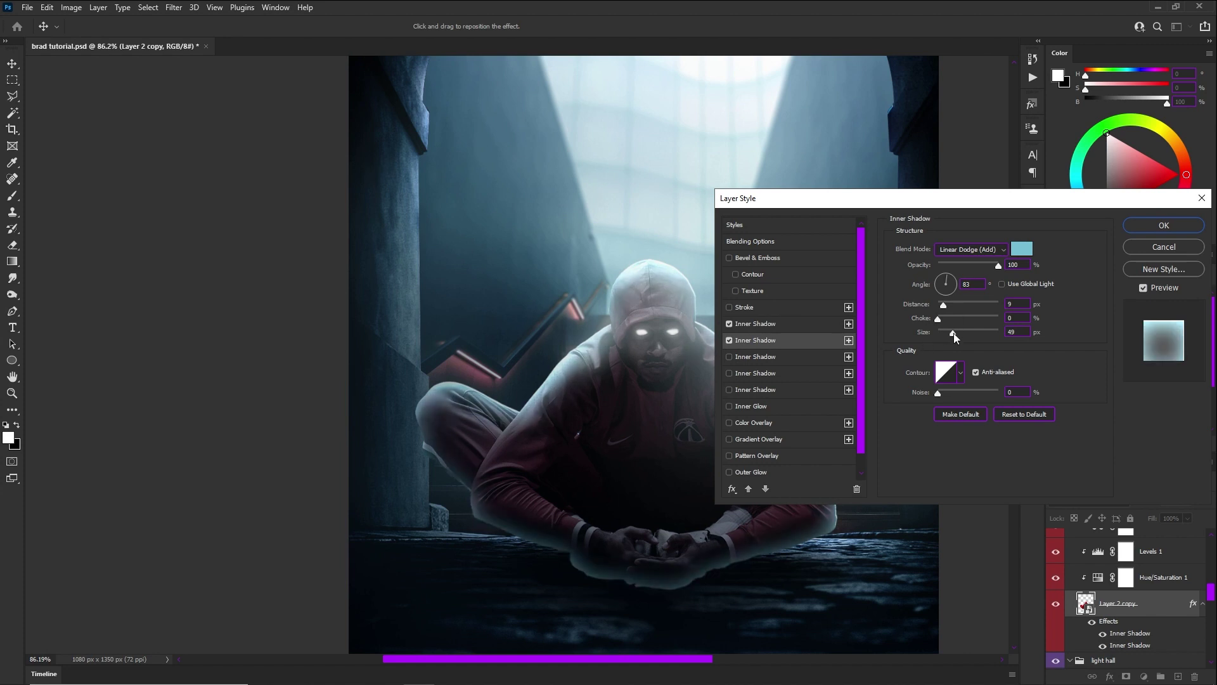
{"action": "left_click", "coordinate": [967, 250]}
{"action": "left_click", "coordinate": [955, 365]}
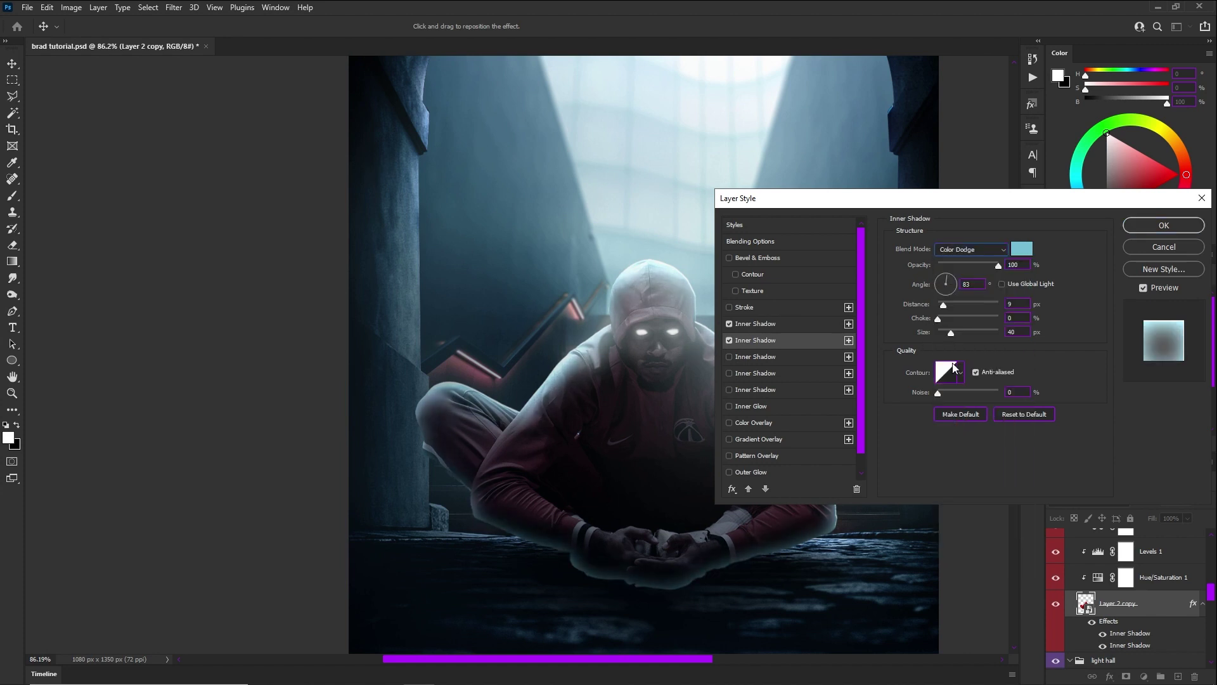
{"action": "left_click", "coordinate": [1143, 226]}
{"action": "scroll", "coordinate": [656, 258], "scroll_direction": "down", "scroll_amount": 8}
{"action": "scroll", "coordinate": [654, 260], "scroll_direction": "up", "scroll_amount": 6}
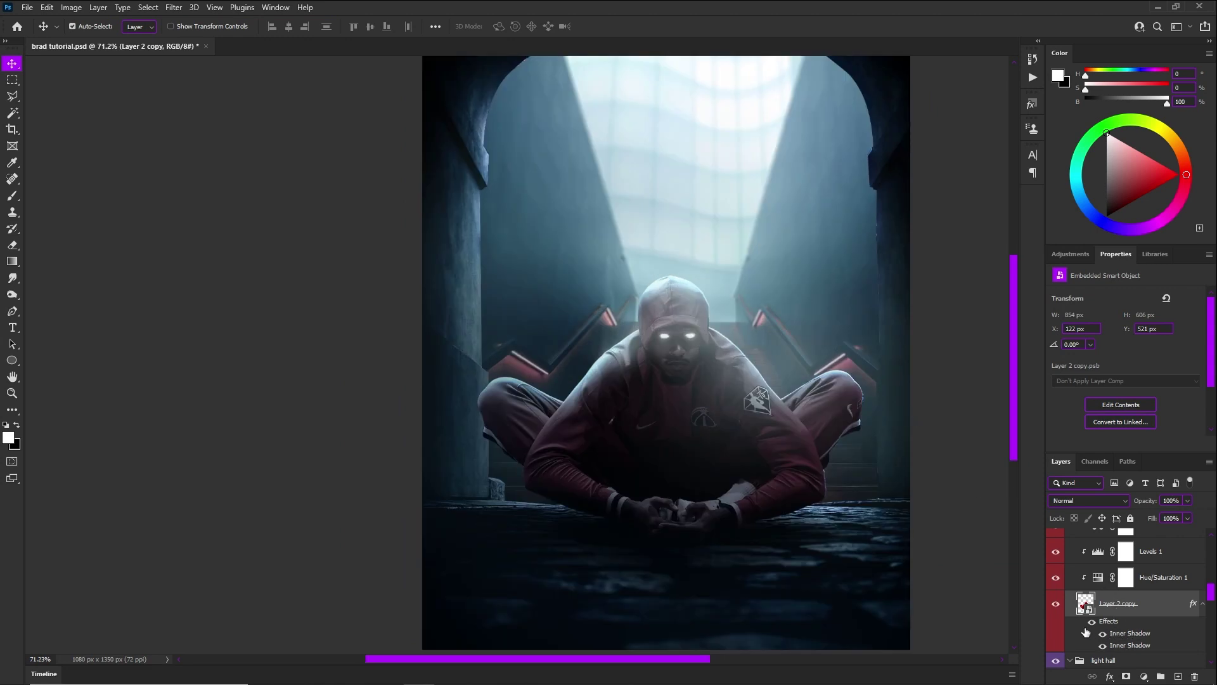
- Try to separate Layer 2 copy's Inner Shadow effects into their own layers, and undo the conversion
{"action": "right_click", "coordinate": [1192, 606]}
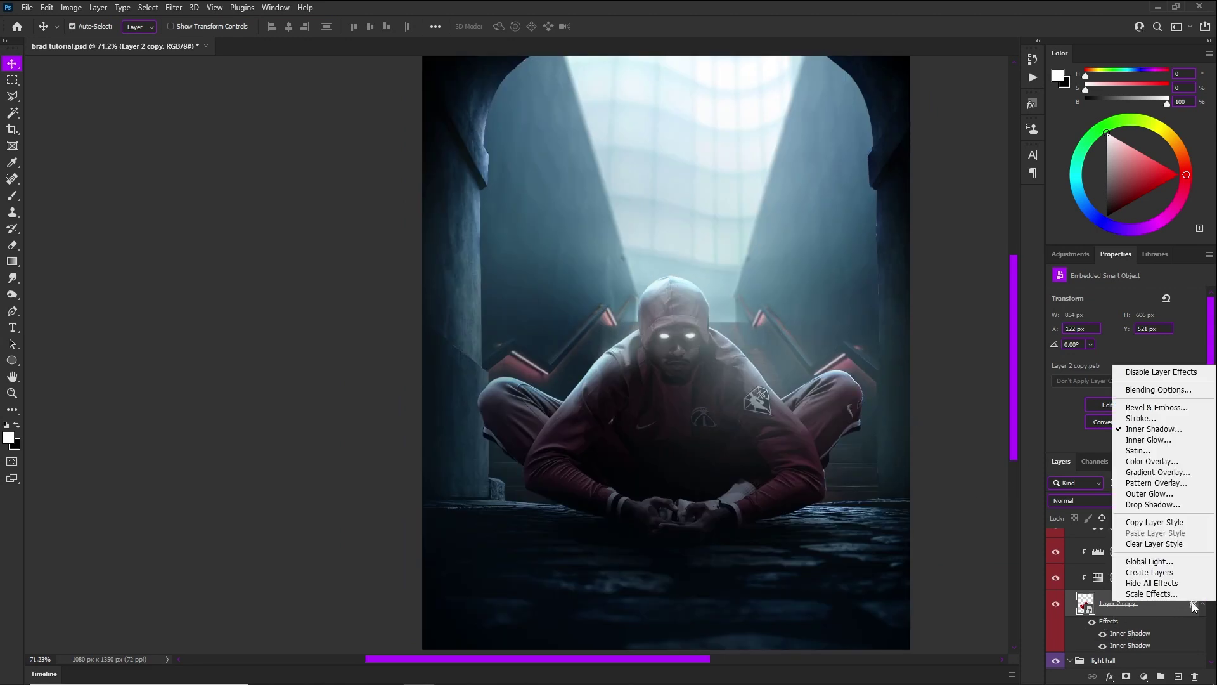
{"action": "right_click", "coordinate": [1192, 606]}
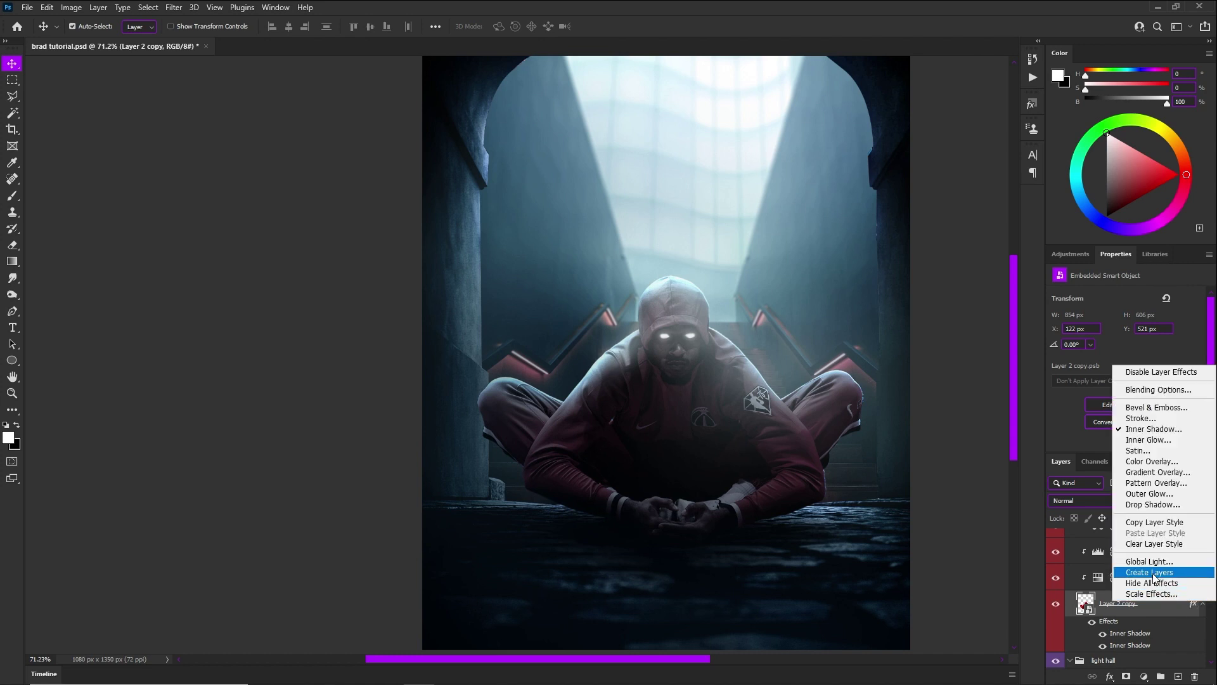
{"action": "left_click", "coordinate": [1149, 572]}
{"action": "key", "text": "ctrl+z"}
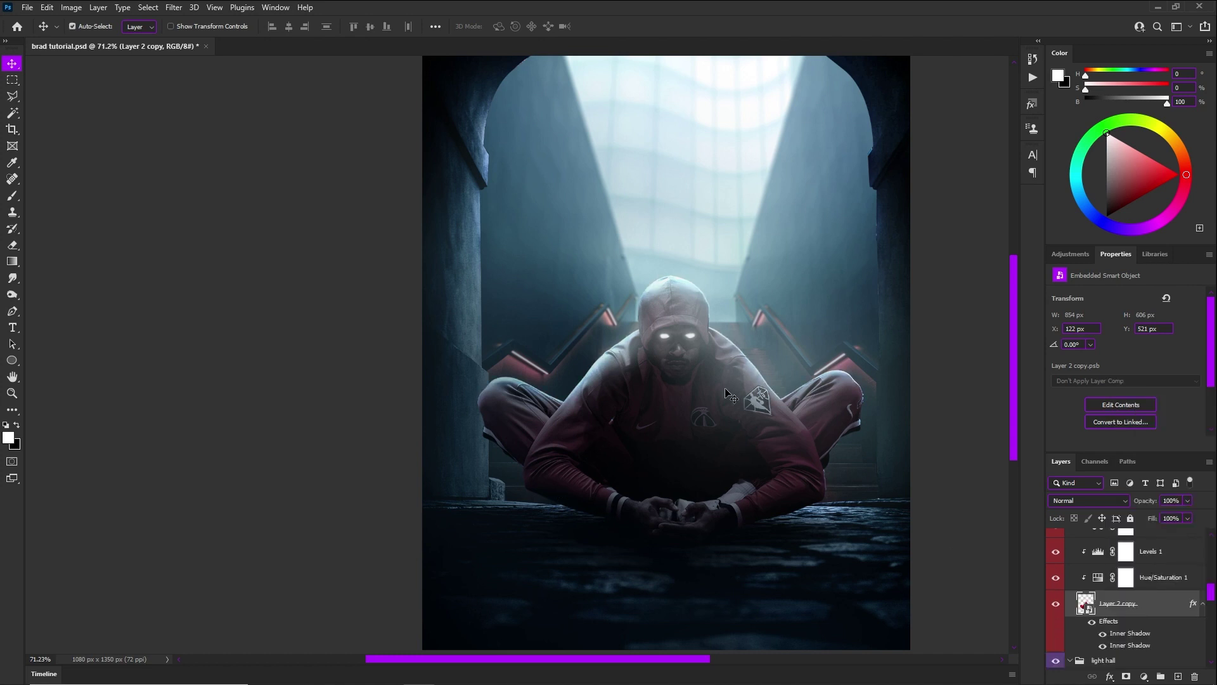
{"action": "scroll", "coordinate": [688, 264], "scroll_direction": "down", "scroll_amount": 3}
{"action": "scroll", "coordinate": [684, 301], "scroll_direction": "up", "scroll_amount": 4}
{"action": "key", "text": "ctrl"}
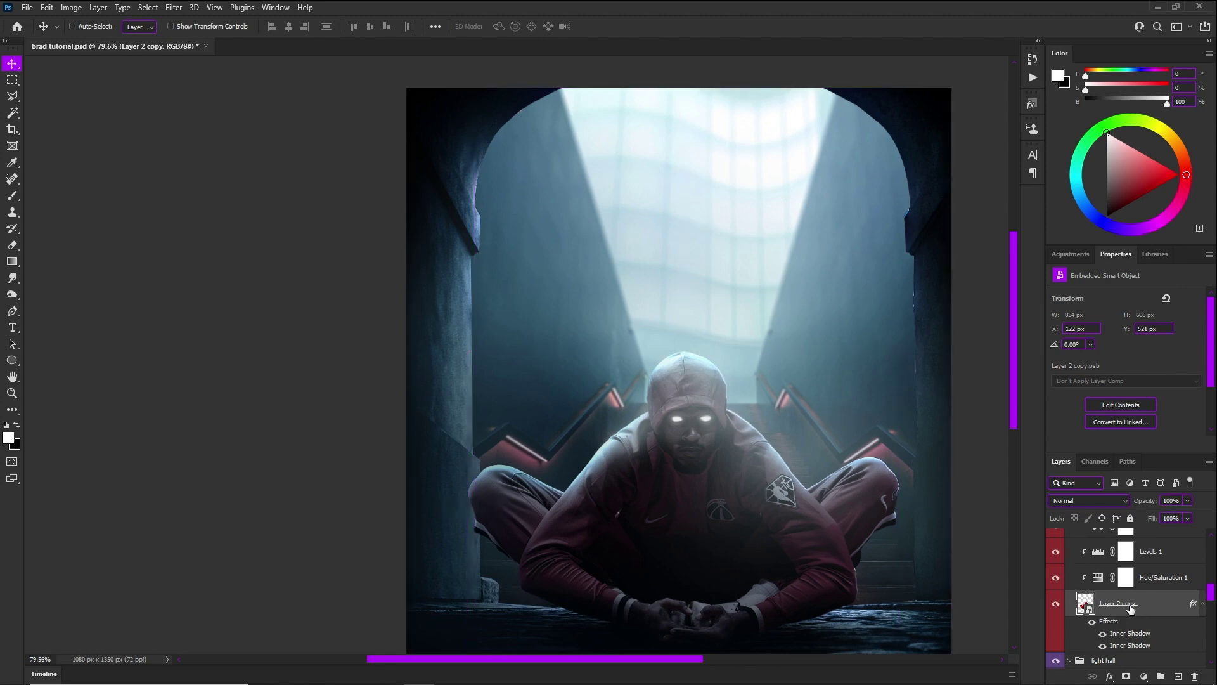
{"action": "key", "text": "ctrl+z"}
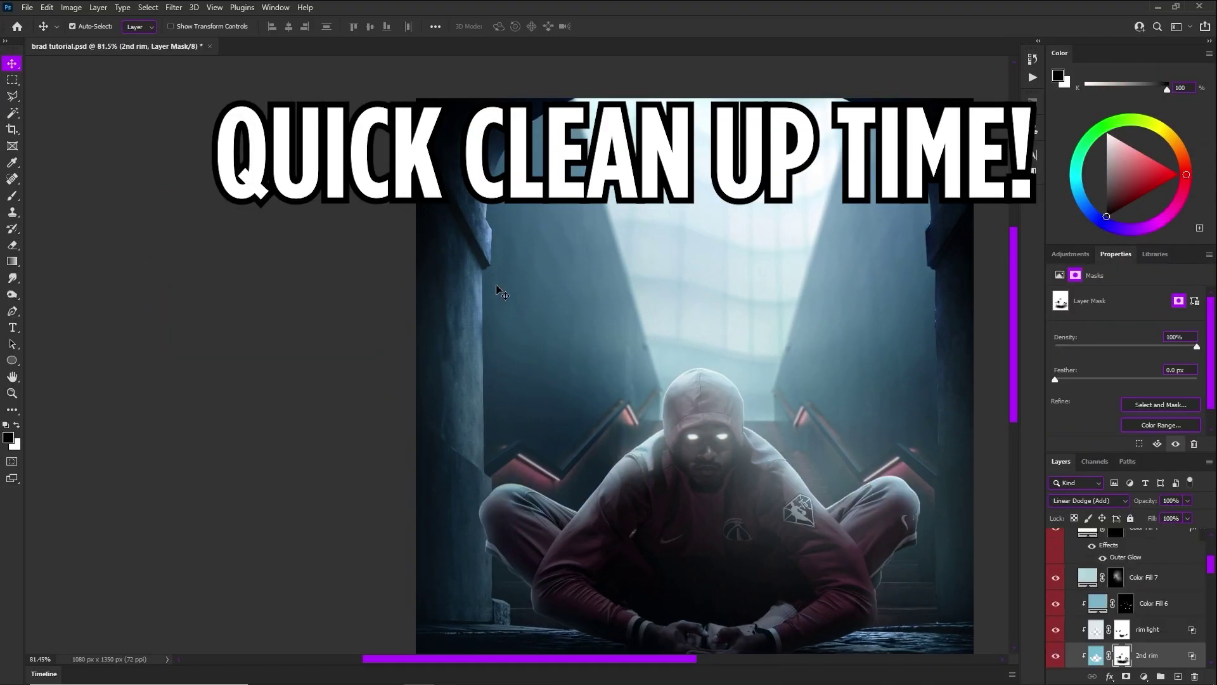